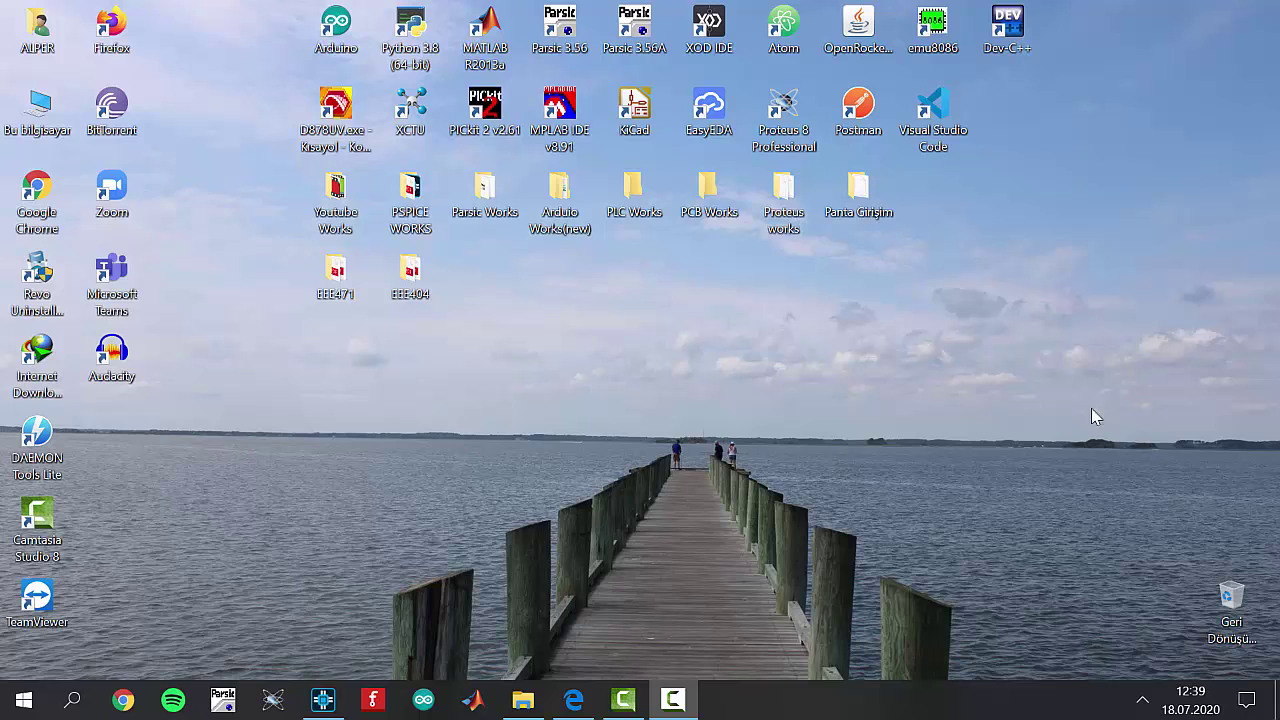
Search Place Part for XFRM_LINEAR and pick it for placement on the schematic
left_click(322, 699)
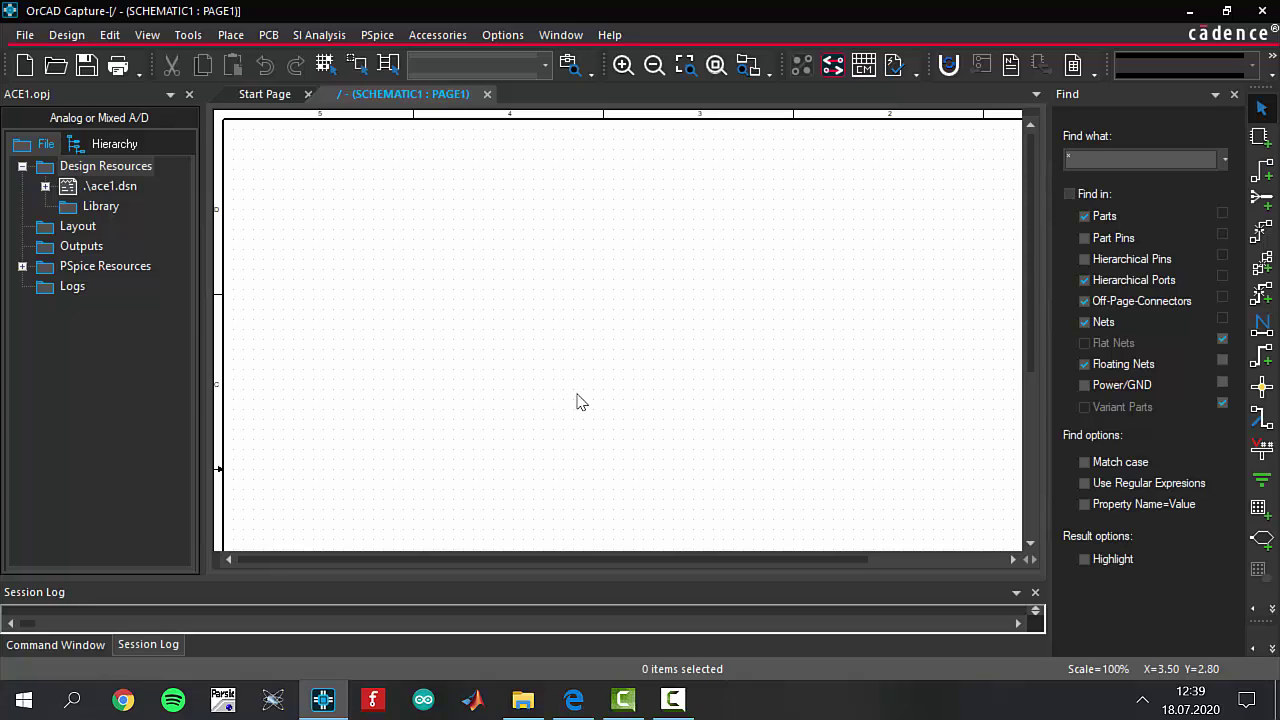
left_click(1113, 147)
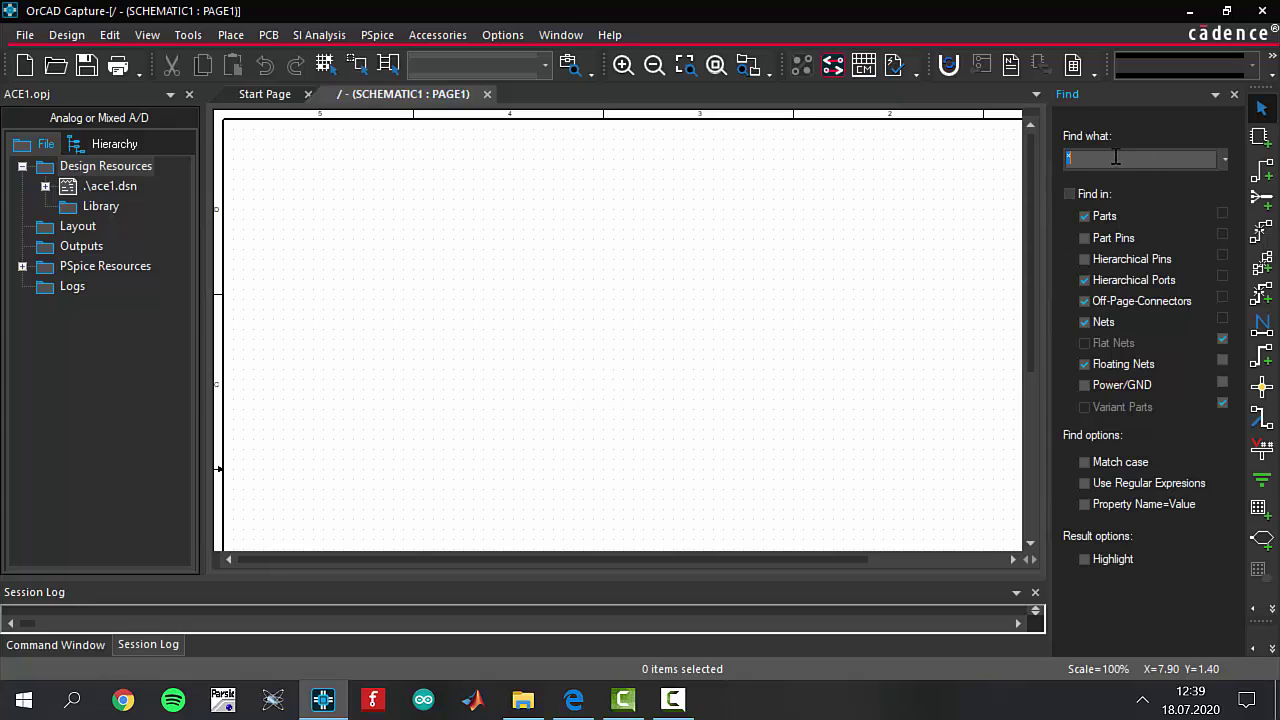
left_click(754, 250)
key("p")
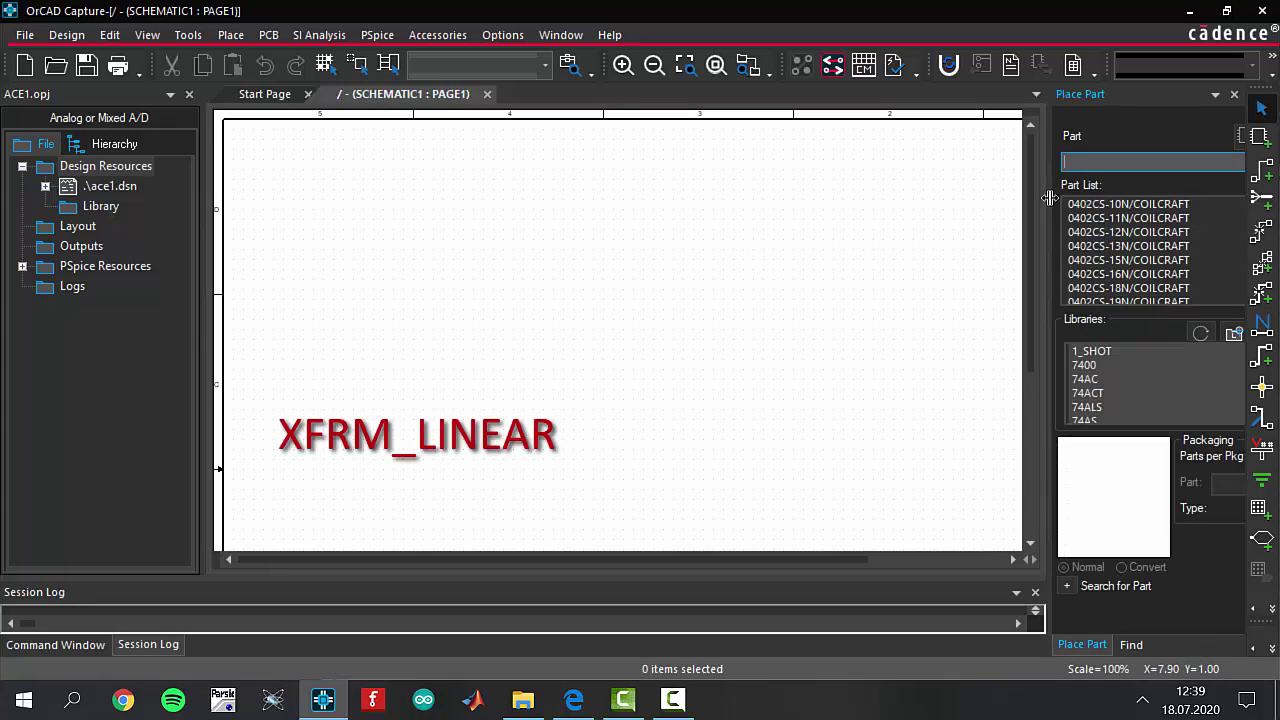
type("X")
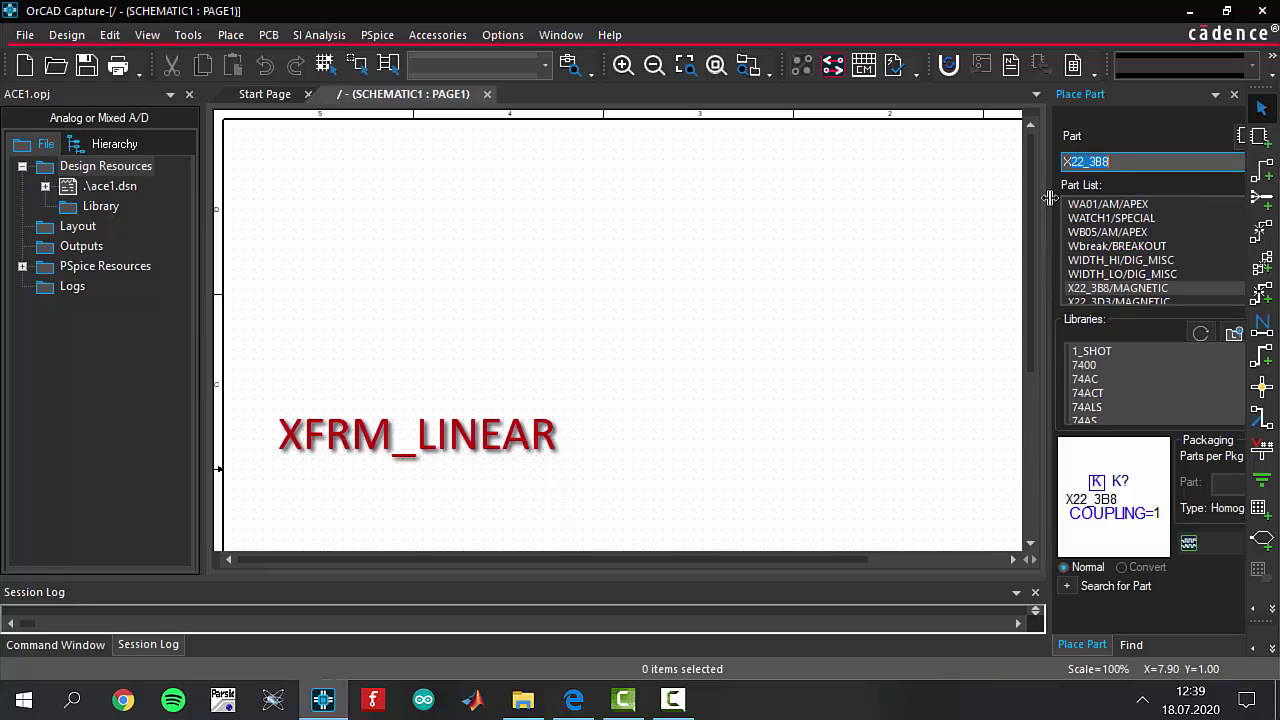
type("F")
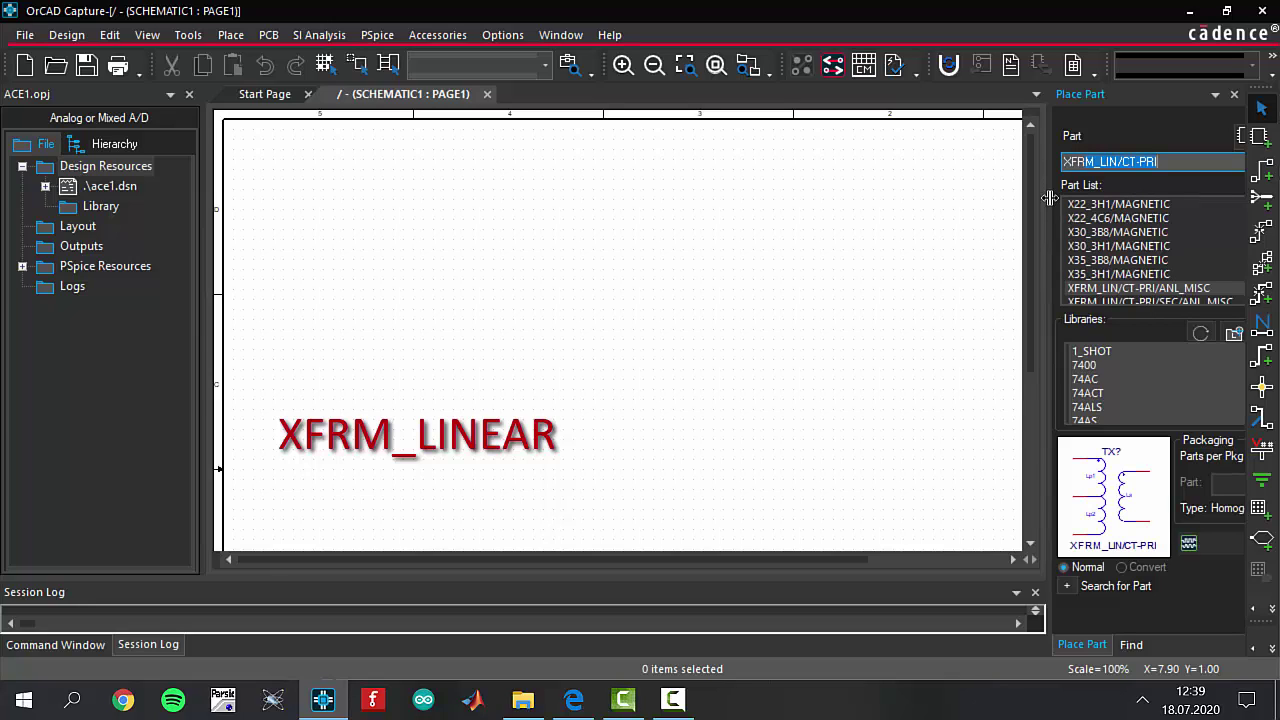
type("RM_LINEA")
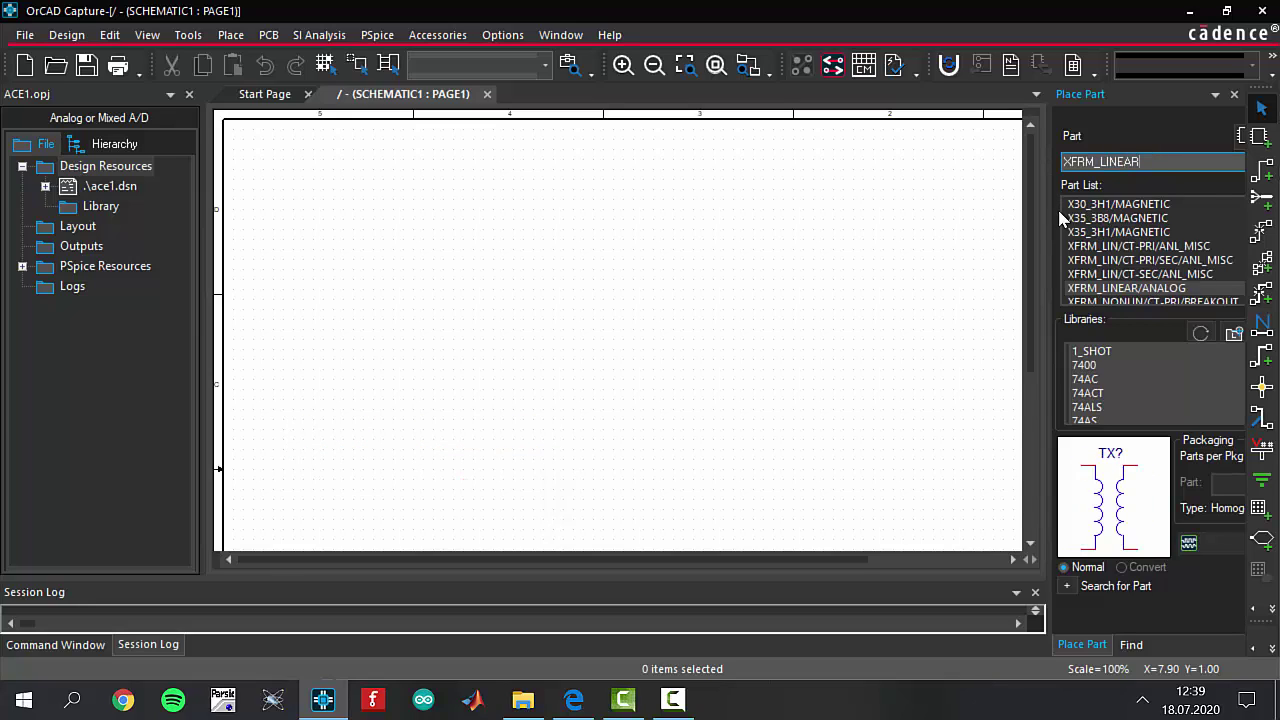
type("R")
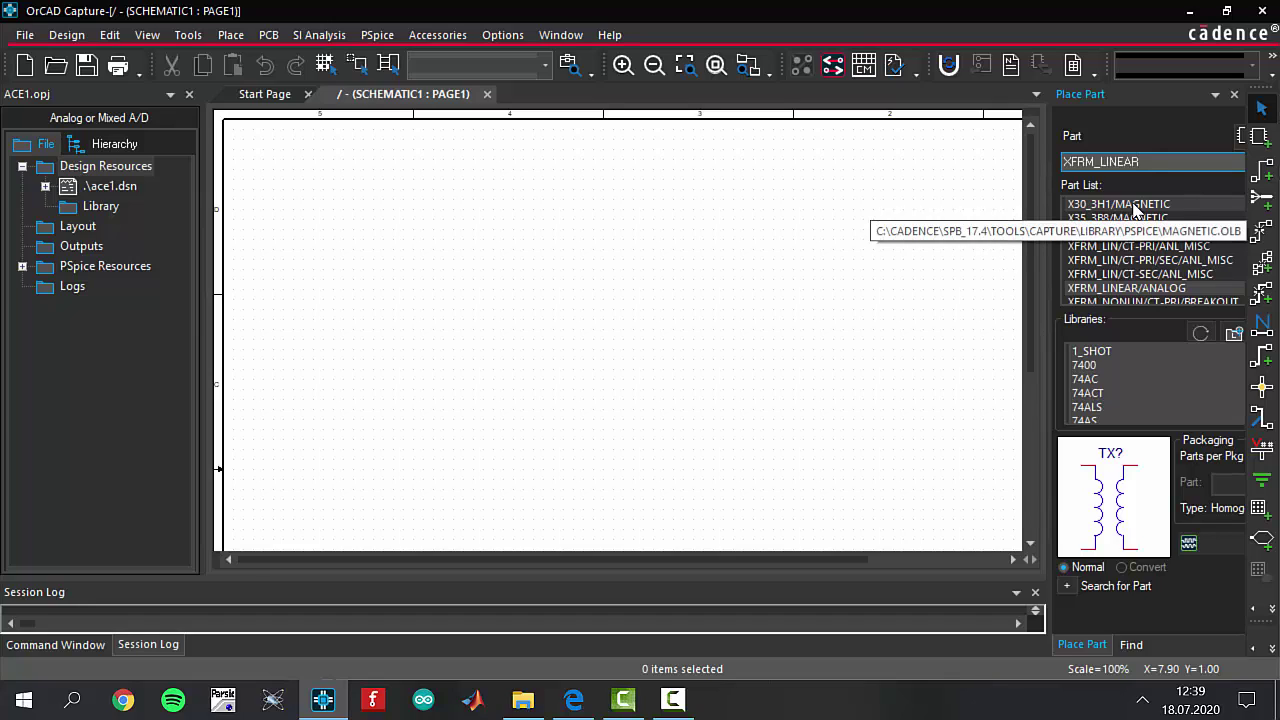
key("Return")
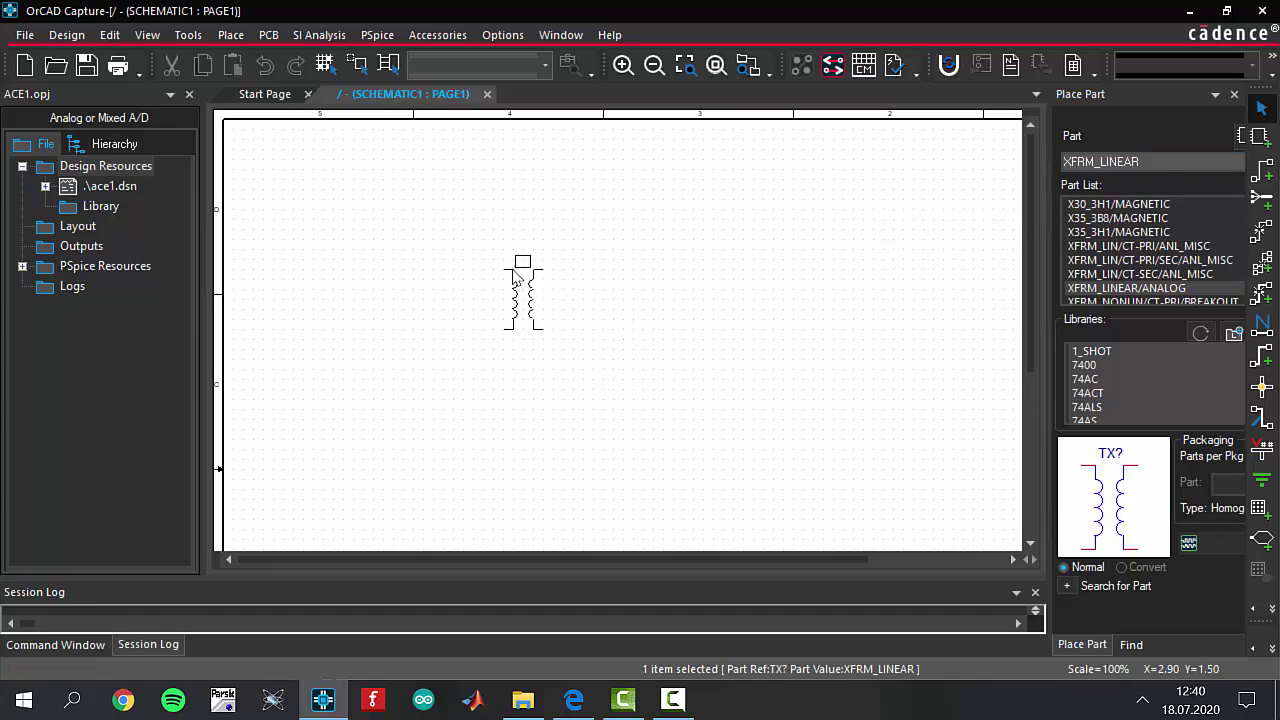
Drop transformer TX1 onto the page and stop placing transformers
left_click(515, 282)
key("Escape")
left_click(660, 309)
left_click_drag(390, 236, 640, 410)
left_click(662, 342)
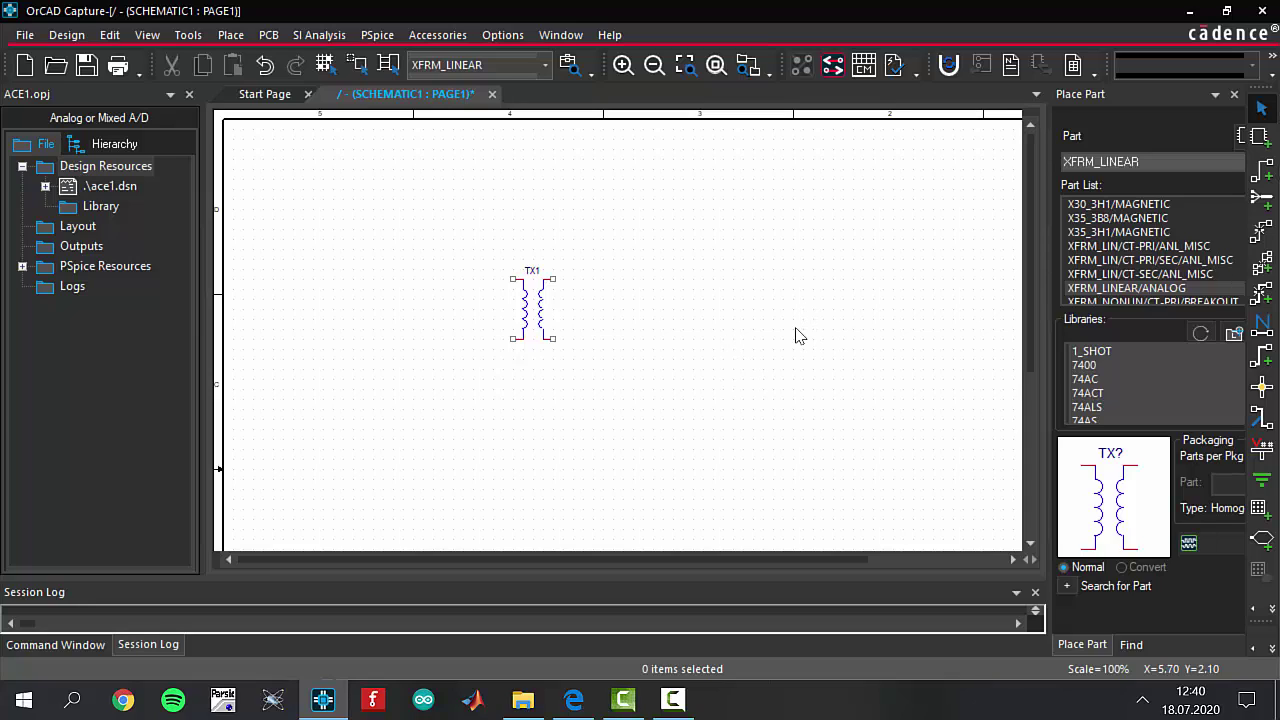
Find the VSIN part and place sine source V1 left of TX1
left_click(1148, 161)
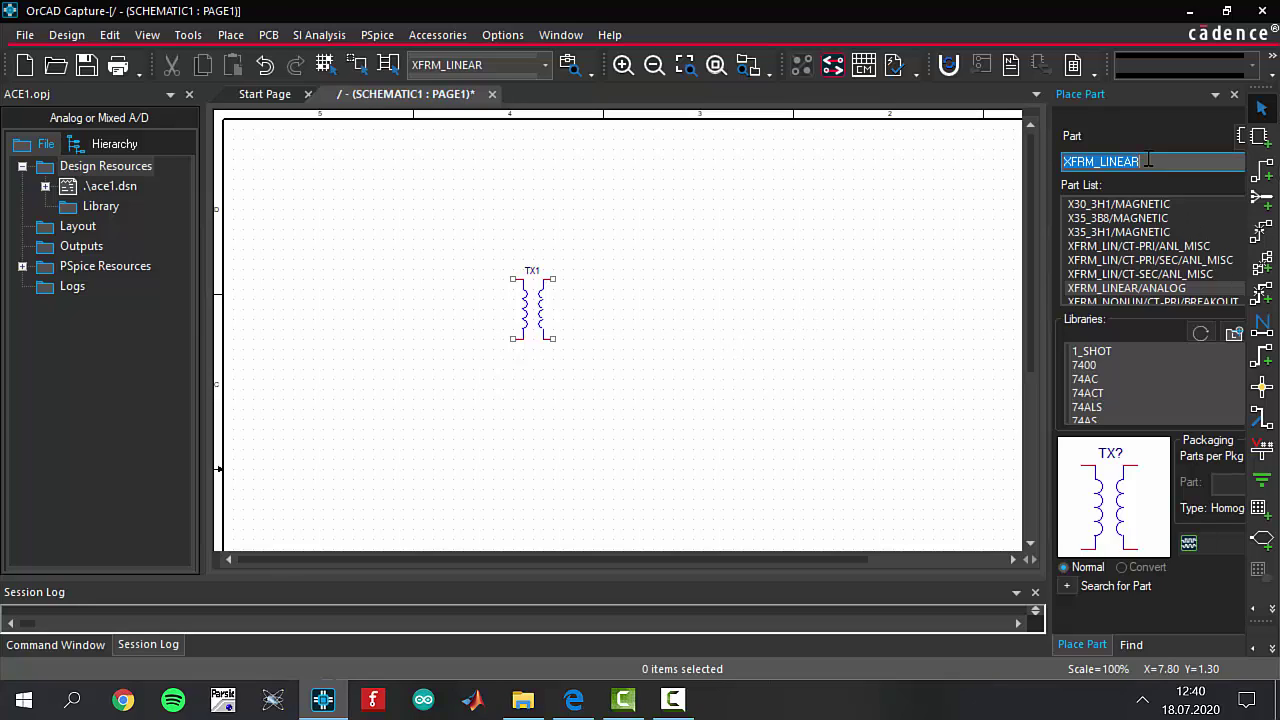
type("V")
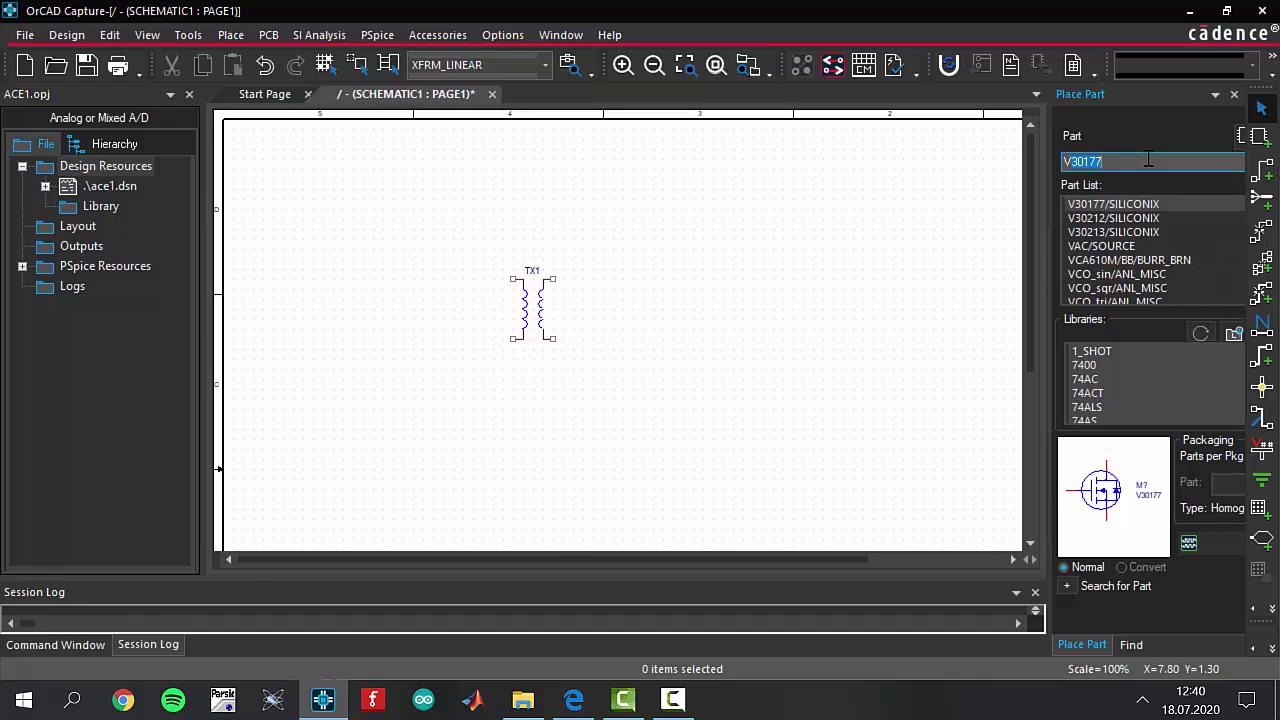
type("SIN")
key("Return")
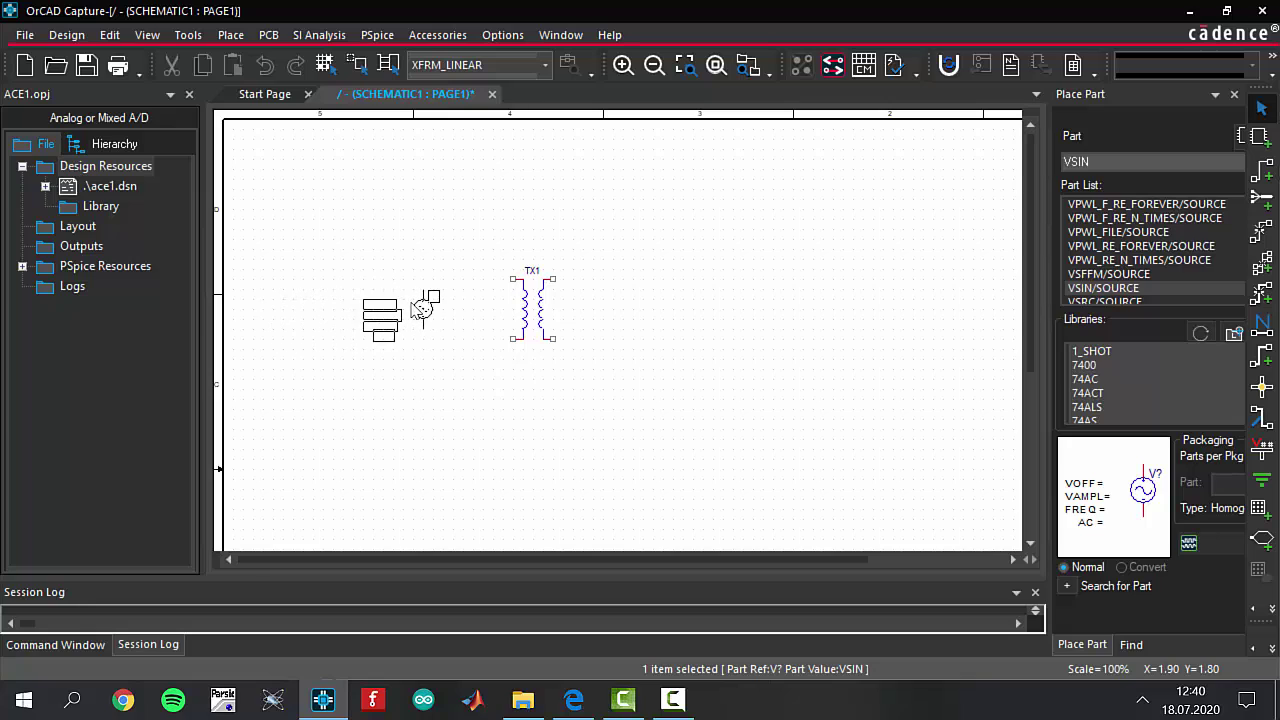
key("Escape")
left_click(416, 307)
key("Escape")
left_click_drag(362, 250, 575, 350)
left_click(760, 400)
Place resistors R1 between V1 and TX1, R2 upright right of TX1, and R3 below
left_click(1142, 160)
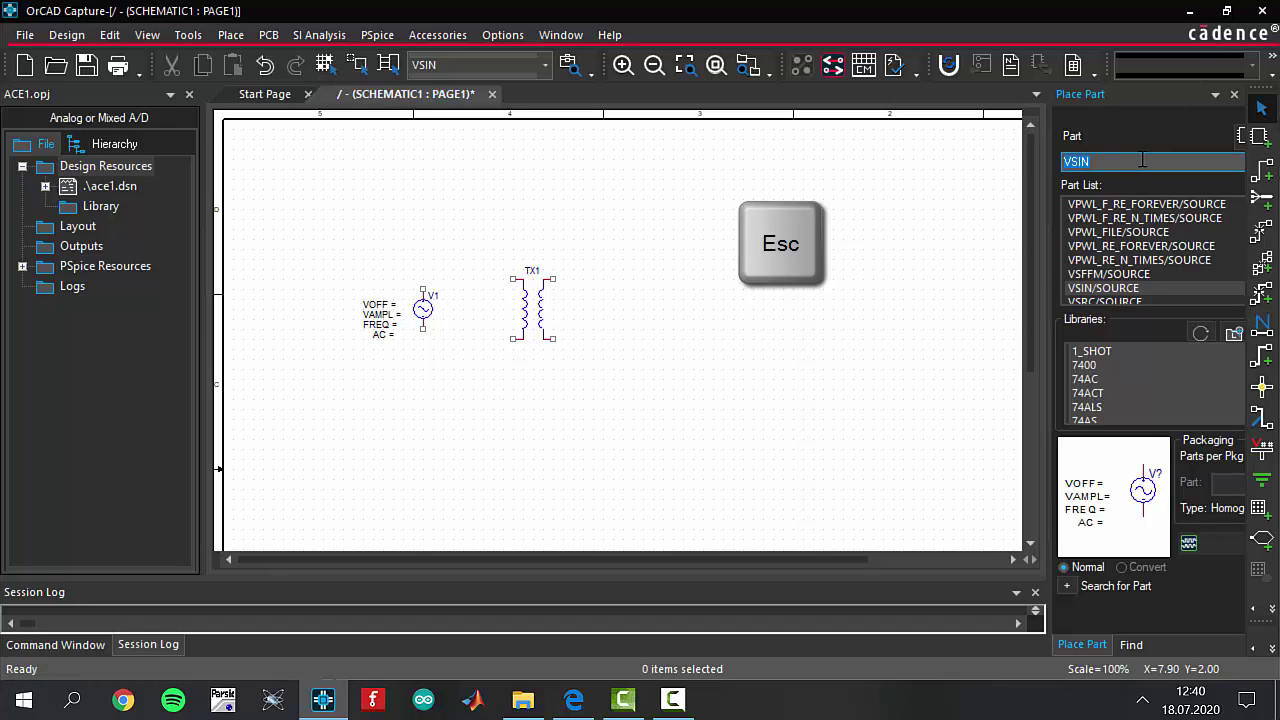
type("R")
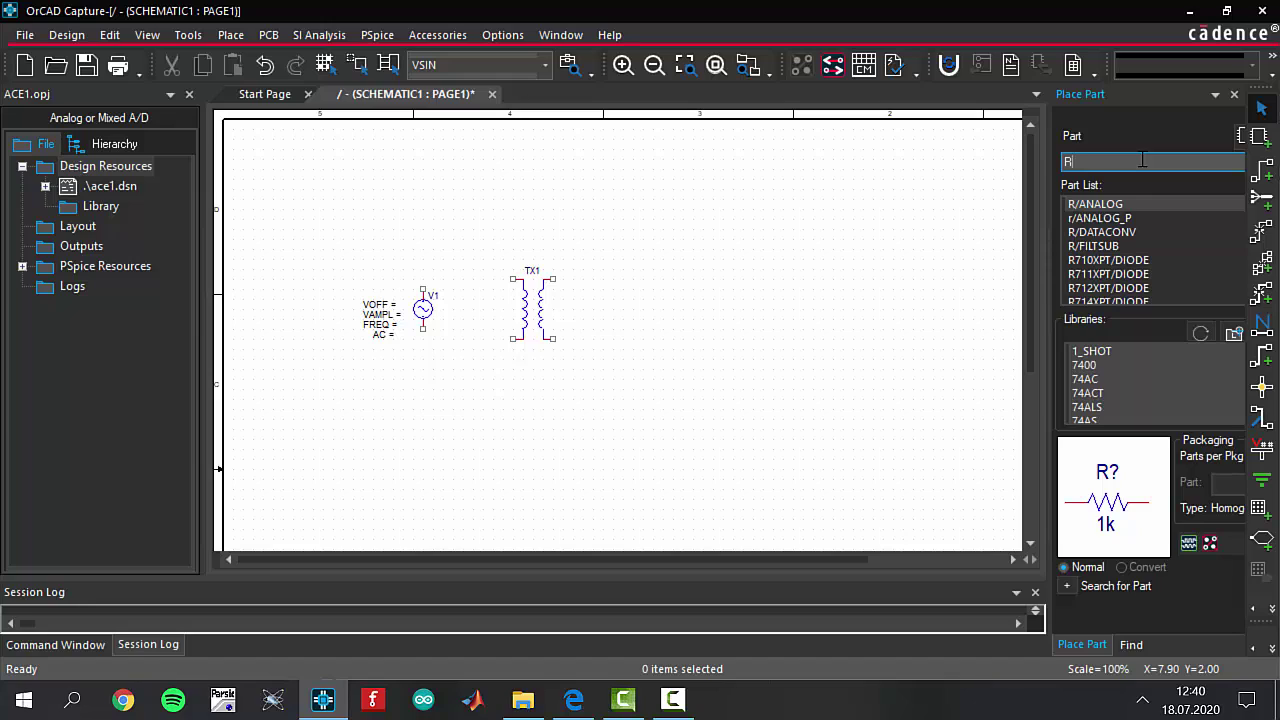
key("Return")
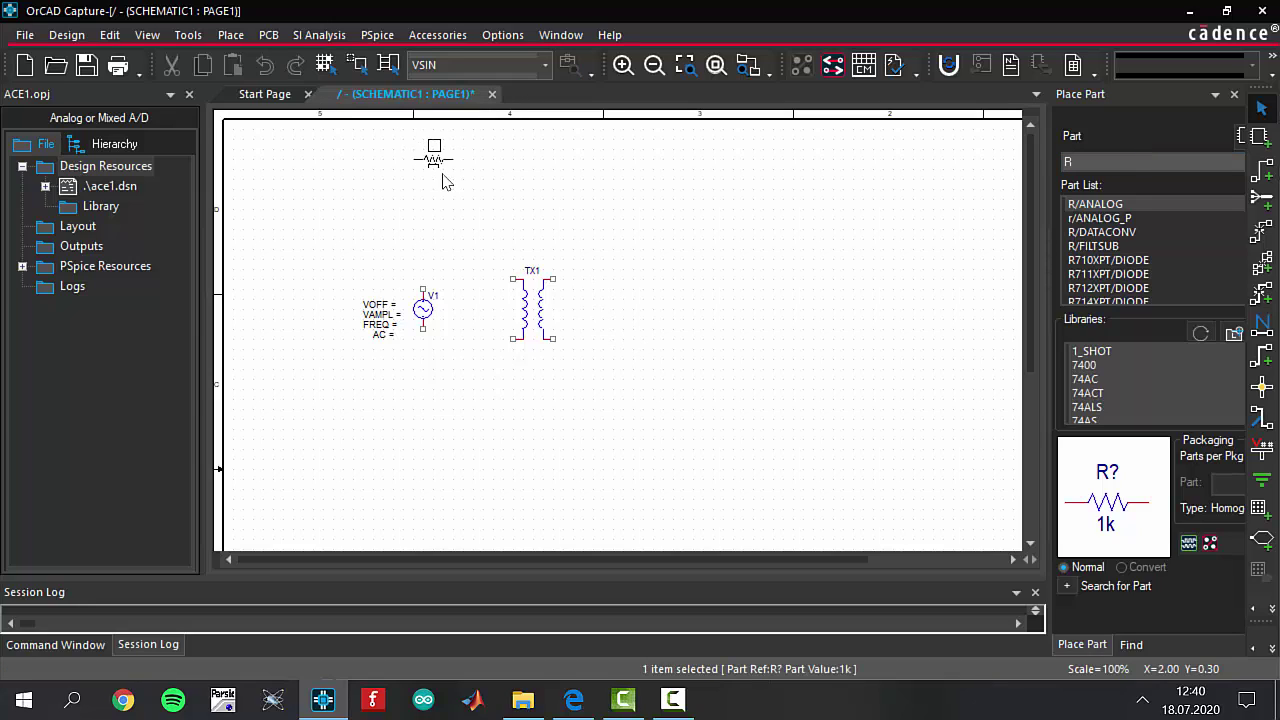
left_click(458, 253)
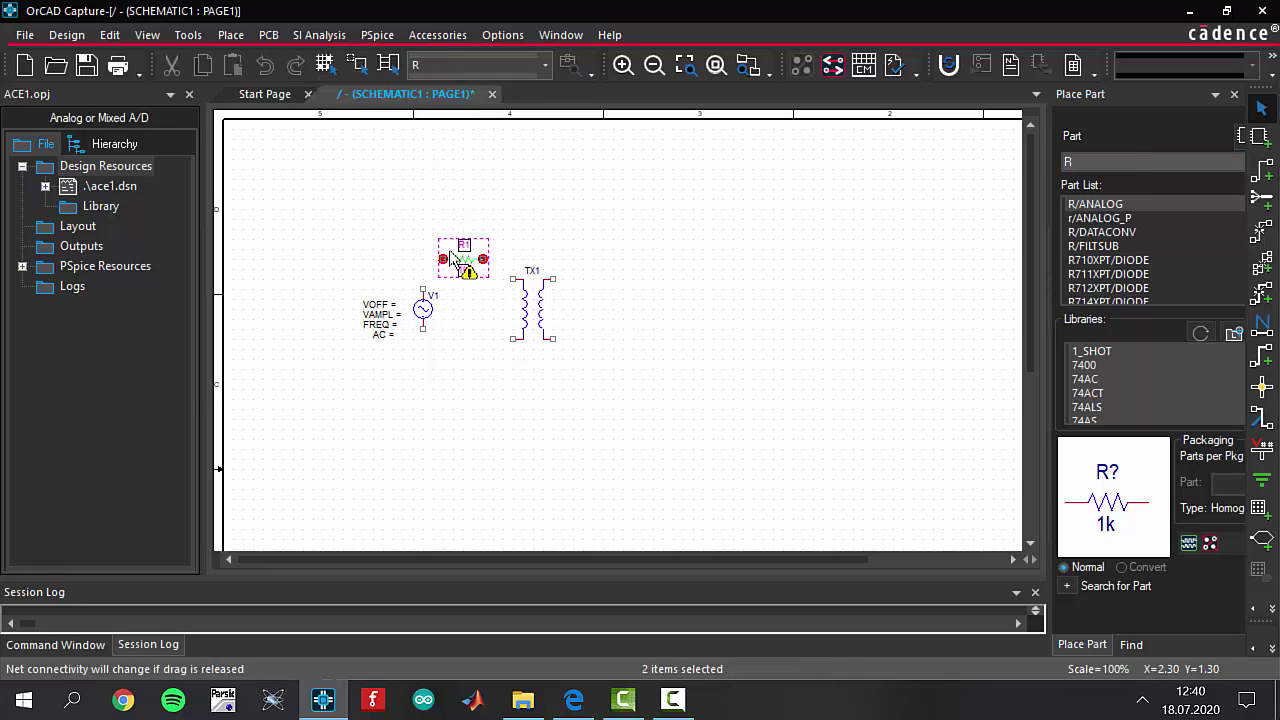
key("r")
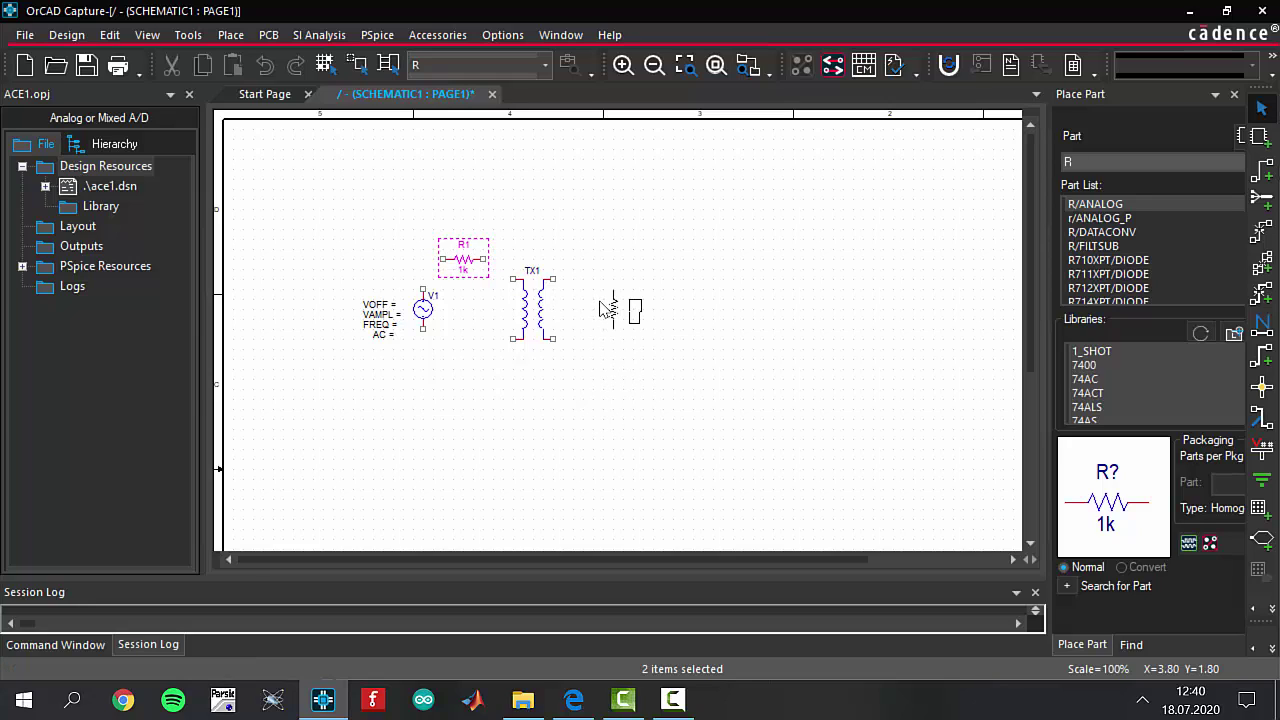
left_click(604, 311)
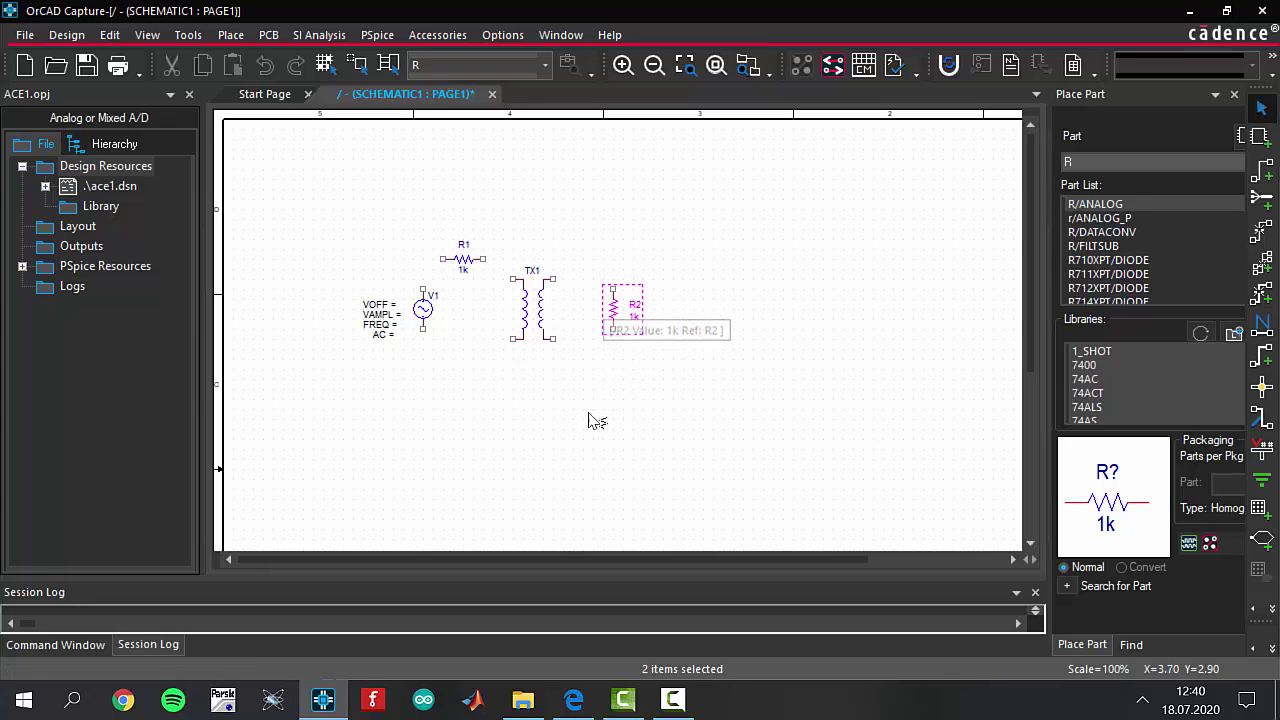
left_click(523, 400)
key("Escape")
left_click(669, 391)
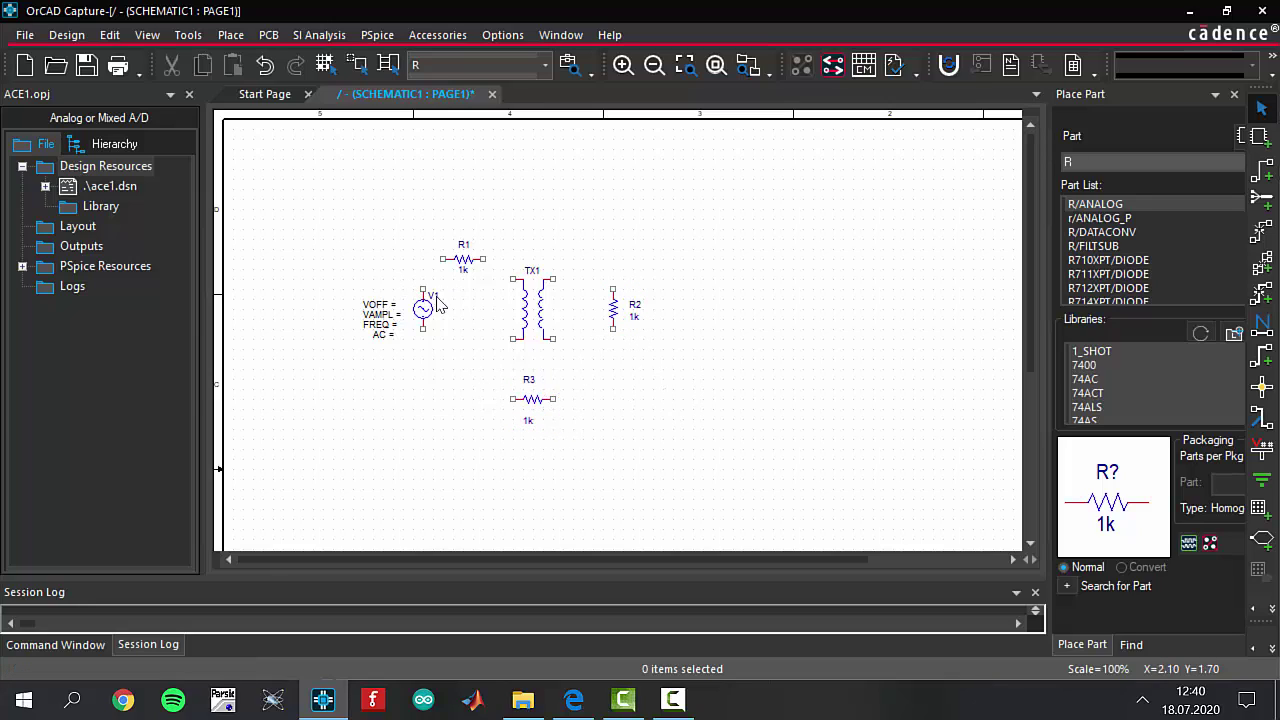
left_click_drag(362, 261, 427, 400)
Move V1 further left and drop R1 in line with TX1's top pin
left_click(377, 318)
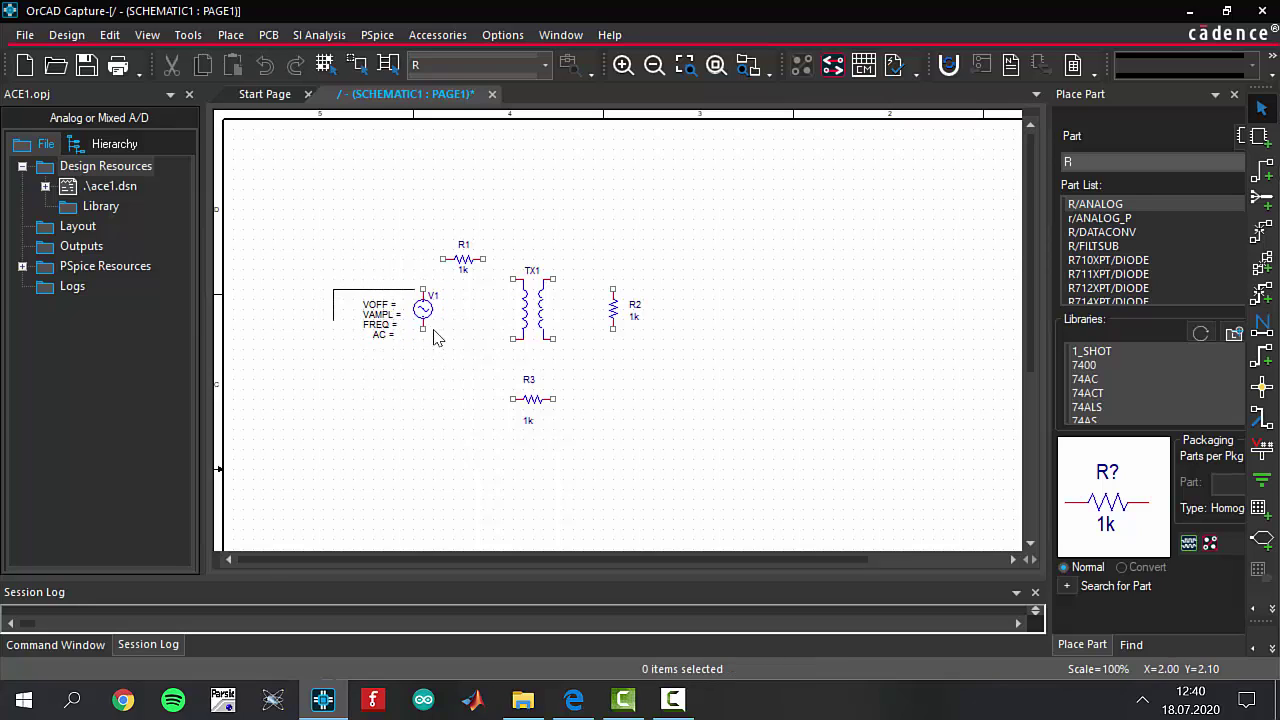
left_click_drag(420, 315, 385, 313)
mouse_move(466, 267)
left_mouse_down()
mouse_move(447, 278)
mouse_move(456, 286)
left_mouse_up()
left_click(470, 300)
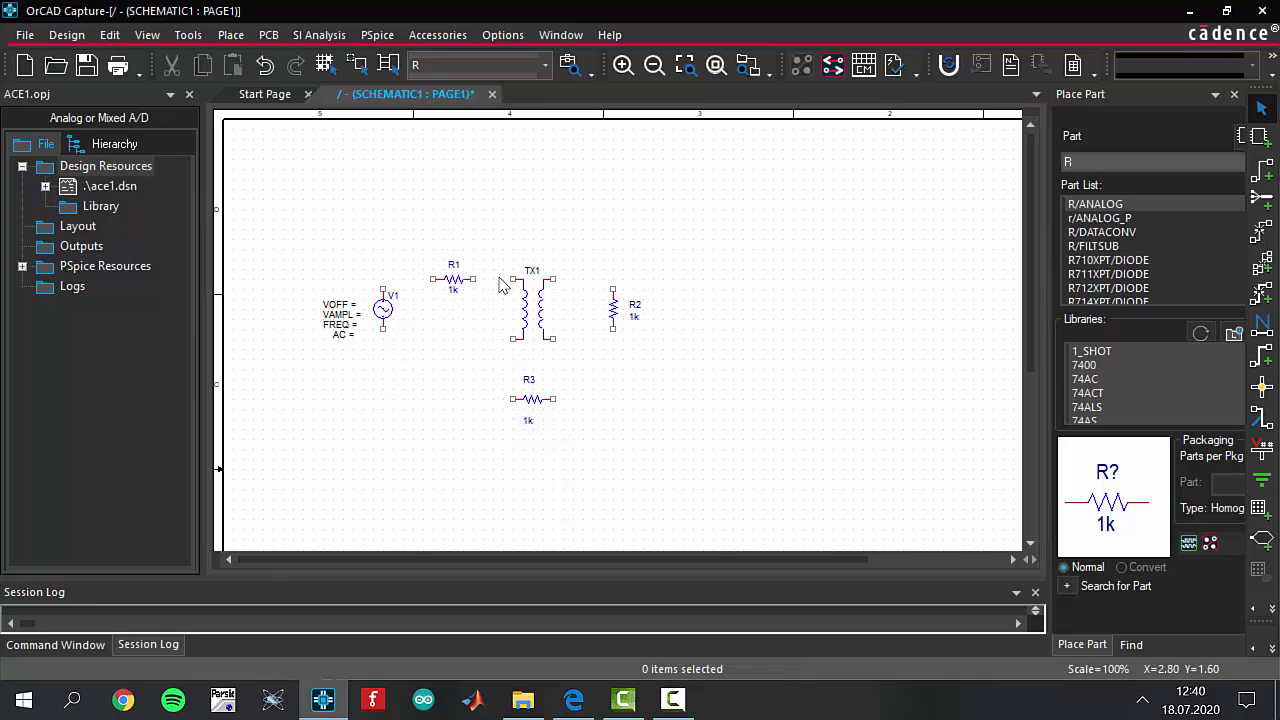
Wire the primary loop: TX1 to R1, R1 to V1, and V1's bottom back to TX1
key("w")
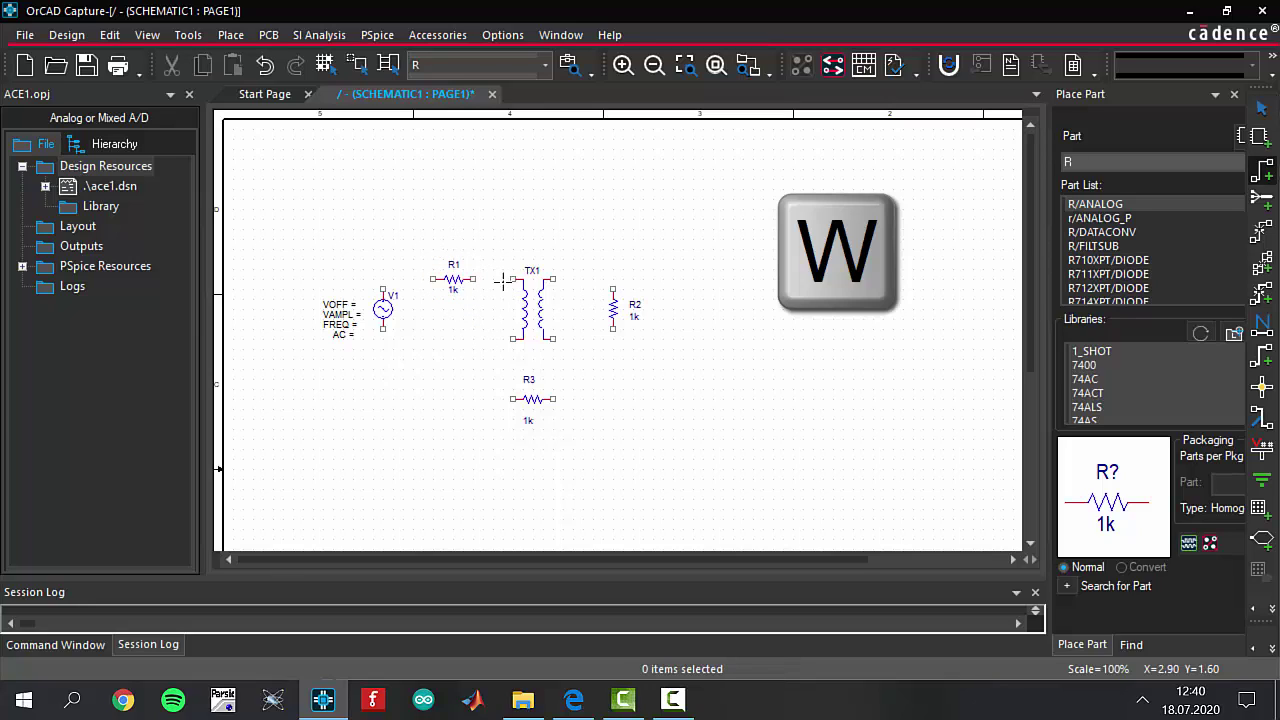
left_click(514, 277)
left_click(474, 278)
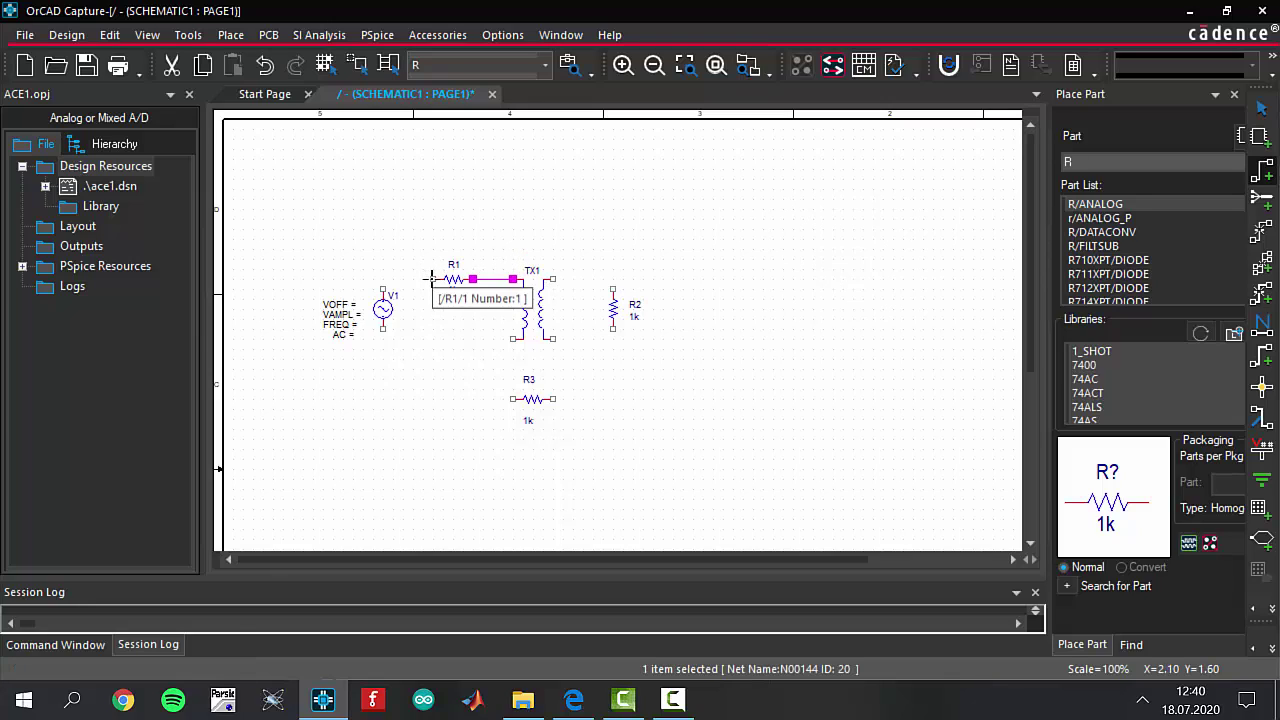
left_click(383, 290)
left_click(383, 328)
left_click(385, 368)
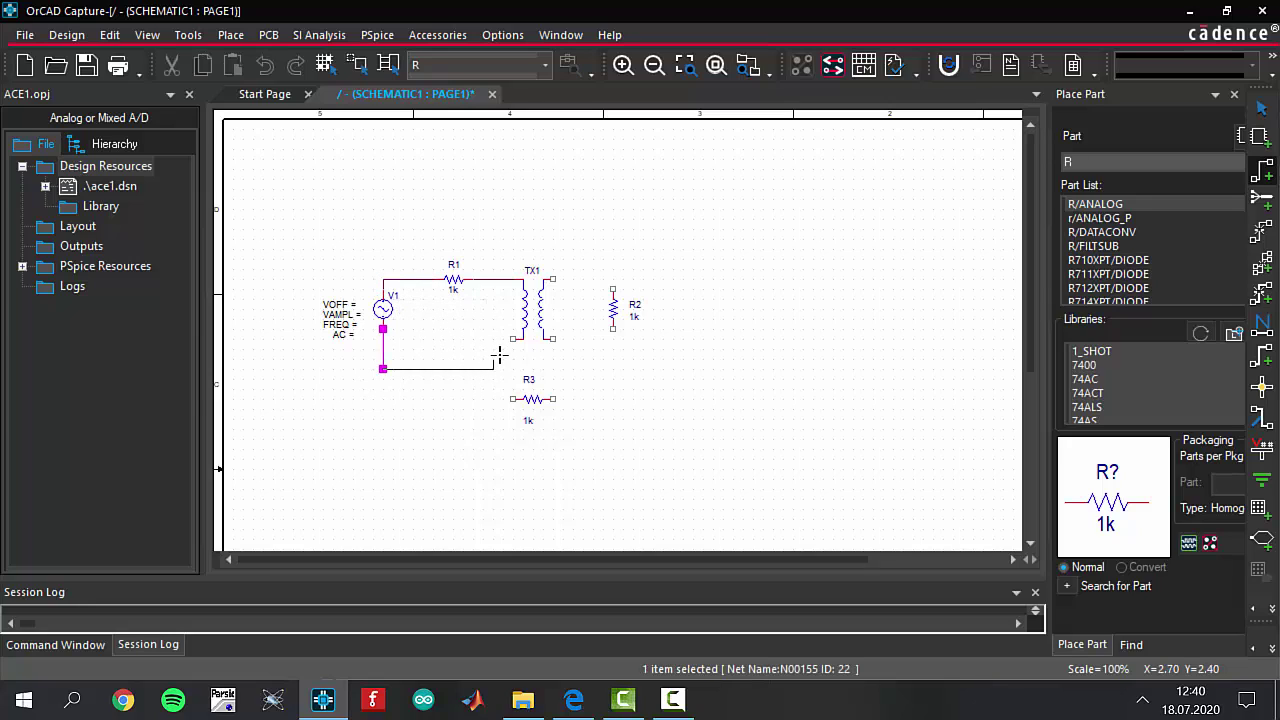
left_click(513, 339)
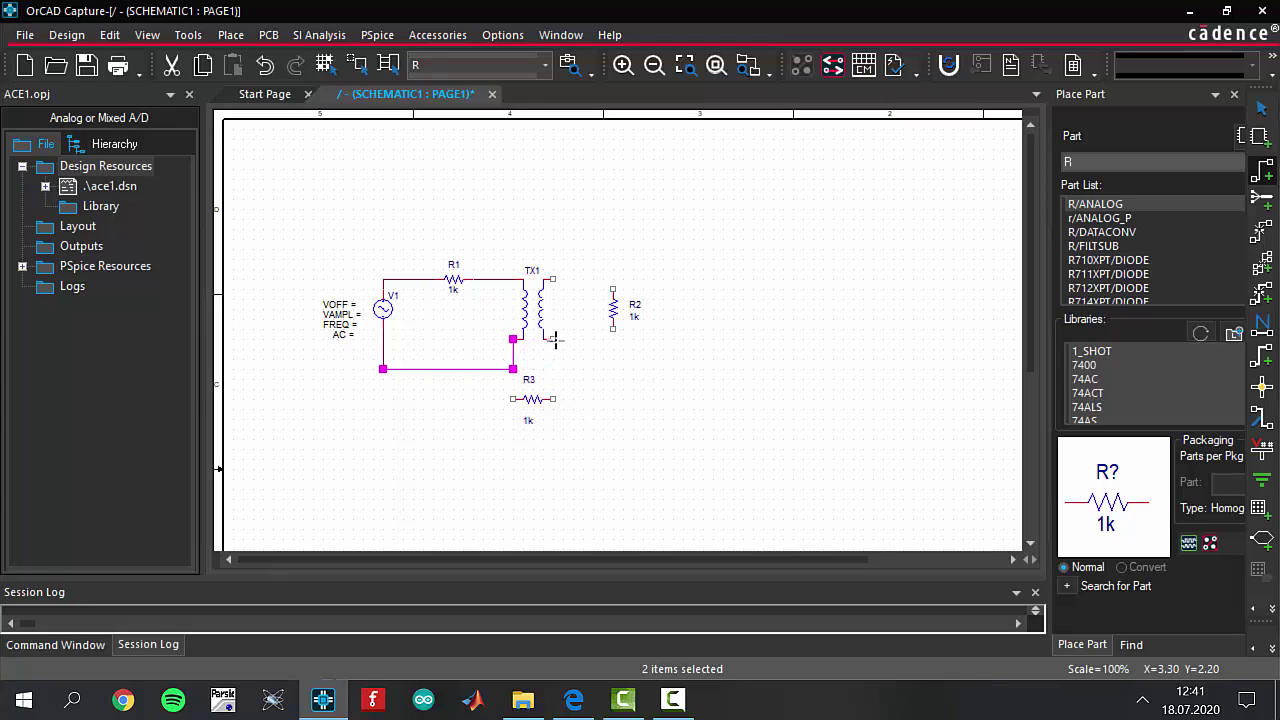
Wire the secondary loop from TX1's right pins through R2
left_click(552, 278)
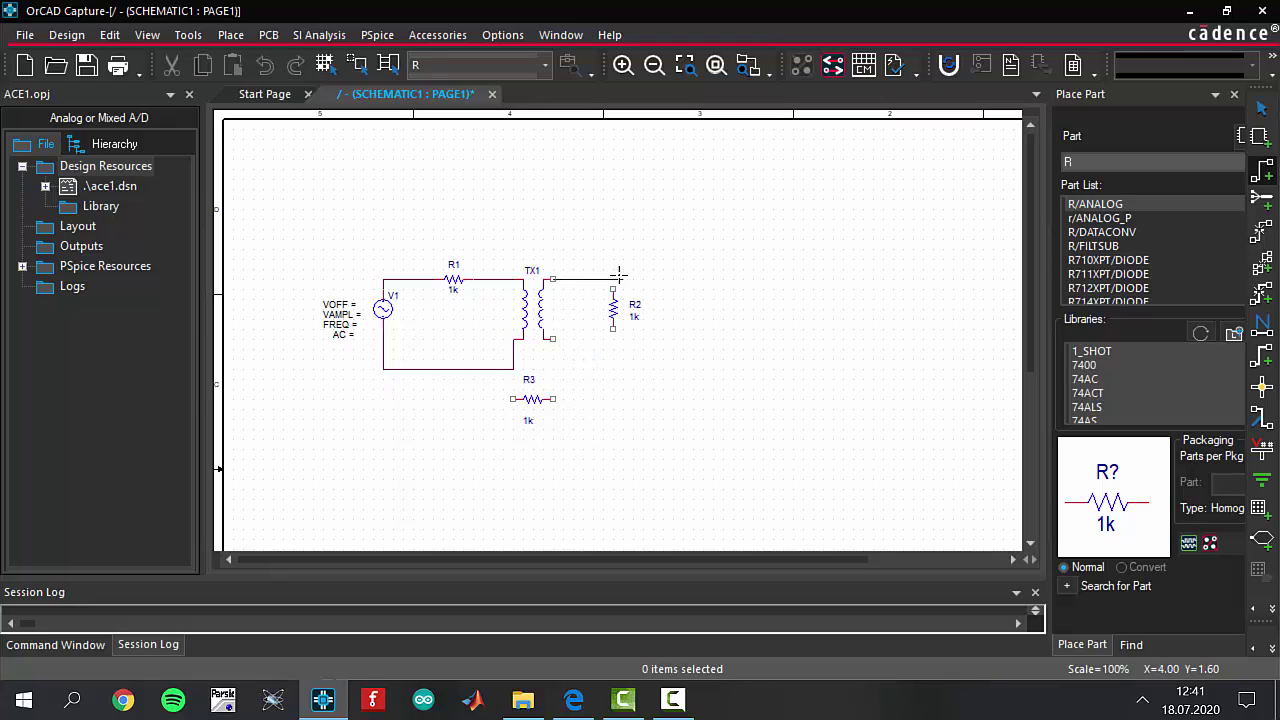
left_click(613, 278)
left_click(613, 328)
left_click(552, 369)
left_click(552, 338)
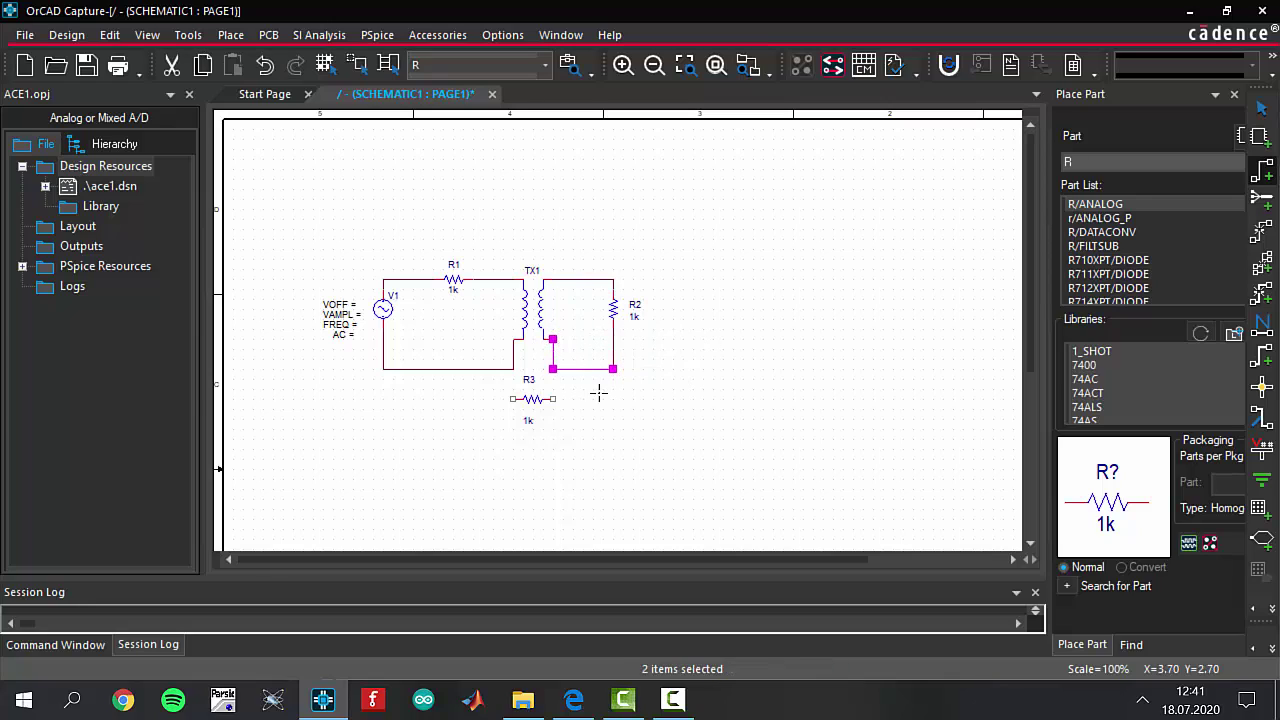
key("Escape")
Connect R3 between the bottom primary wire and the bottom secondary wire
key("w")
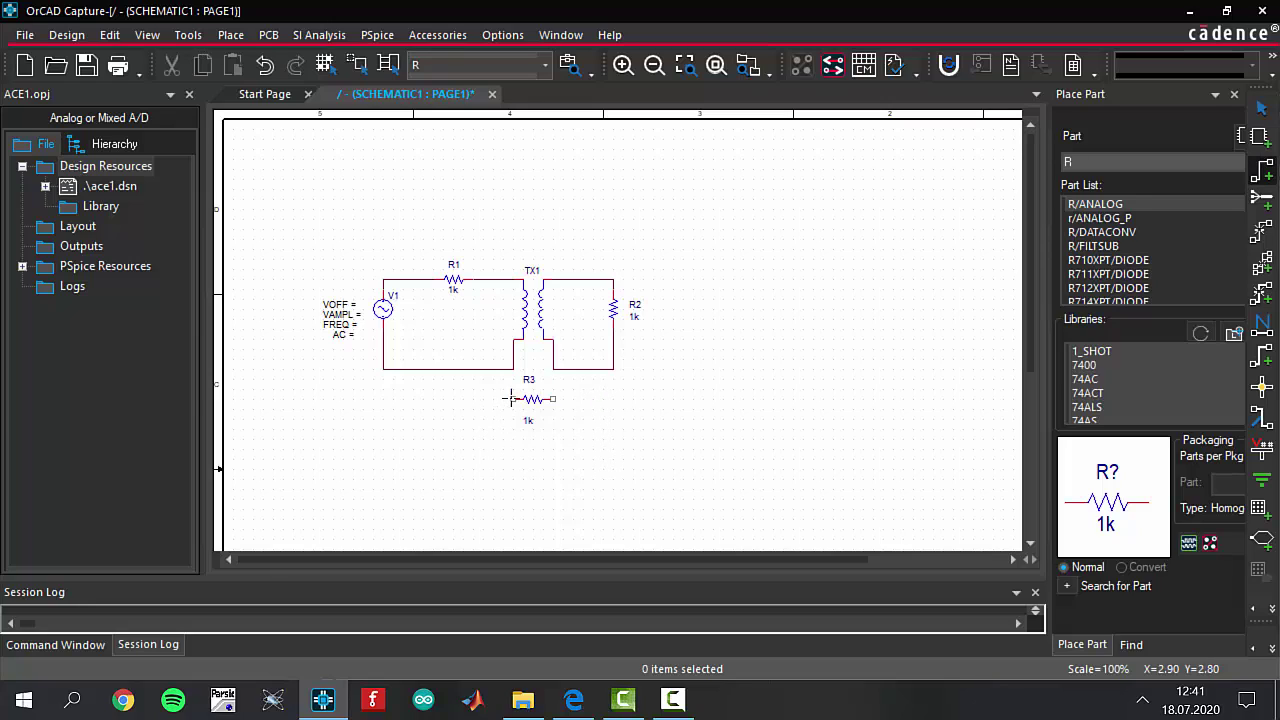
left_click(463, 369)
left_click(512, 399)
left_click(555, 399)
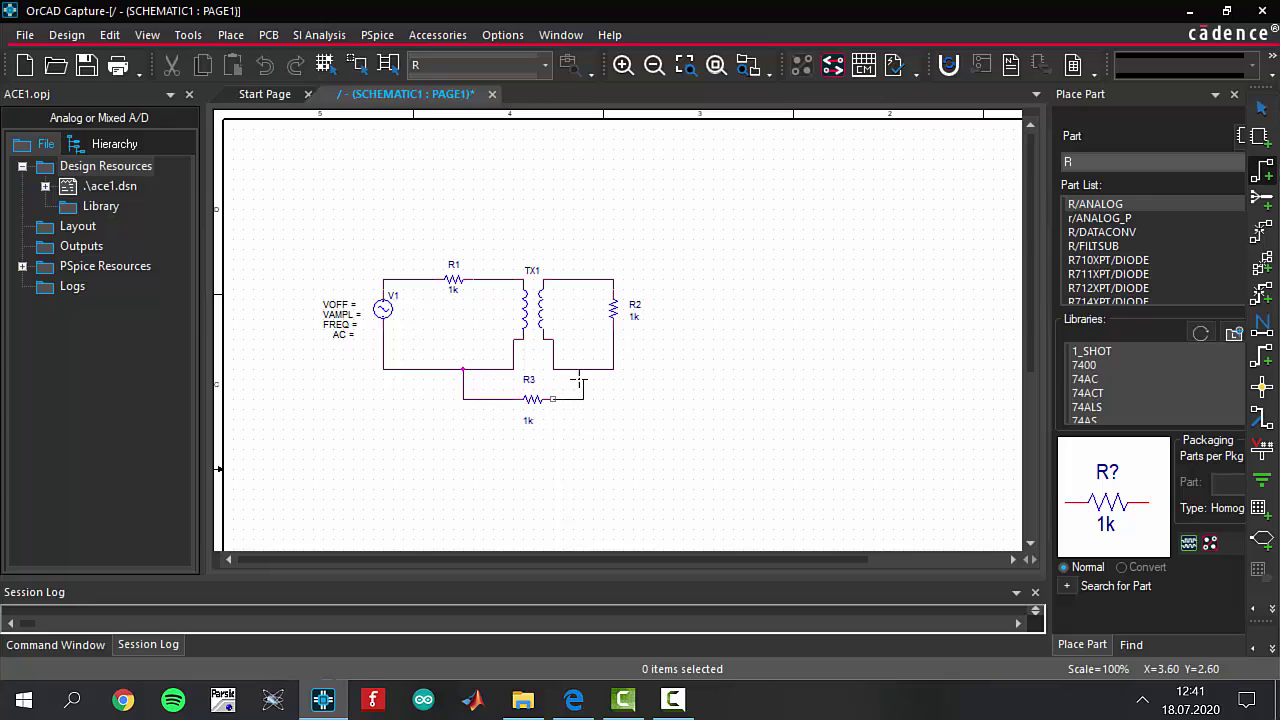
left_click(583, 369)
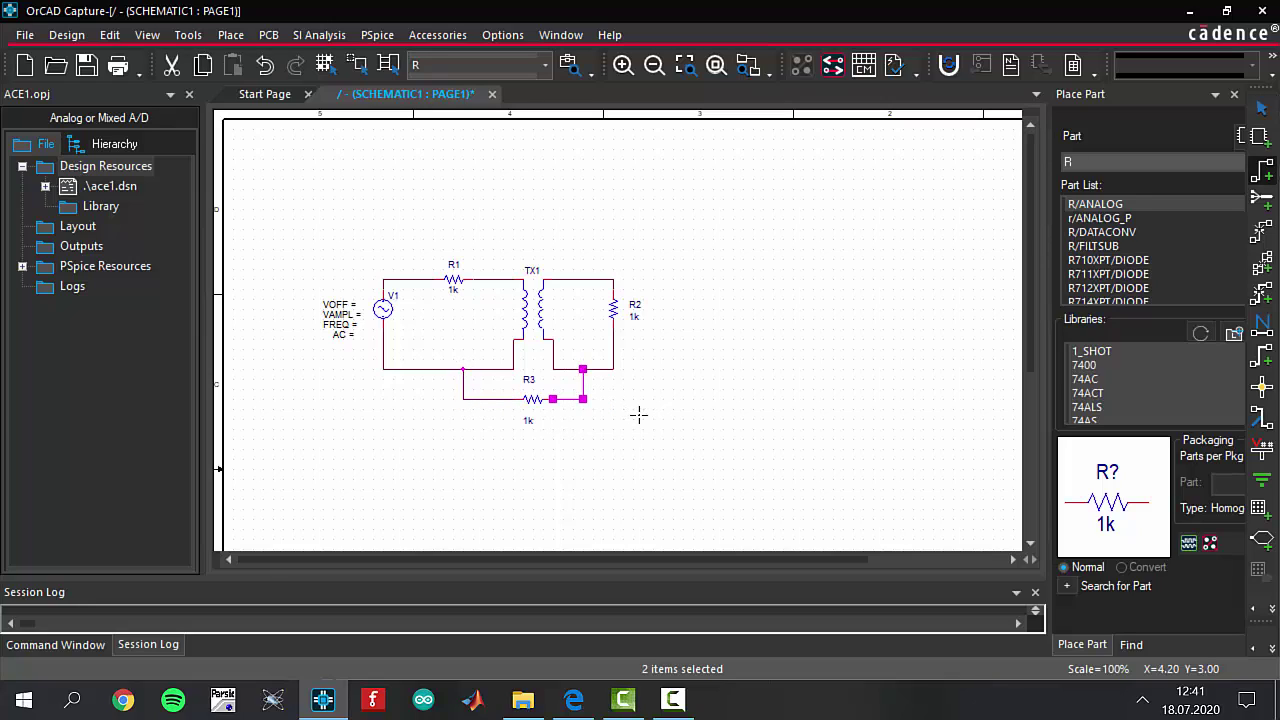
Place a 0 ground symbol on the wire below V1
key("Escape")
left_click(642, 412)
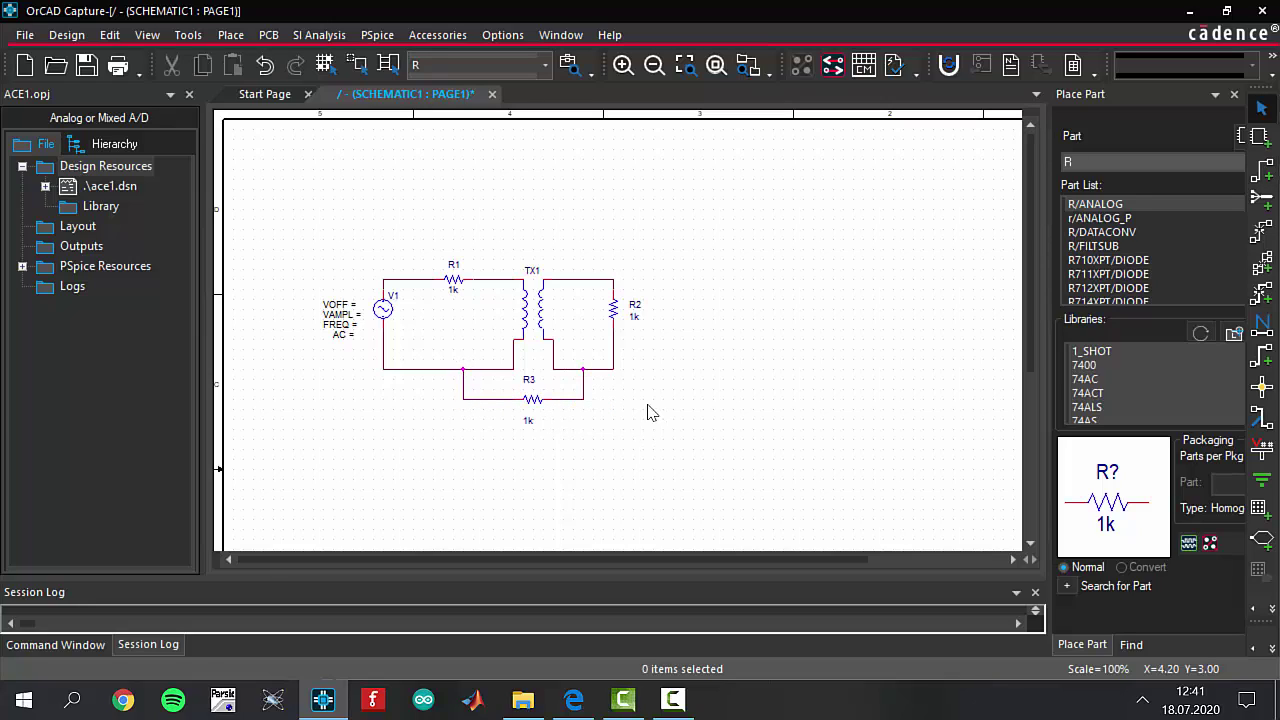
left_click(1262, 483)
left_click(772, 226)
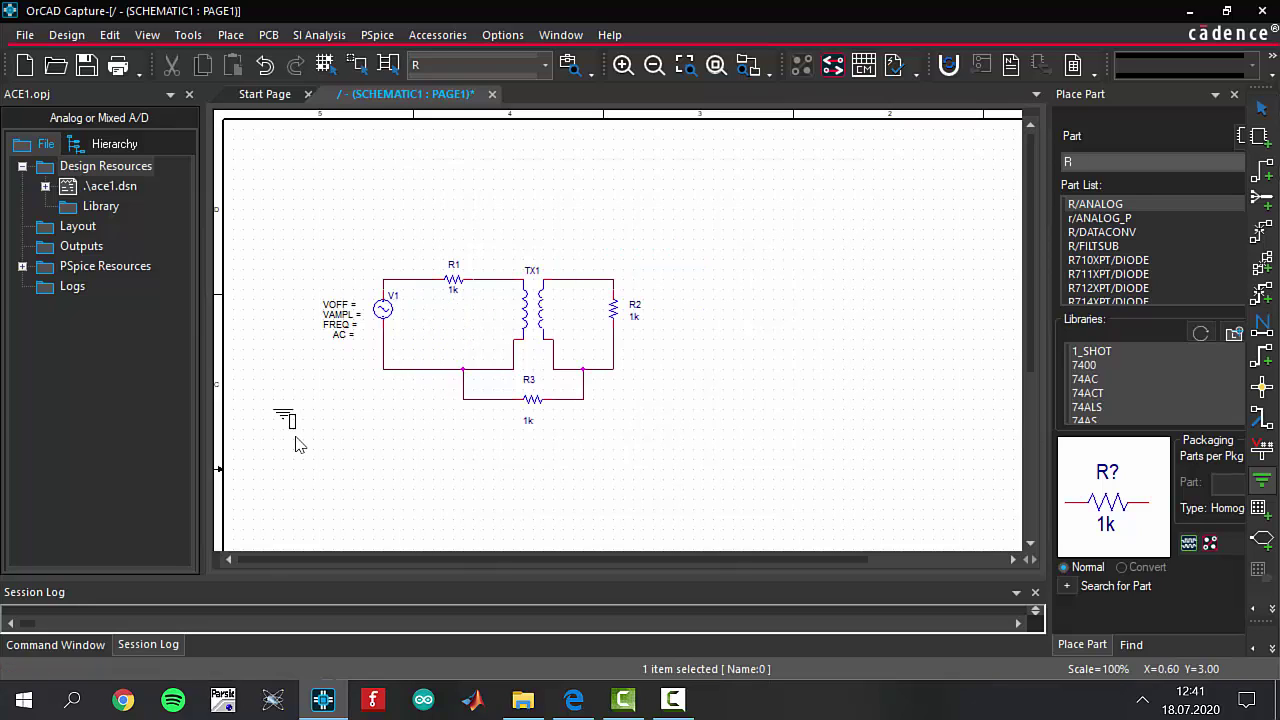
left_click(383, 371)
key("Escape")
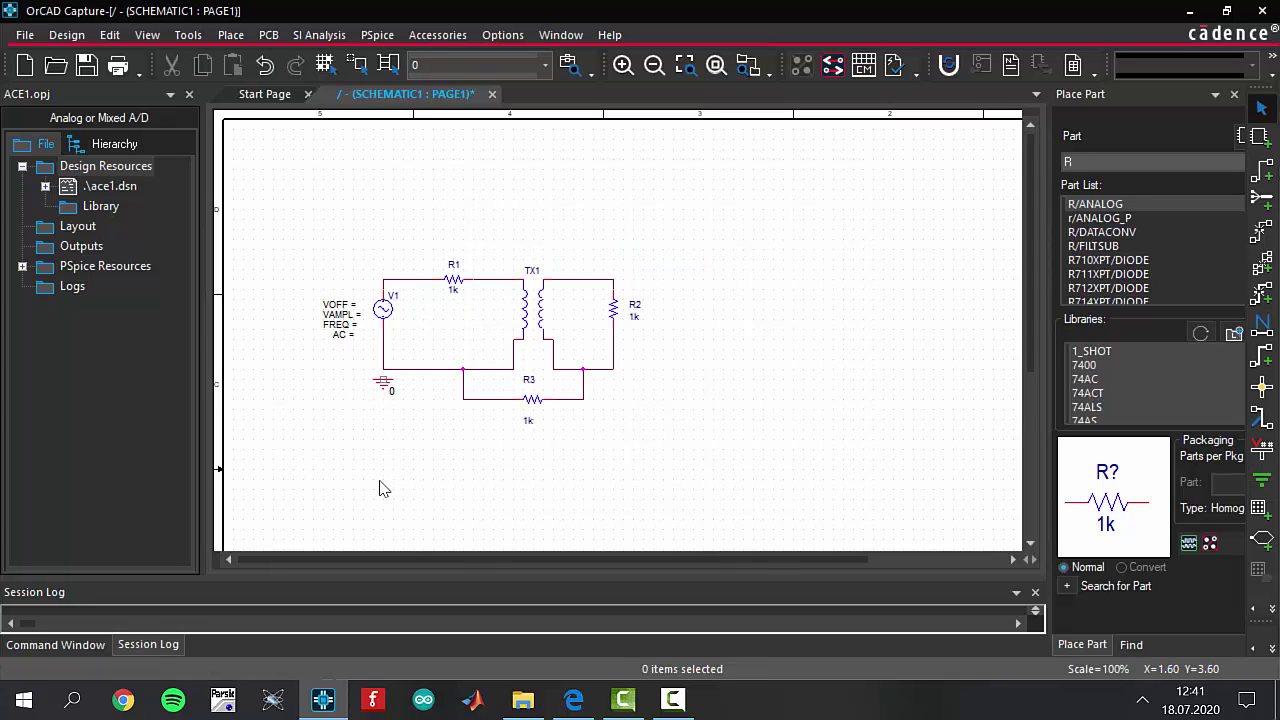
key("w")
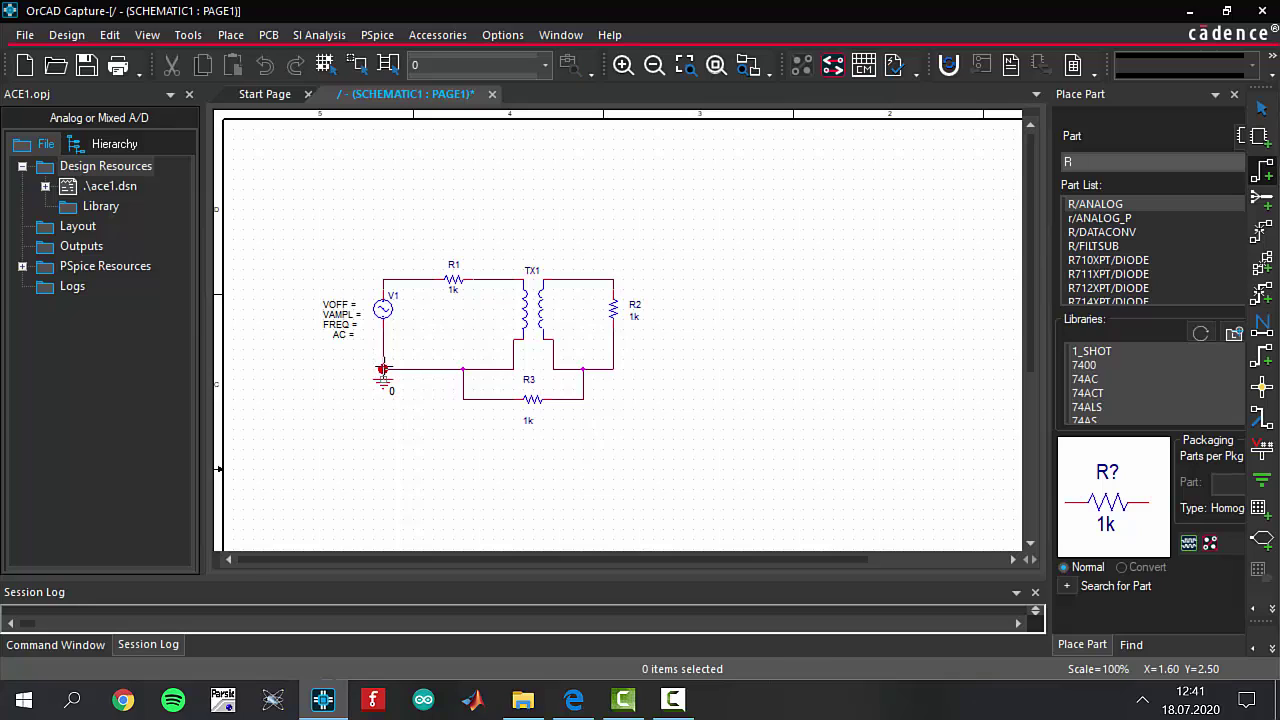
key("Escape")
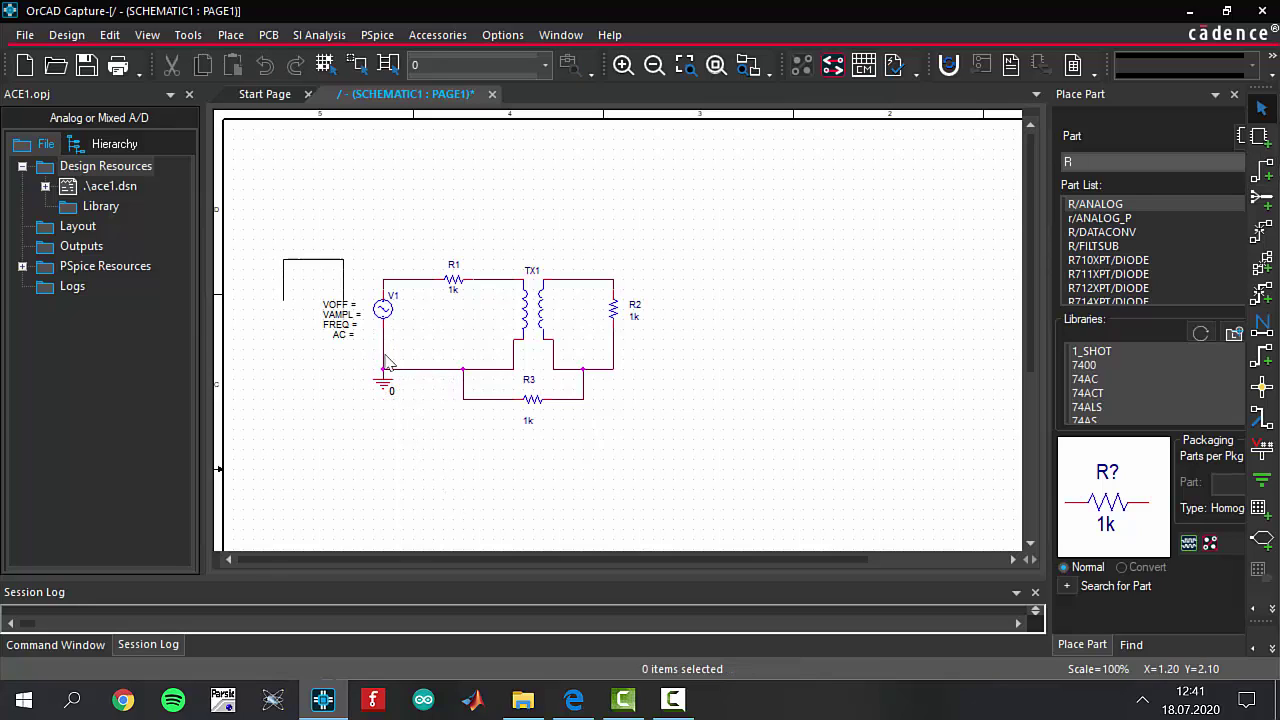
Zoom to a region framing the whole circuit
key("ctrl+a")
left_click(717, 349)
left_click(685, 64)
left_click_drag(272, 238, 676, 440)
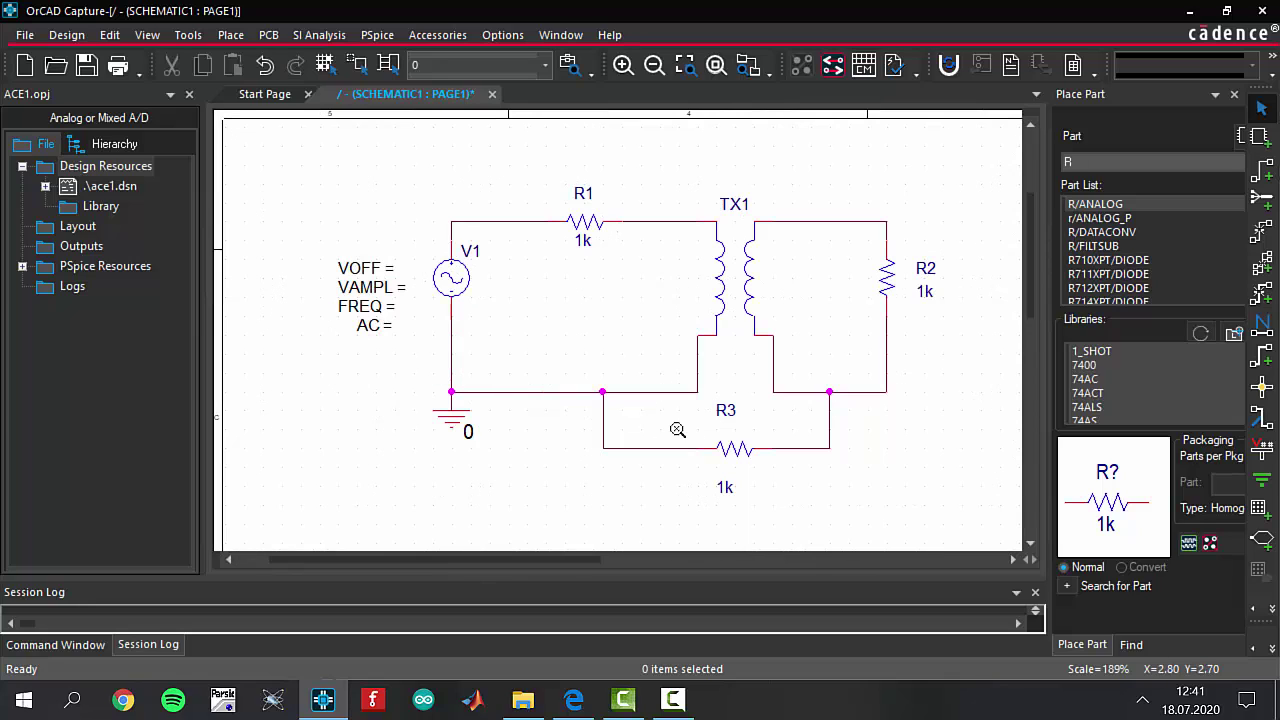
Edit V1's parameter labels to VOFF 0, VAMPL 170 and FREQ 60
left_click(380, 269)
double_click(379, 271)
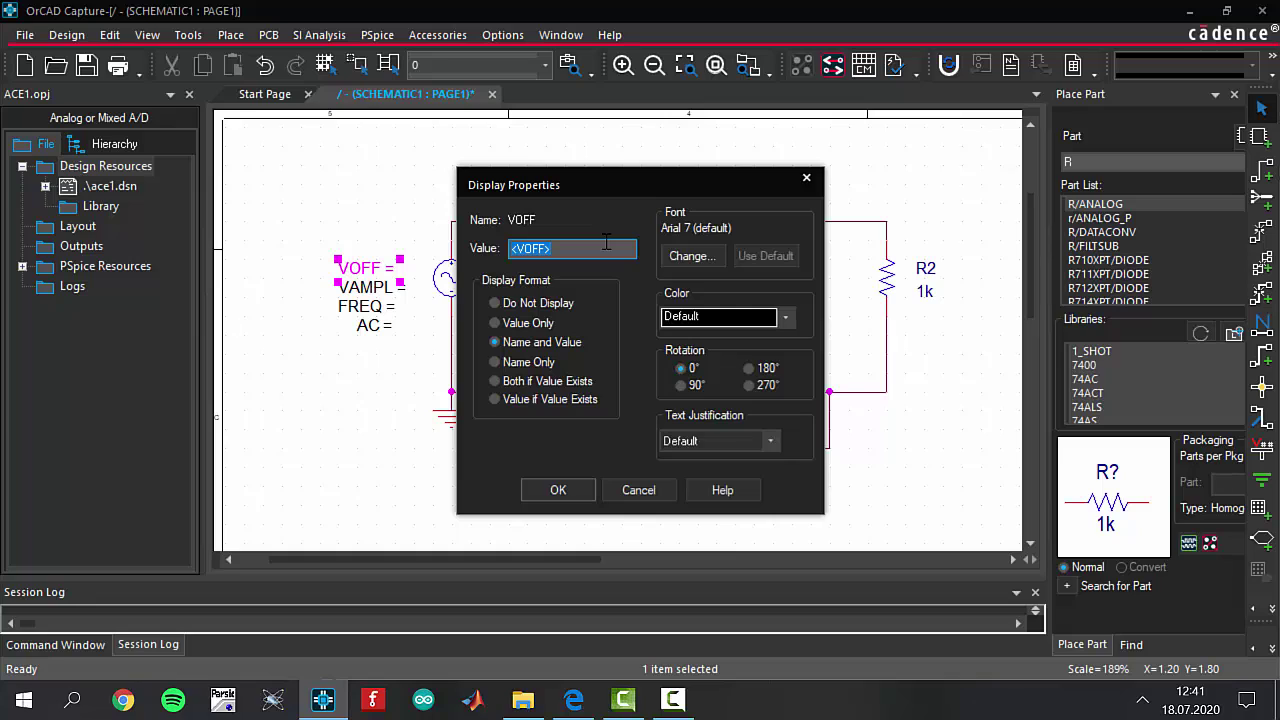
type("0")
key("Return")
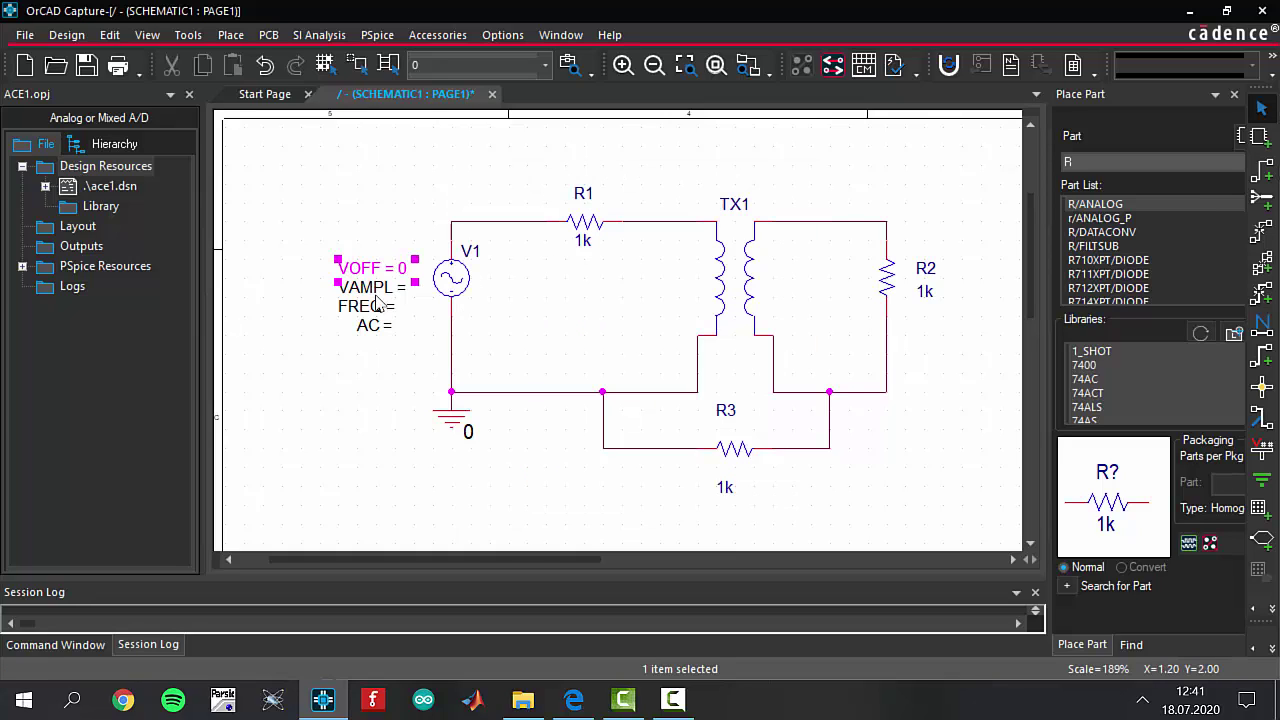
double_click(377, 292)
type("170")
key("Return")
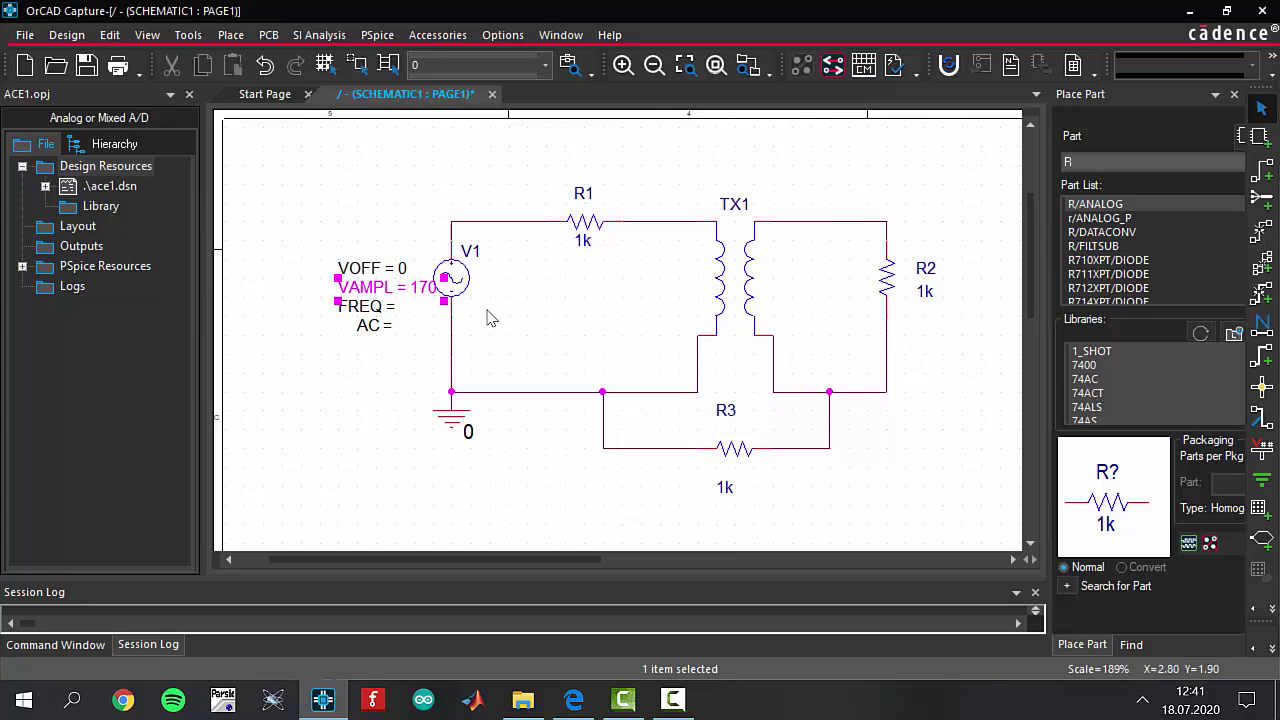
double_click(367, 307)
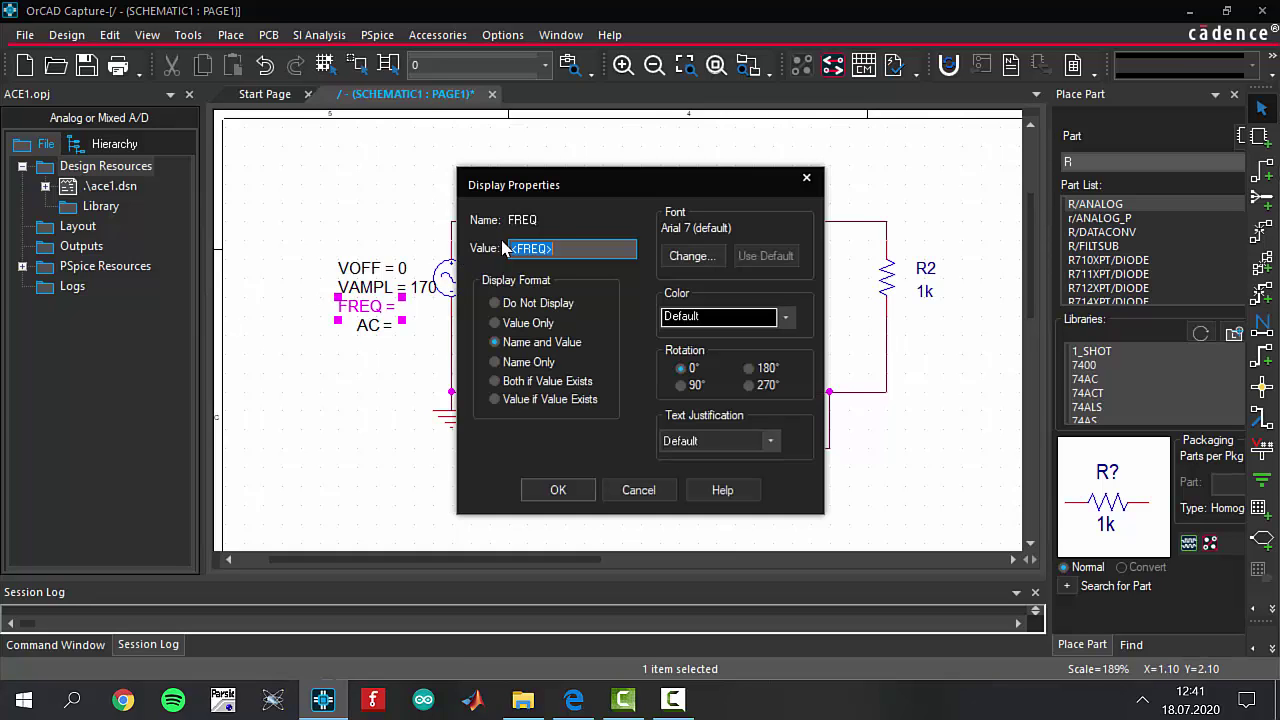
type("60")
key("Return")
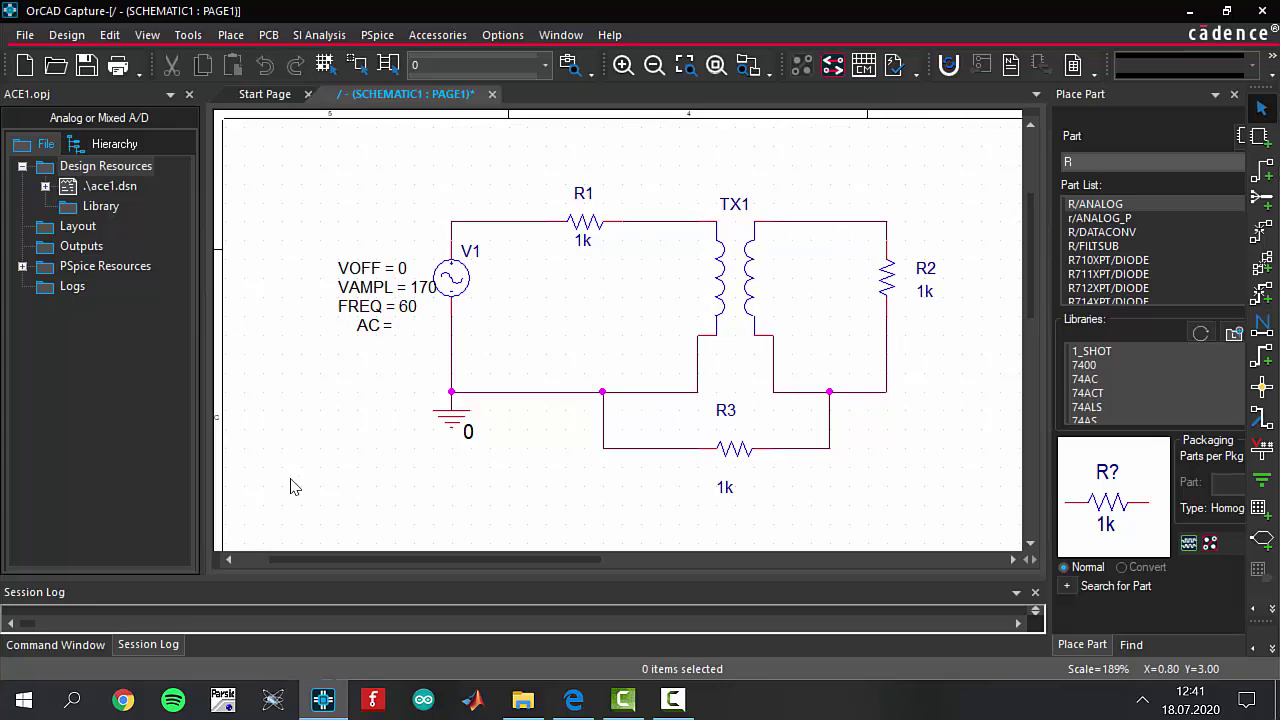
Set resistor R1's value to 10
left_click_drag(456, 559, 494, 559)
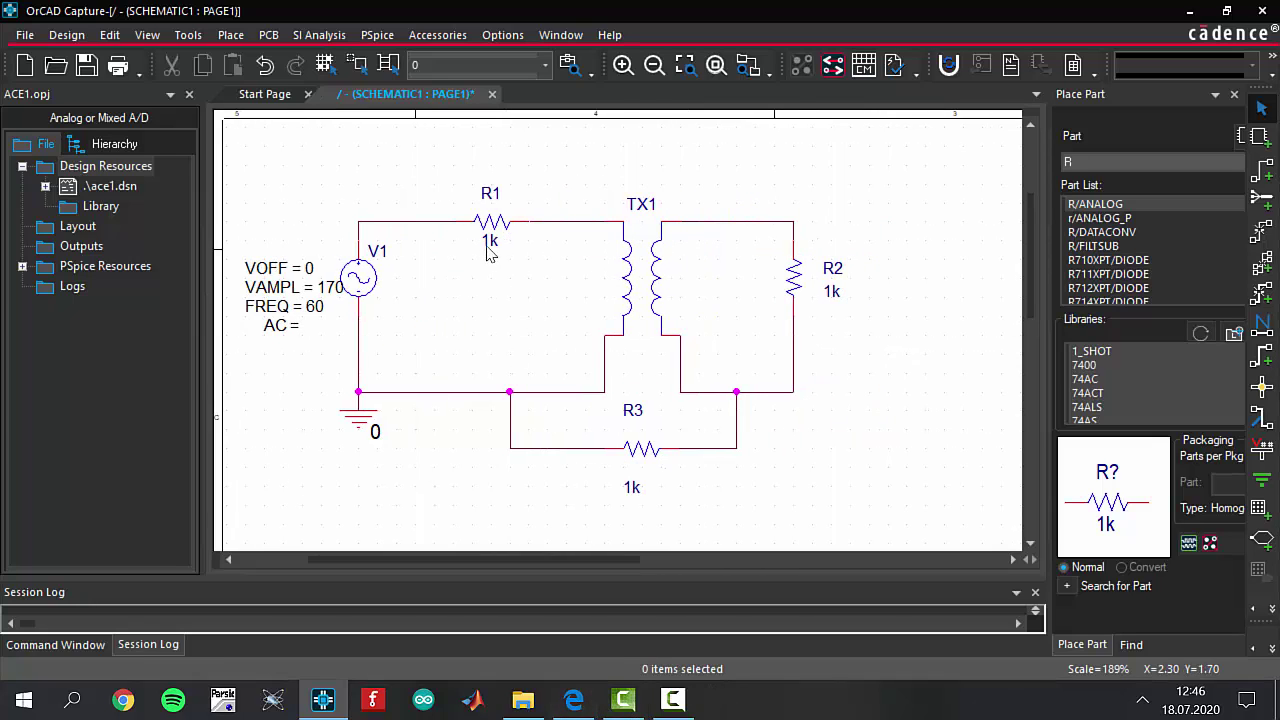
double_click(493, 247)
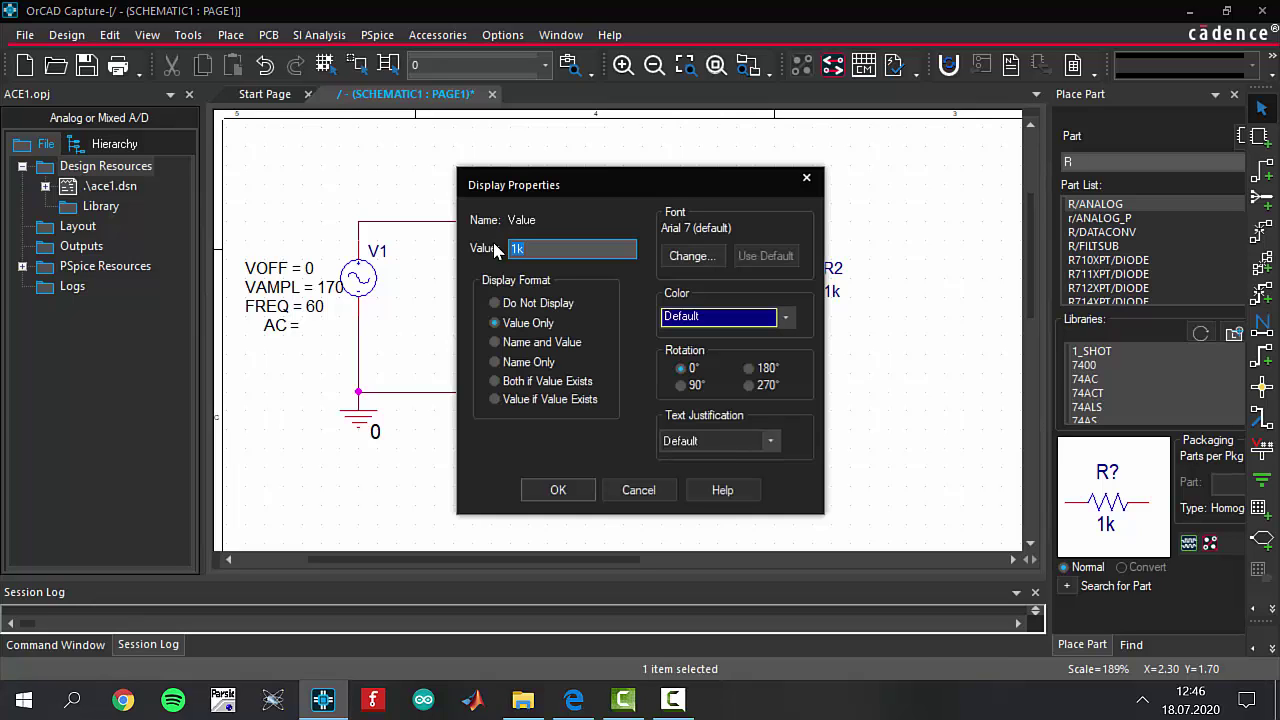
type("10")
key("Return")
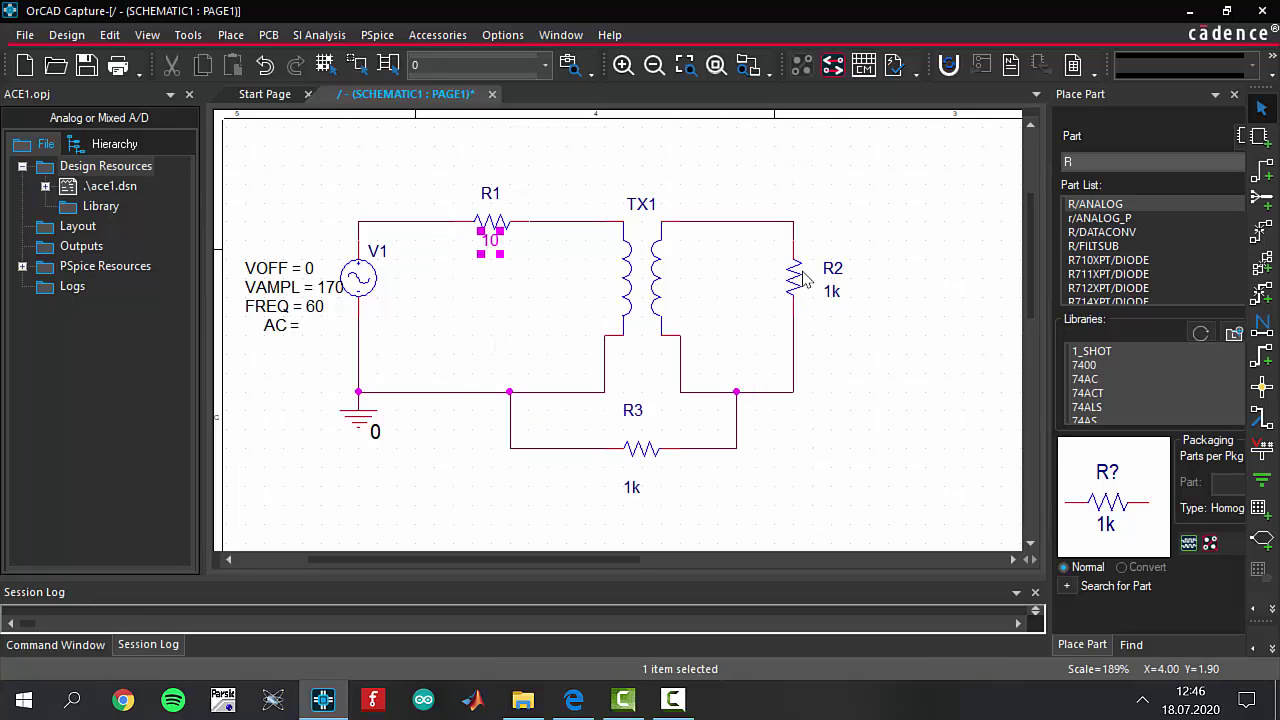
Change resistor R2's value to 0.5k
double_click(831, 291)
type("0.5")
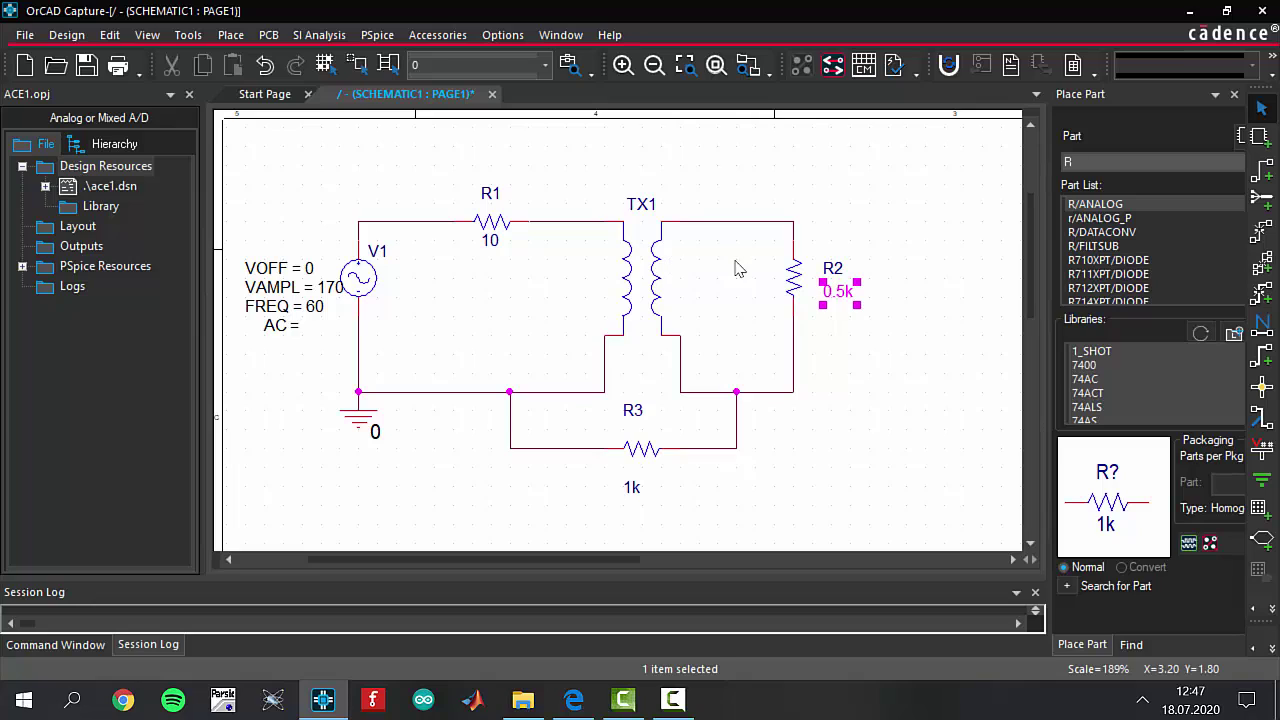
left_click(920, 331)
left_click_drag(940, 385, 752, 255)
left_click(890, 368)
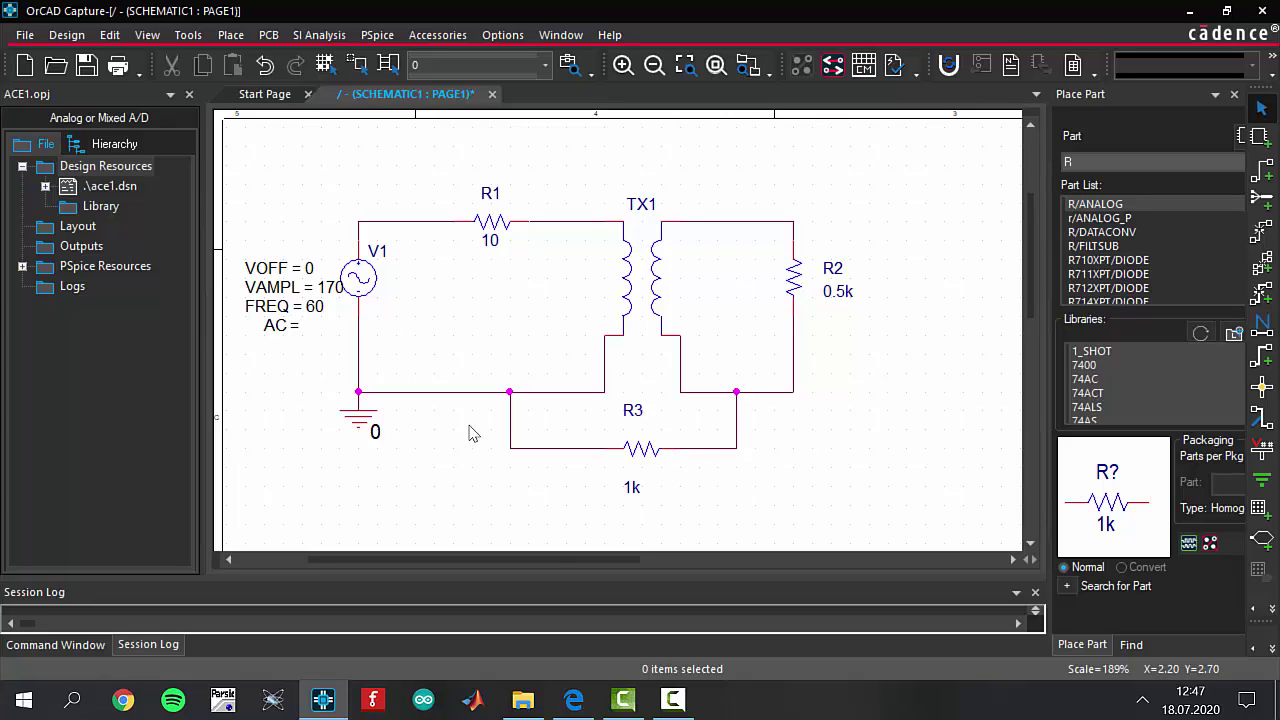
left_click_drag(472, 435, 772, 503)
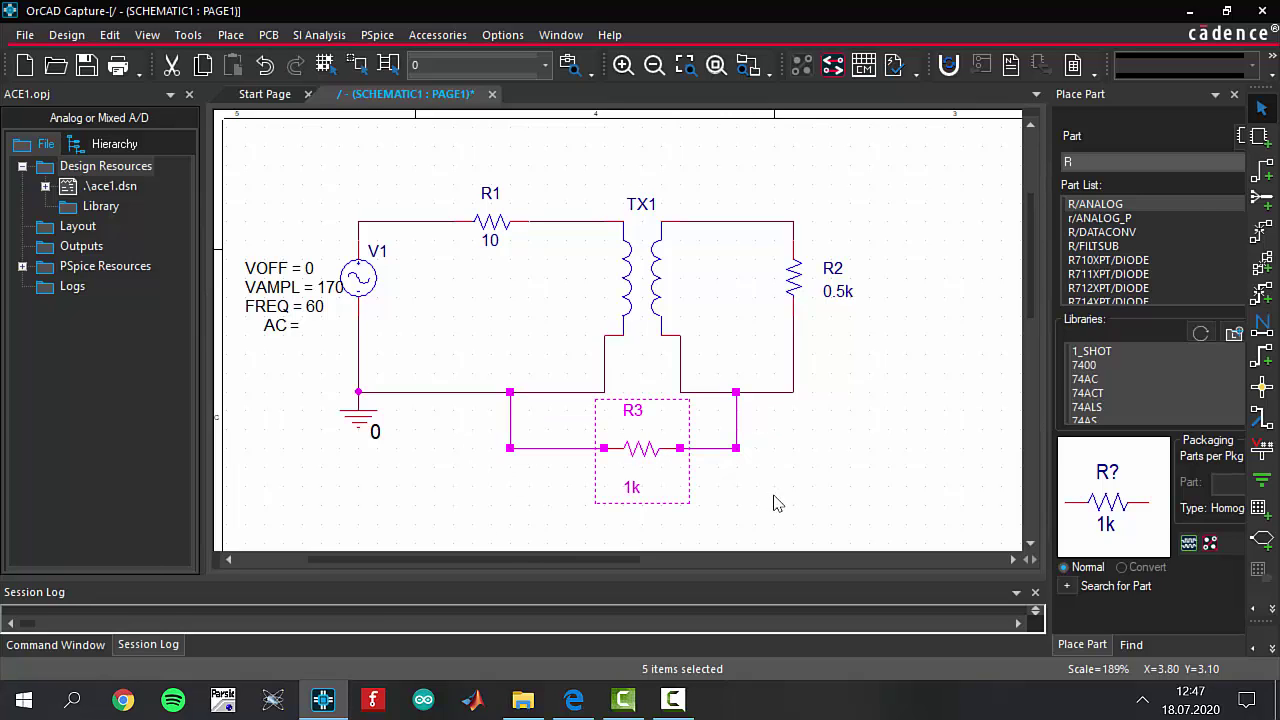
left_click(774, 505)
Set resistor R3's value to 10MEG
double_click(632, 487)
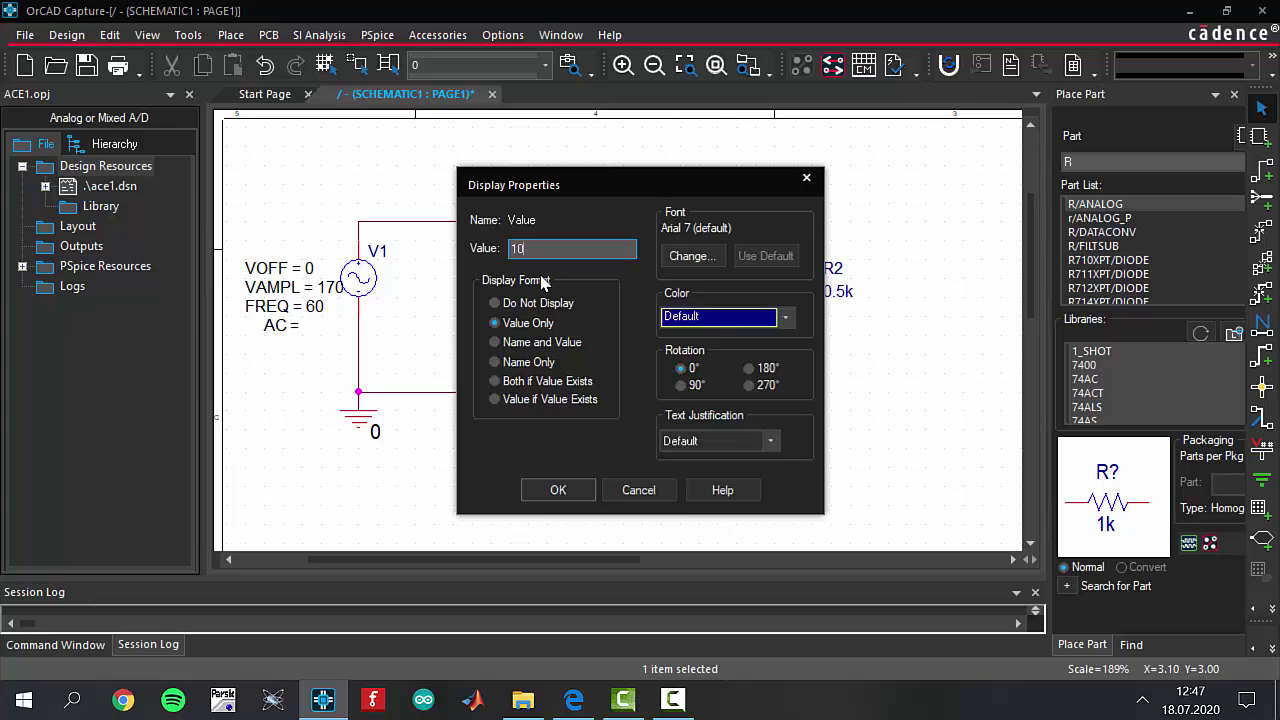
key("Return")
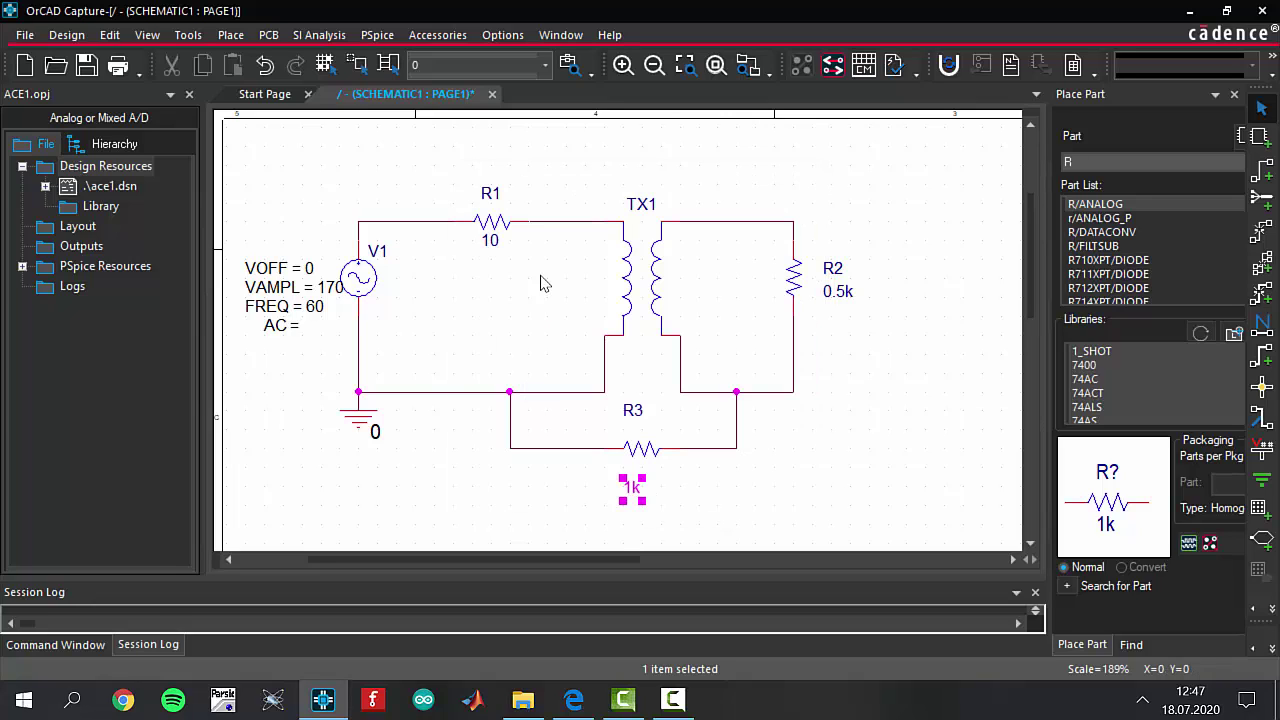
left_click(837, 430)
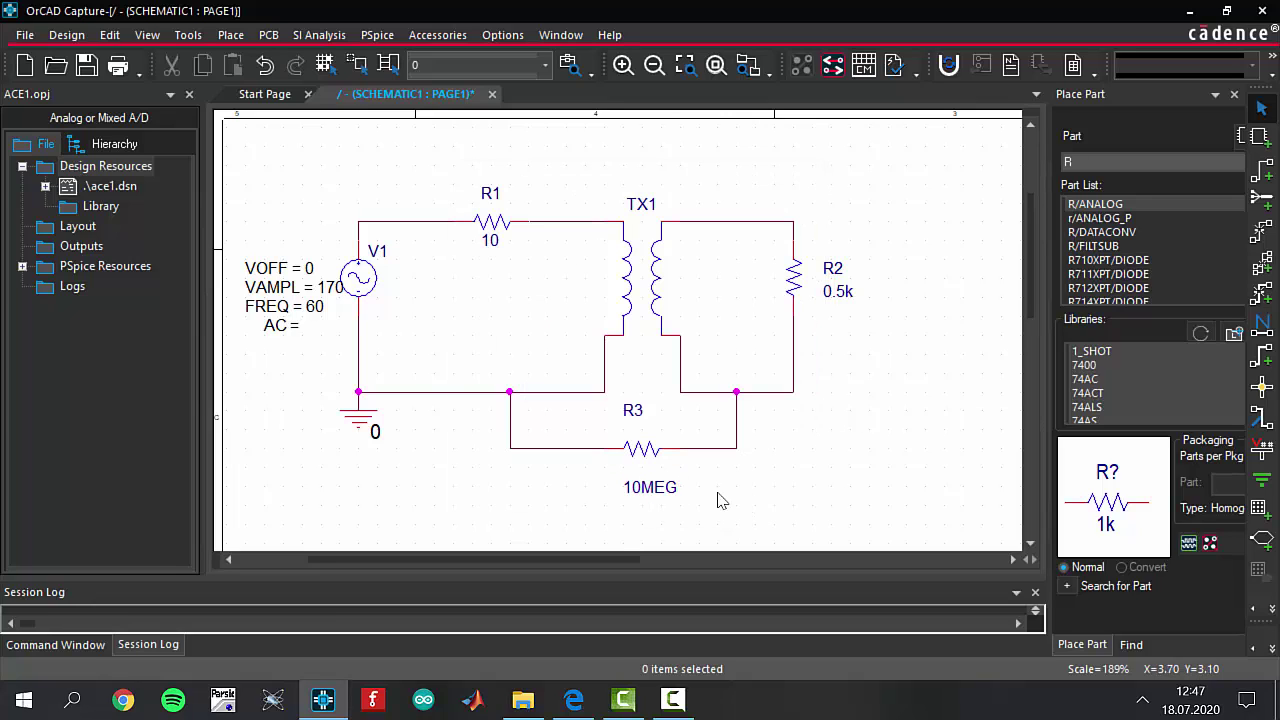
left_click_drag(567, 412, 724, 528)
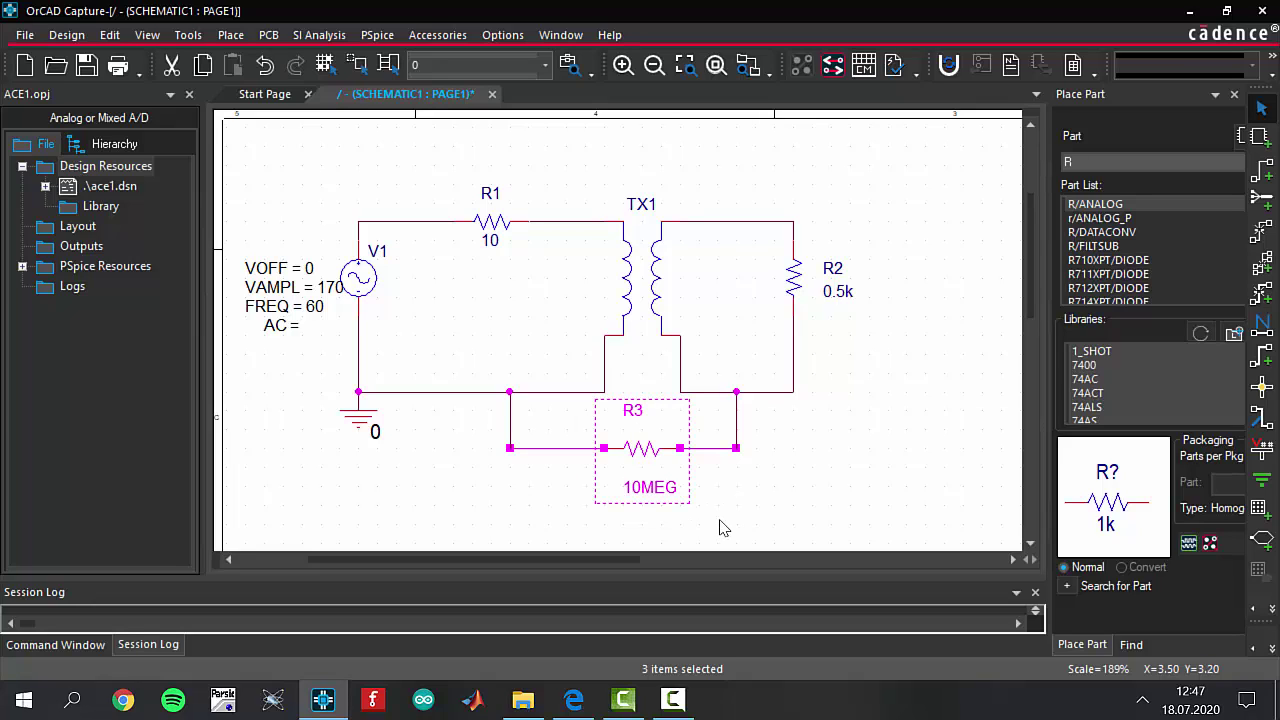
left_click(850, 500)
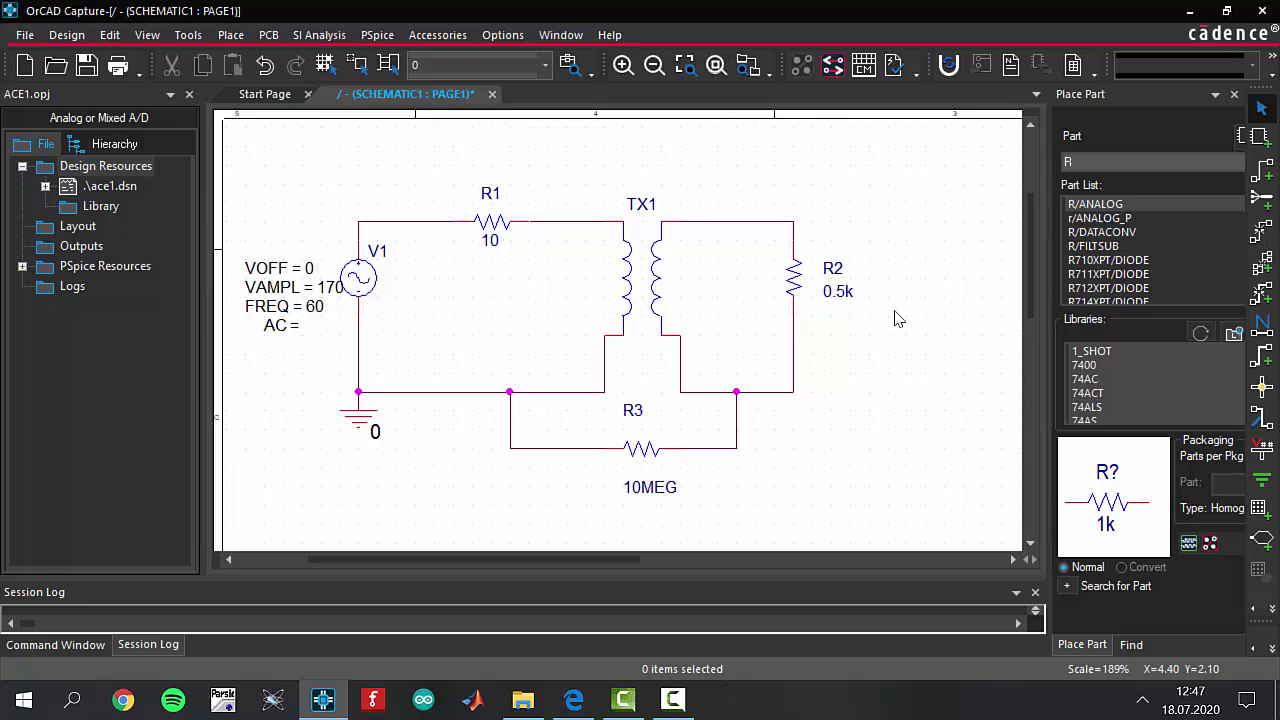
Place net alias IN on the wire above V1 and OUT above R2
key("n")
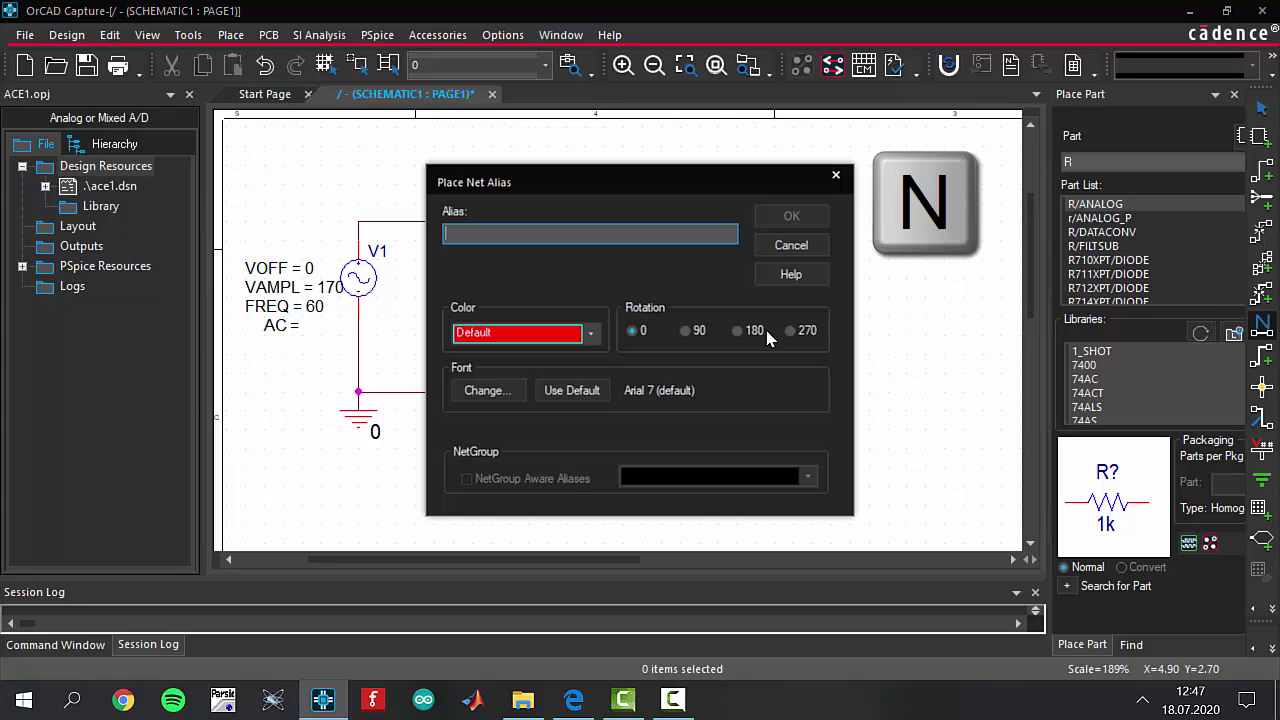
type("IN")
key("Return")
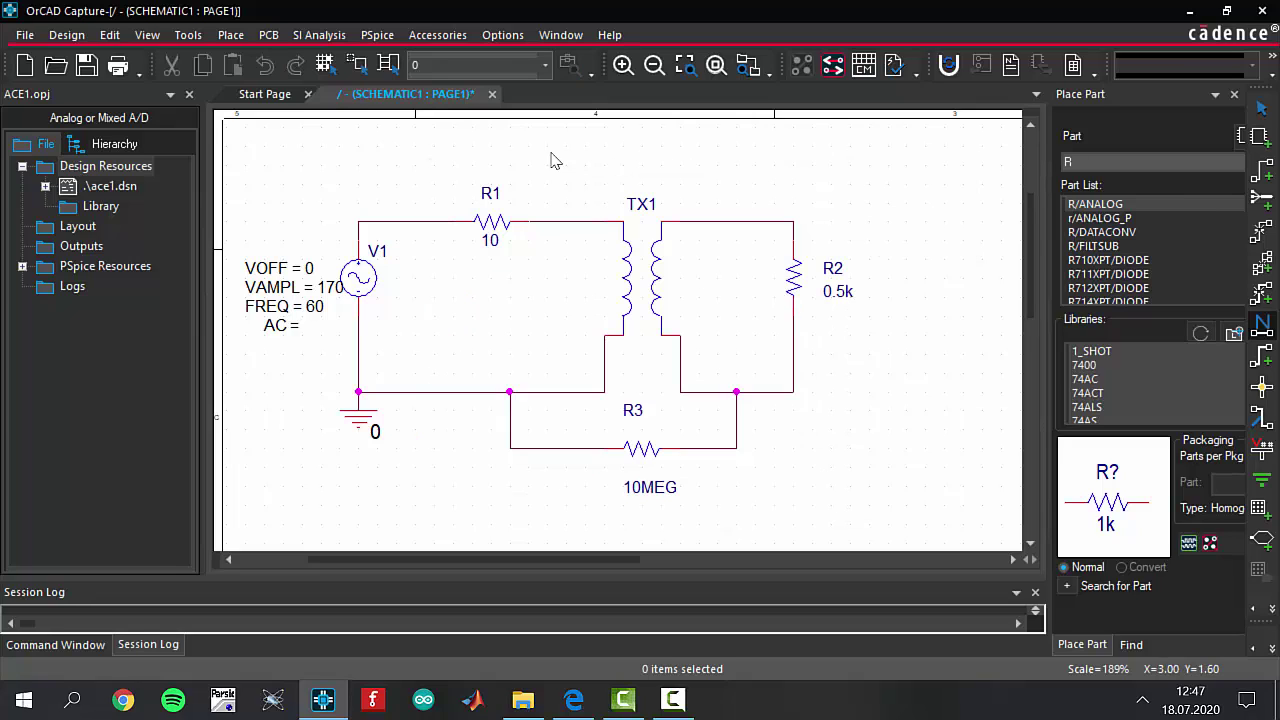
left_click(366, 210)
key("Escape")
left_click(996, 350)
key("n")
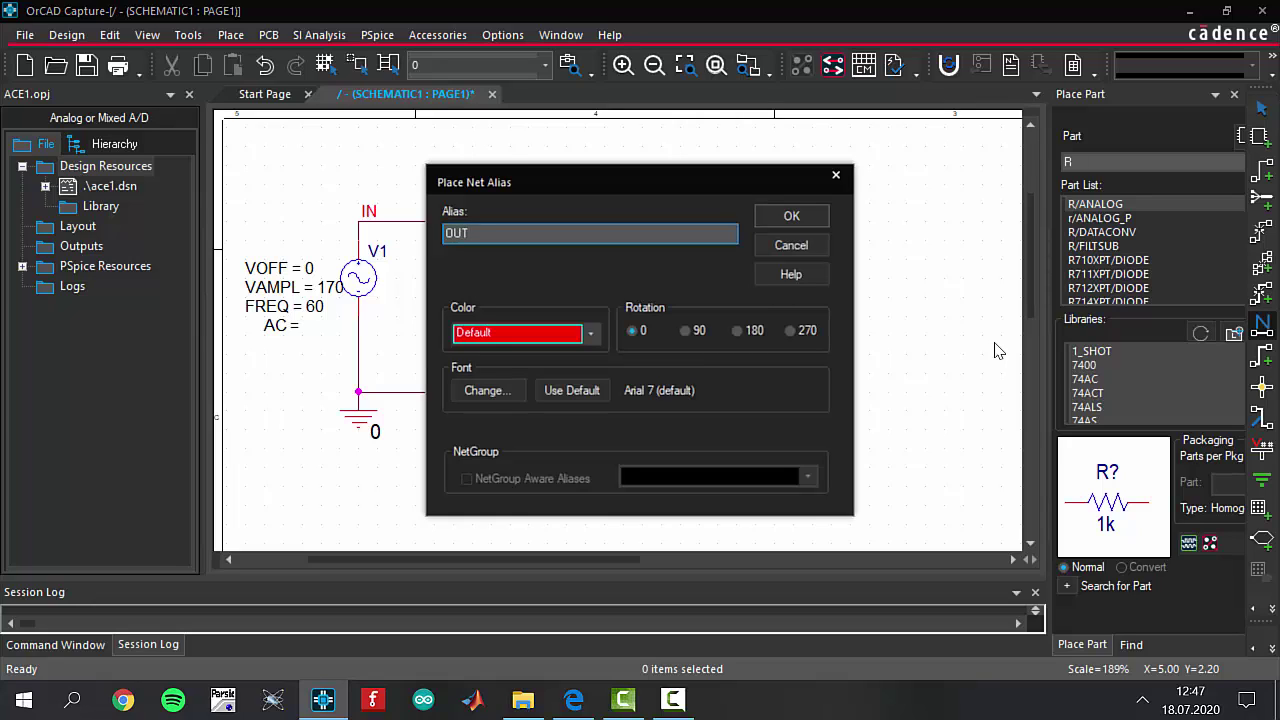
key("Return")
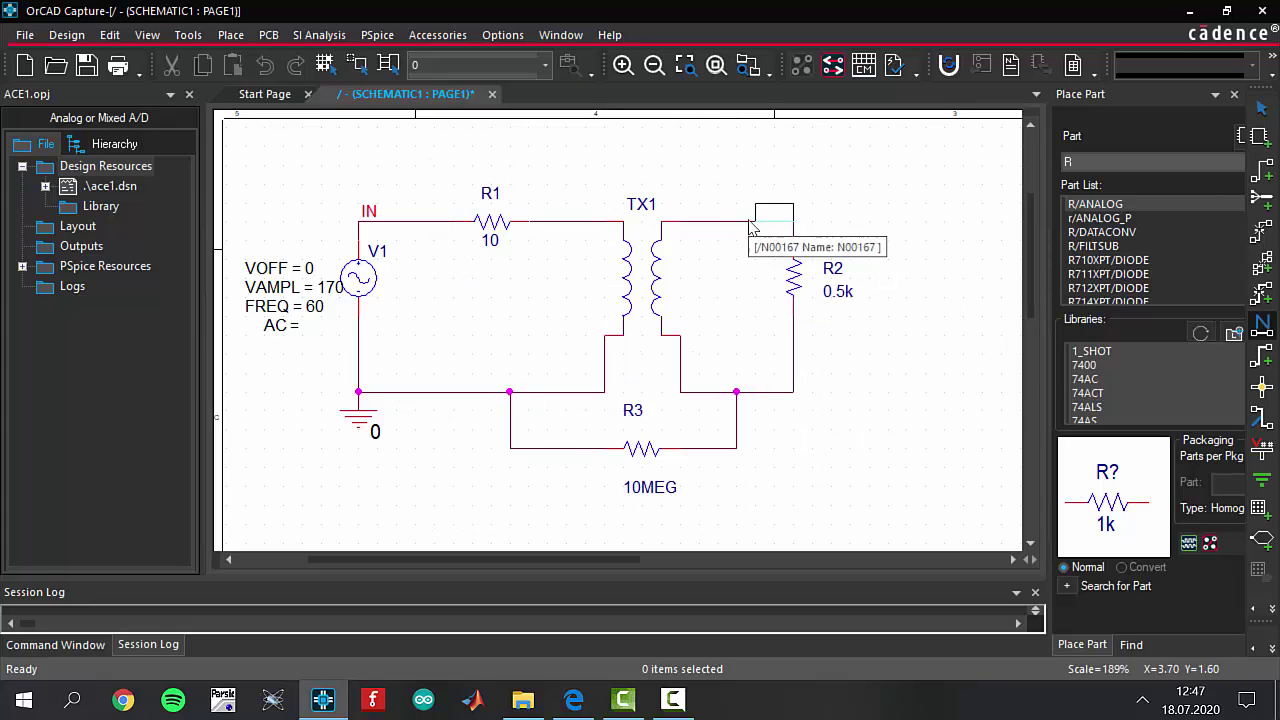
left_click(752, 225)
left_click(880, 398)
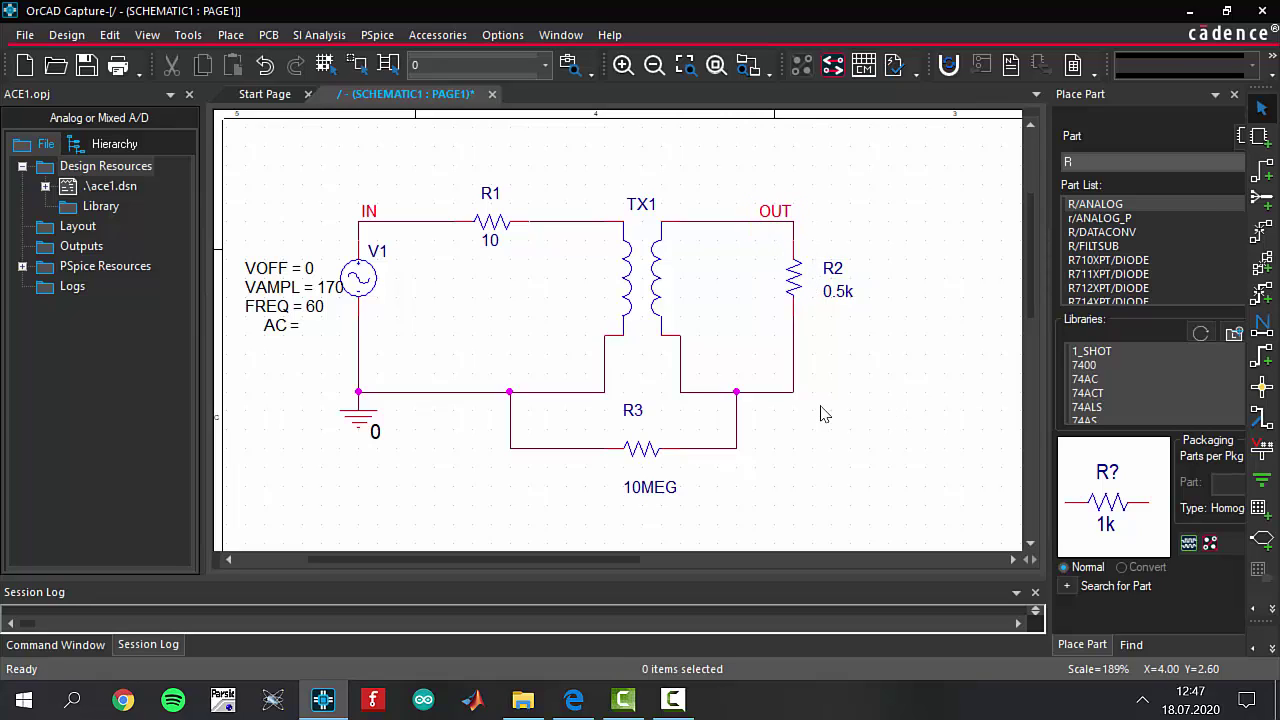
Select transformer TX1 and open it with Edit Part from its context menu
left_click(660, 291)
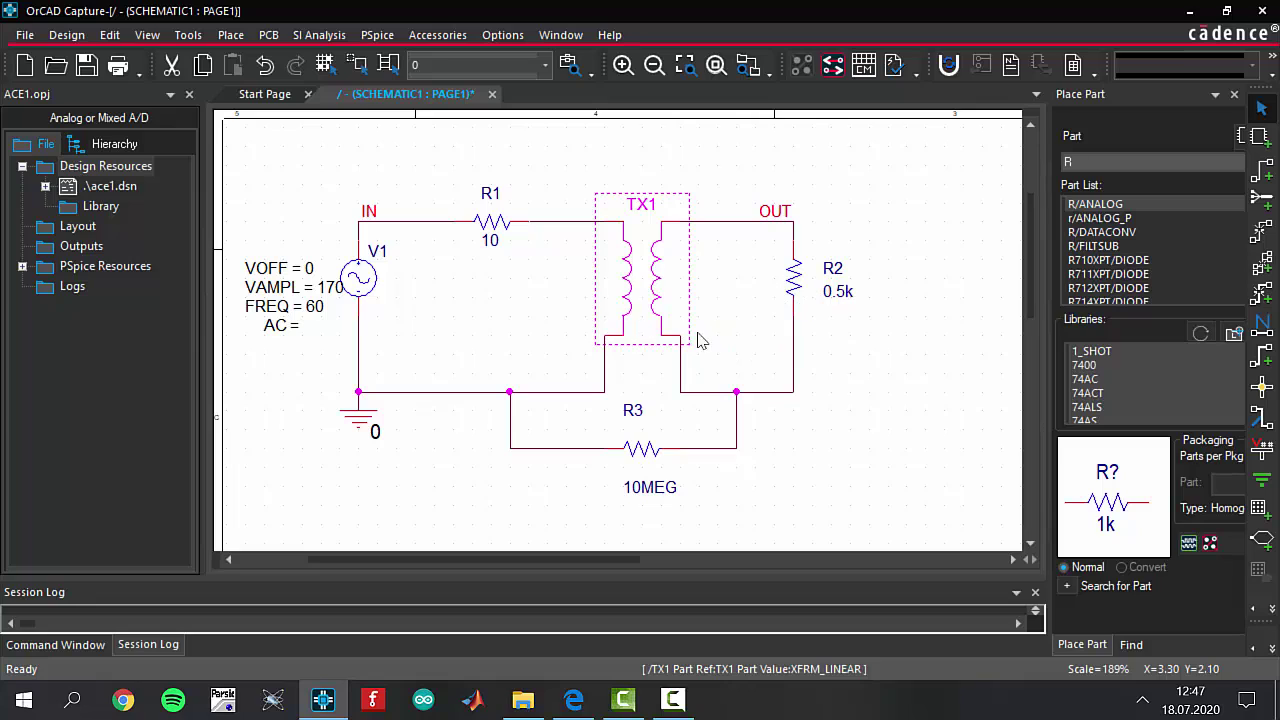
left_click(695, 282)
left_click_drag(560, 257, 703, 295)
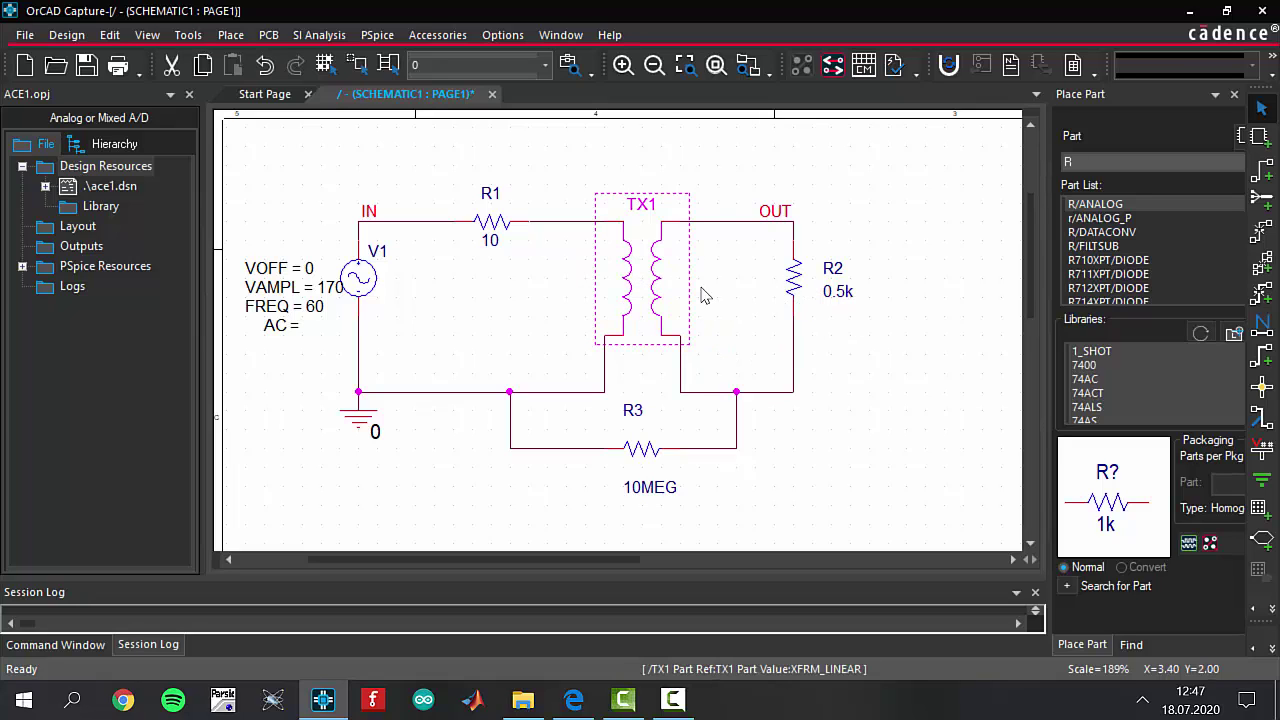
left_click(613, 285)
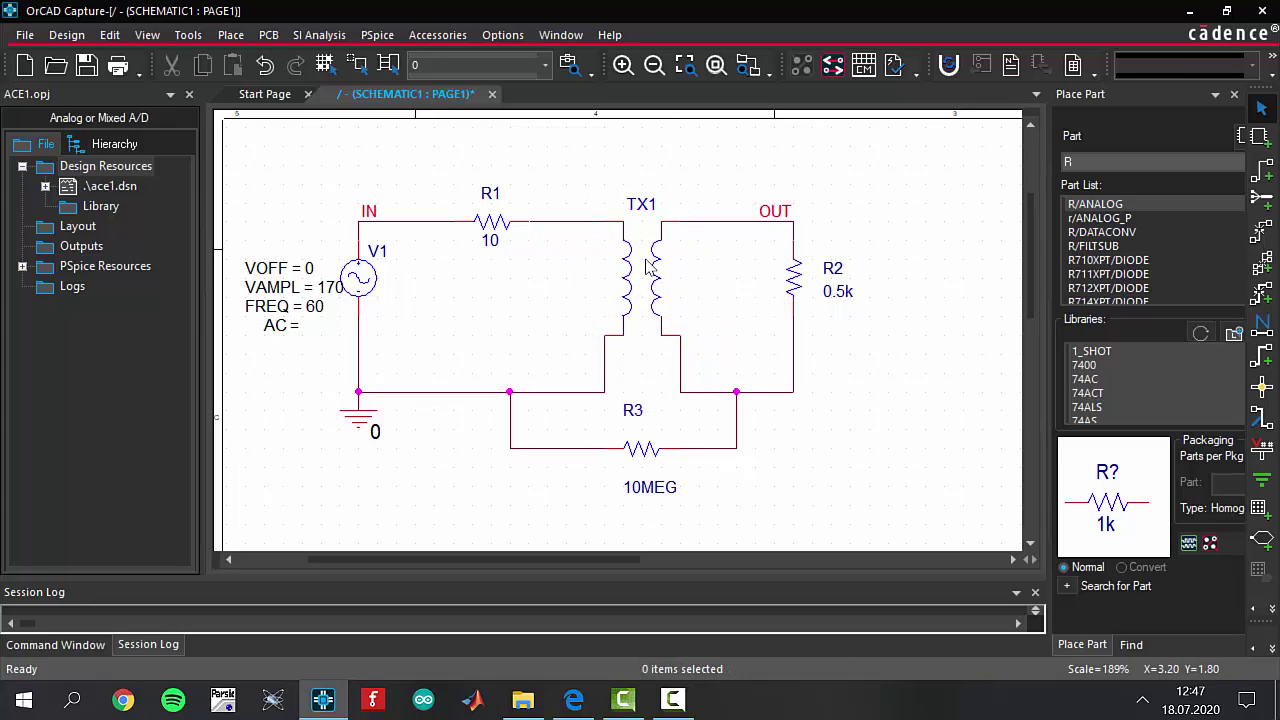
left_click_drag(585, 255, 708, 322)
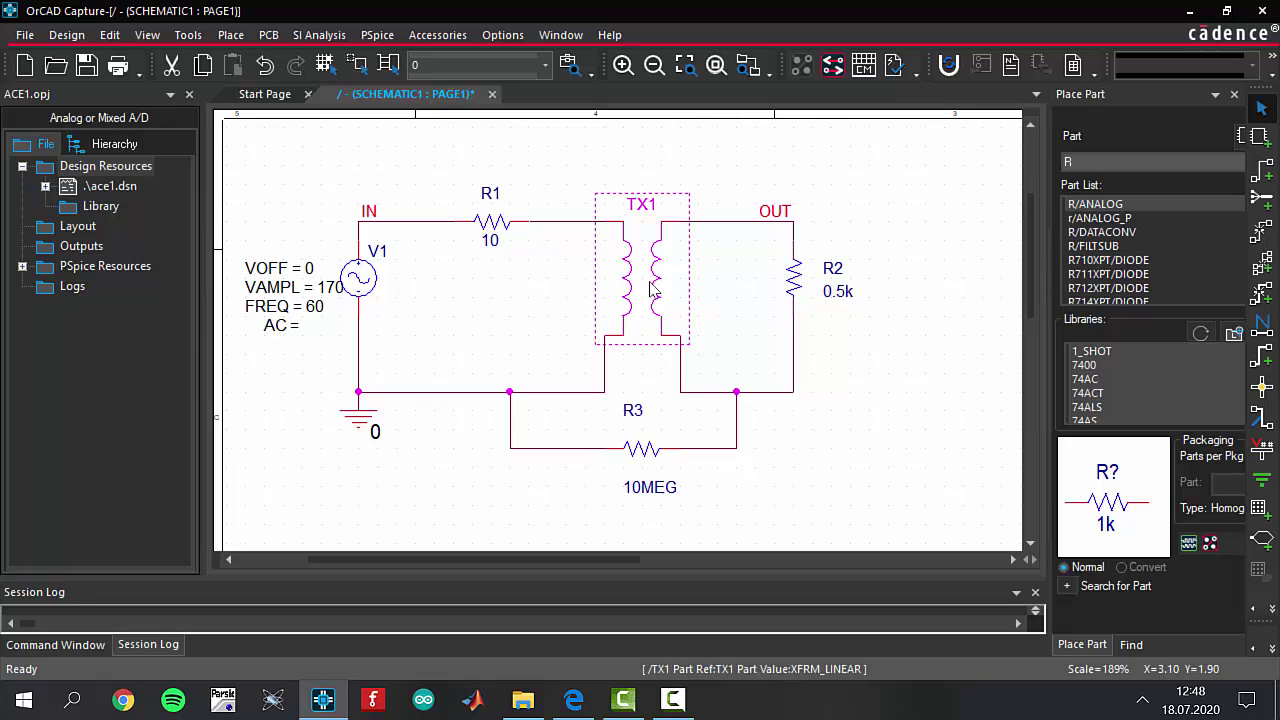
left_click(620, 295)
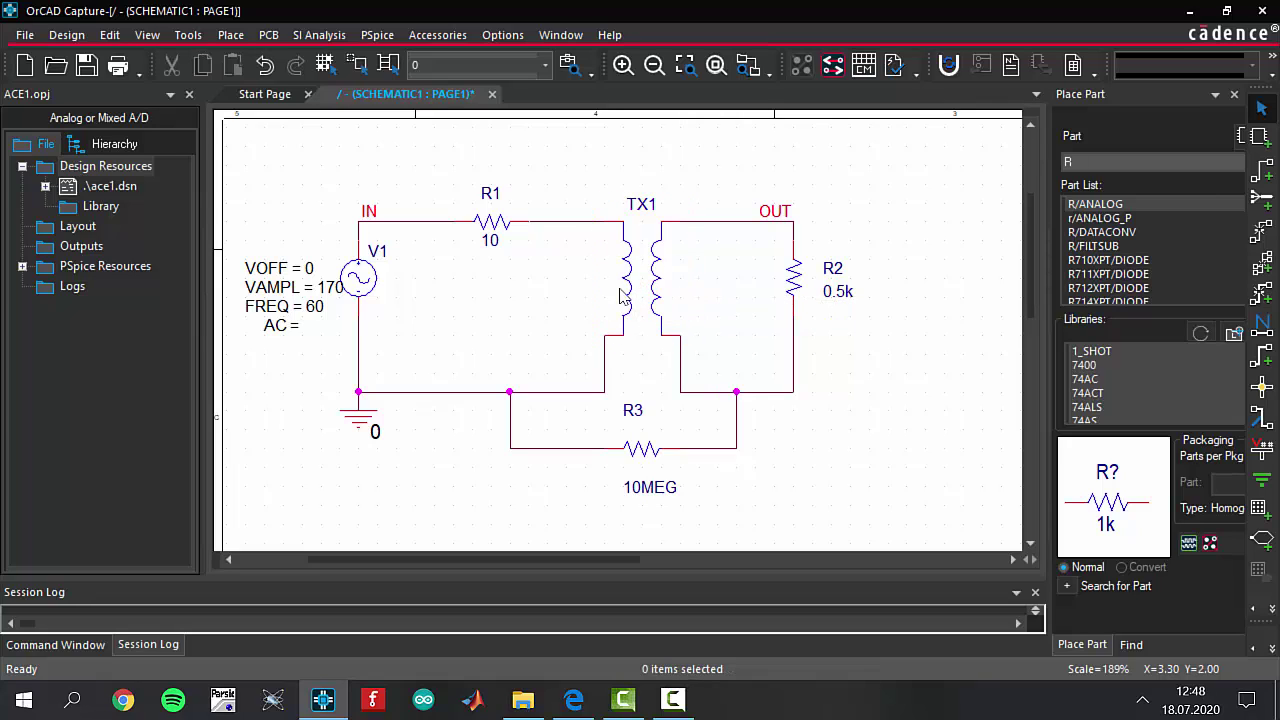
left_click(678, 290)
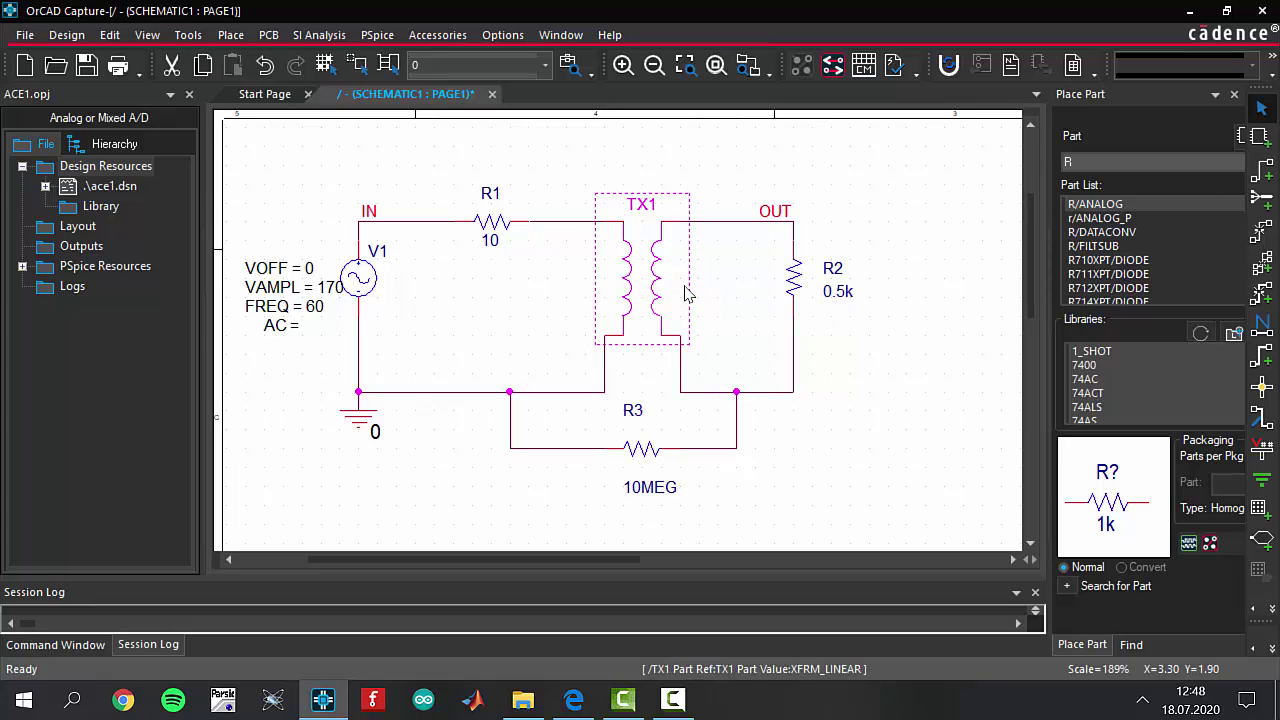
right_click(638, 265)
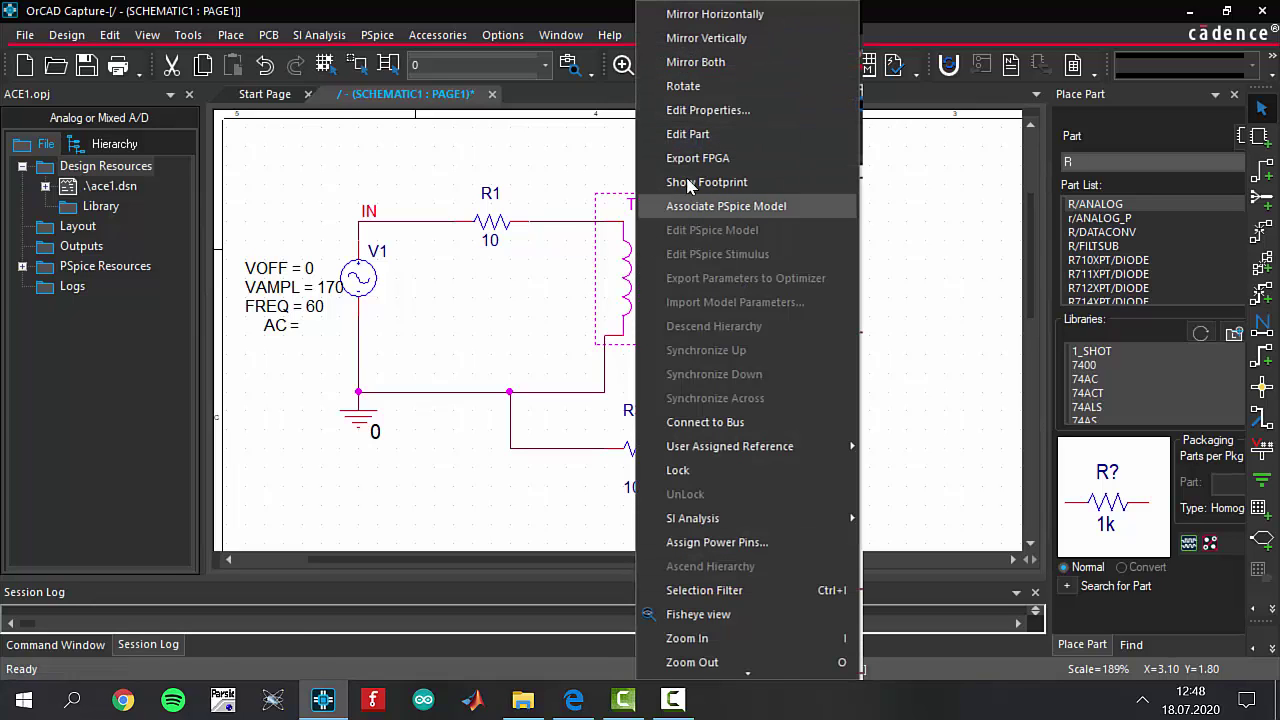
left_click(713, 134)
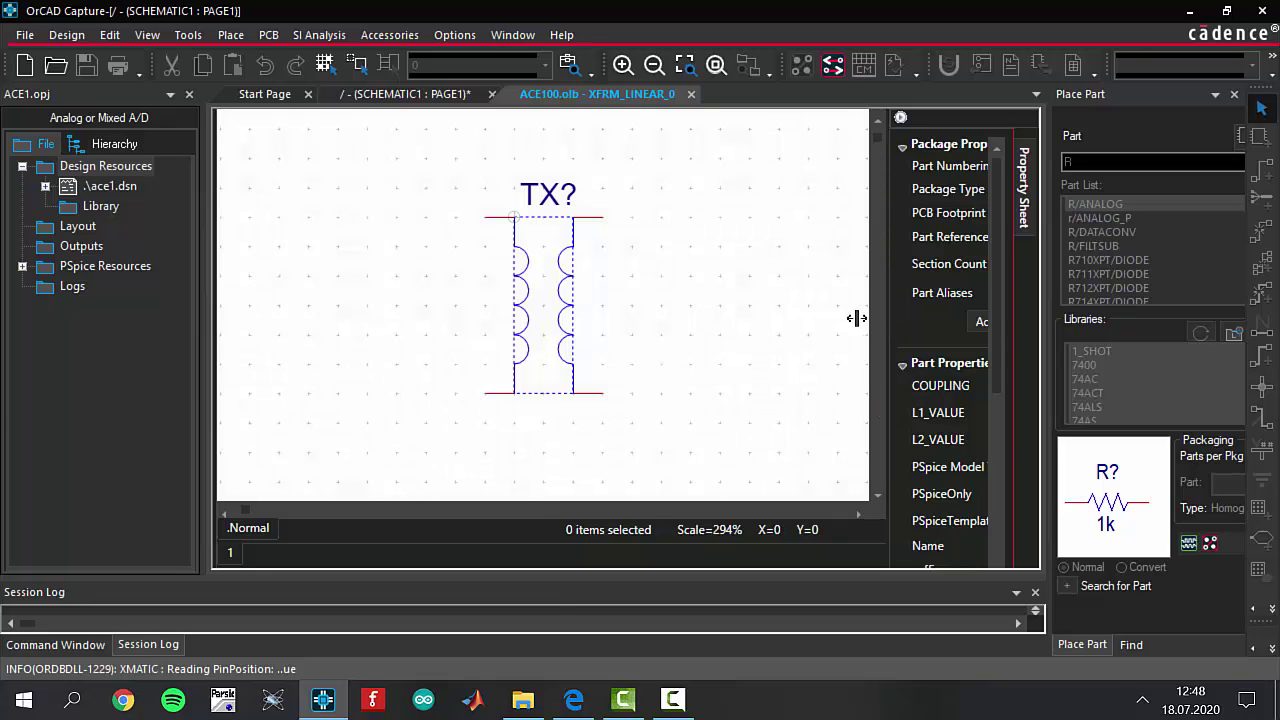
Set L1_VALUE and L2_VALUE to display as Name and Value
left_click_drag(884, 328, 632, 332)
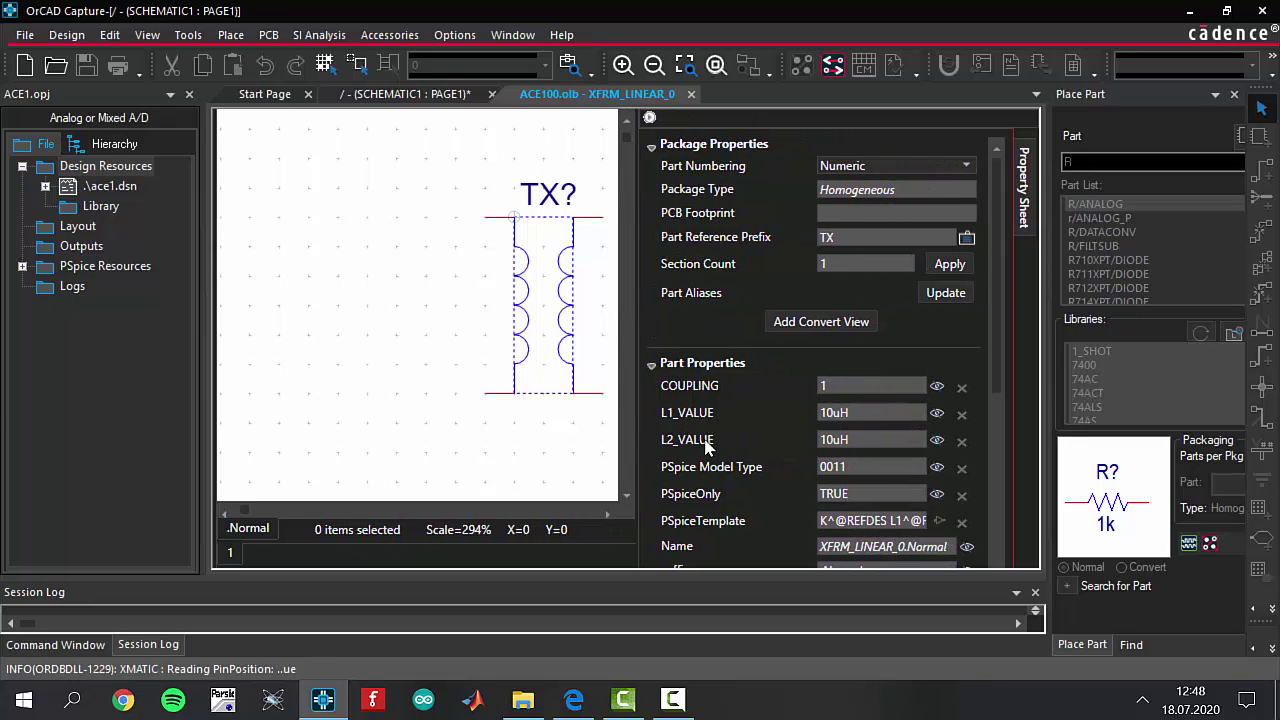
left_click(937, 413)
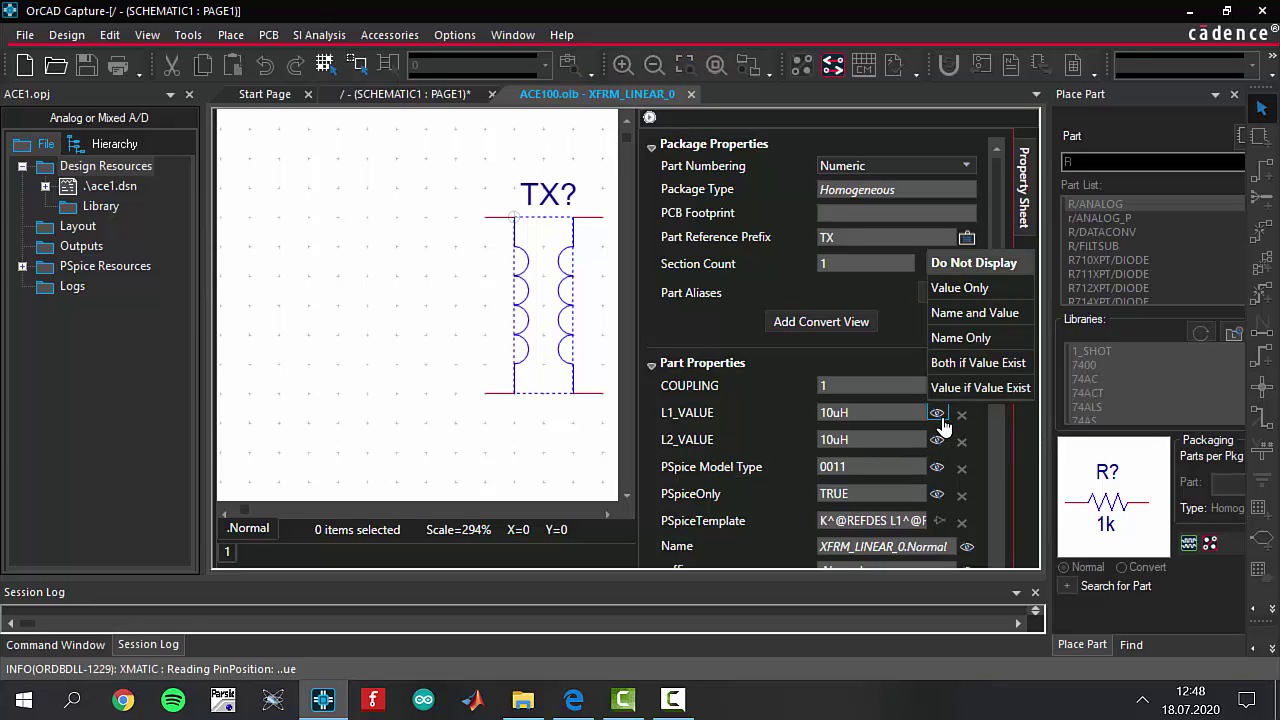
left_click(965, 316)
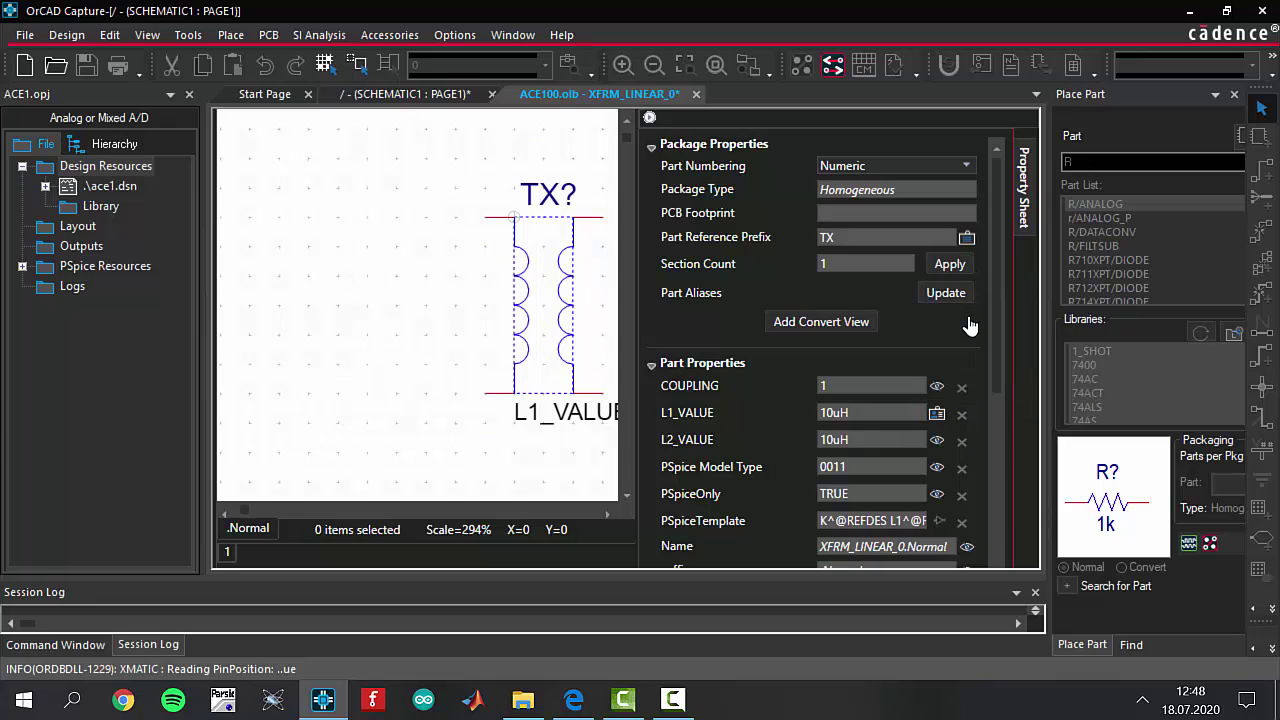
left_click(937, 440)
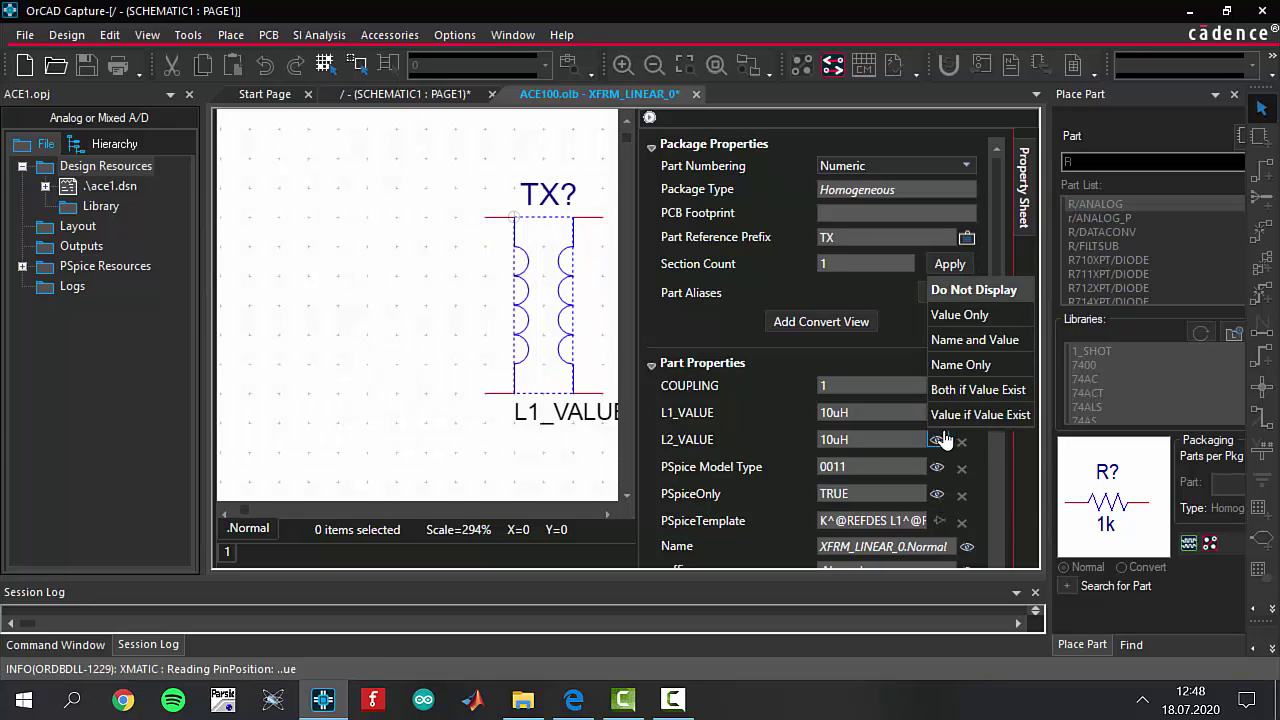
left_click(969, 343)
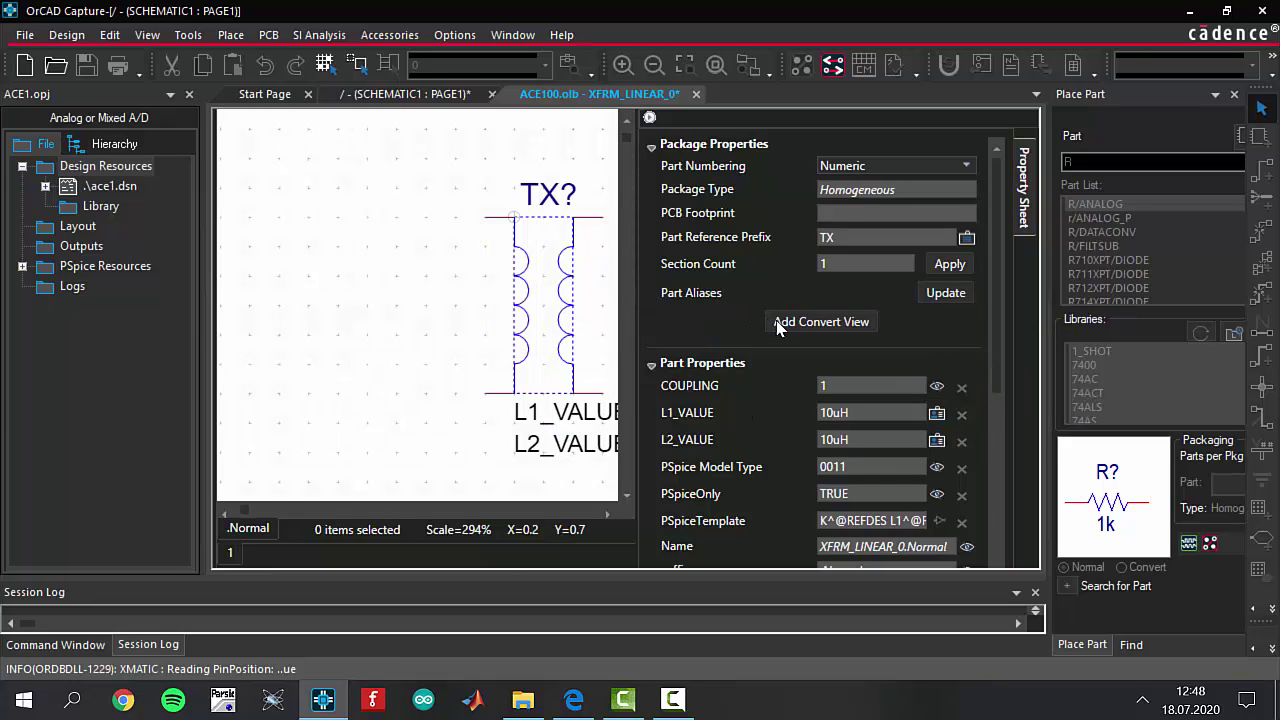
Reposition the L1_VALUE and L2_VALUE labels beside the coils and widen the property columns
left_click_drag(638, 327, 779, 327)
left_click_drag(603, 416, 430, 325)
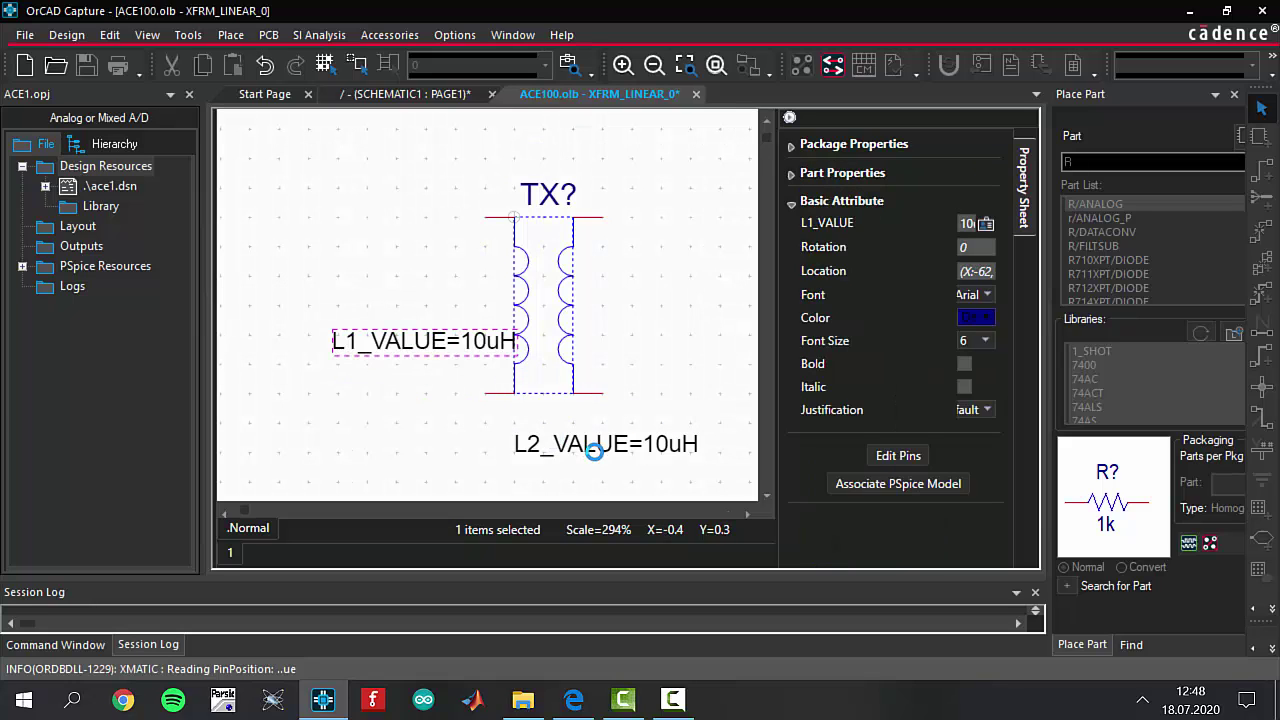
left_click_drag(560, 443, 605, 335)
left_click_drag(430, 338, 416, 320)
left_click_drag(775, 344, 726, 356)
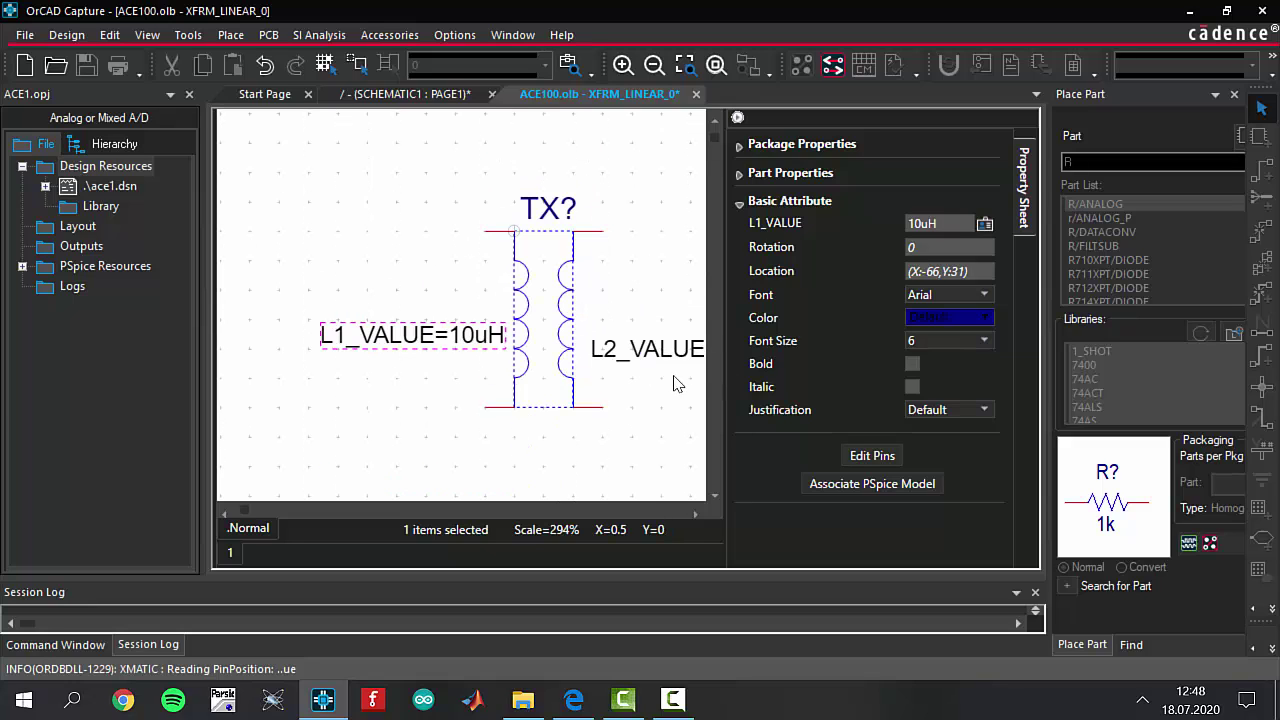
left_click_drag(682, 350, 648, 356)
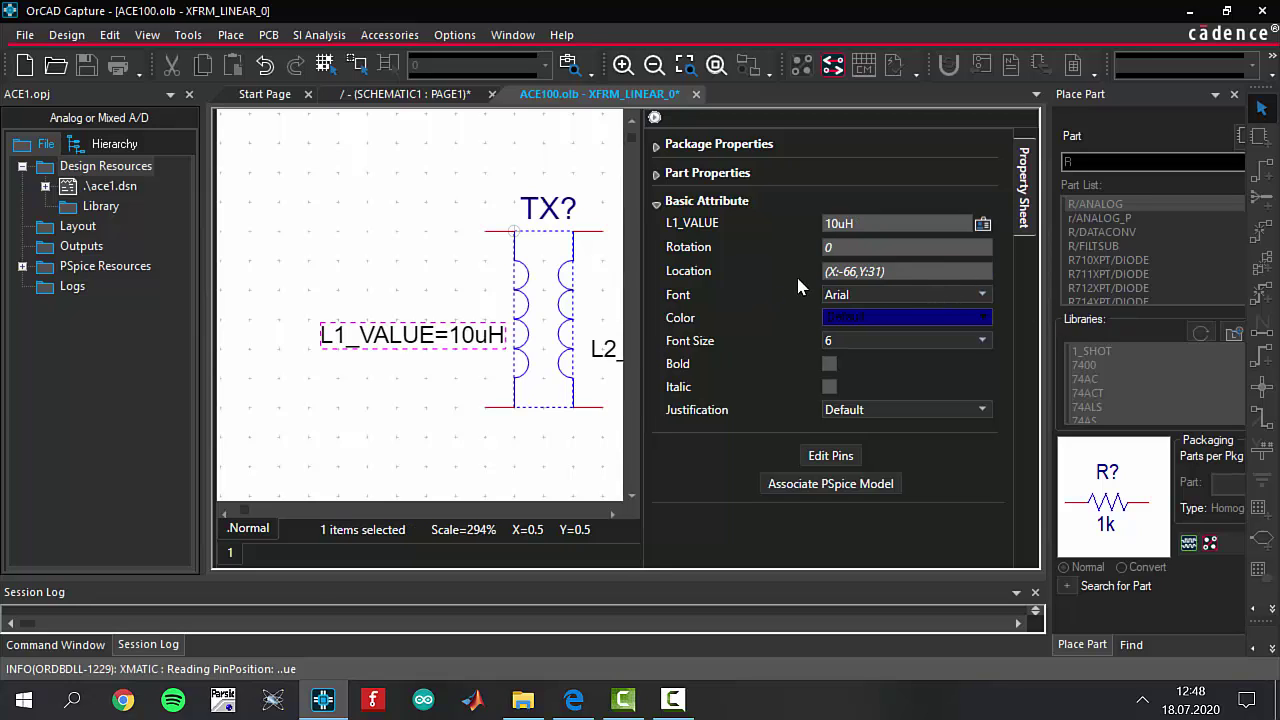
Set the part's COUPLING property to display as Name and Value
left_click(728, 173)
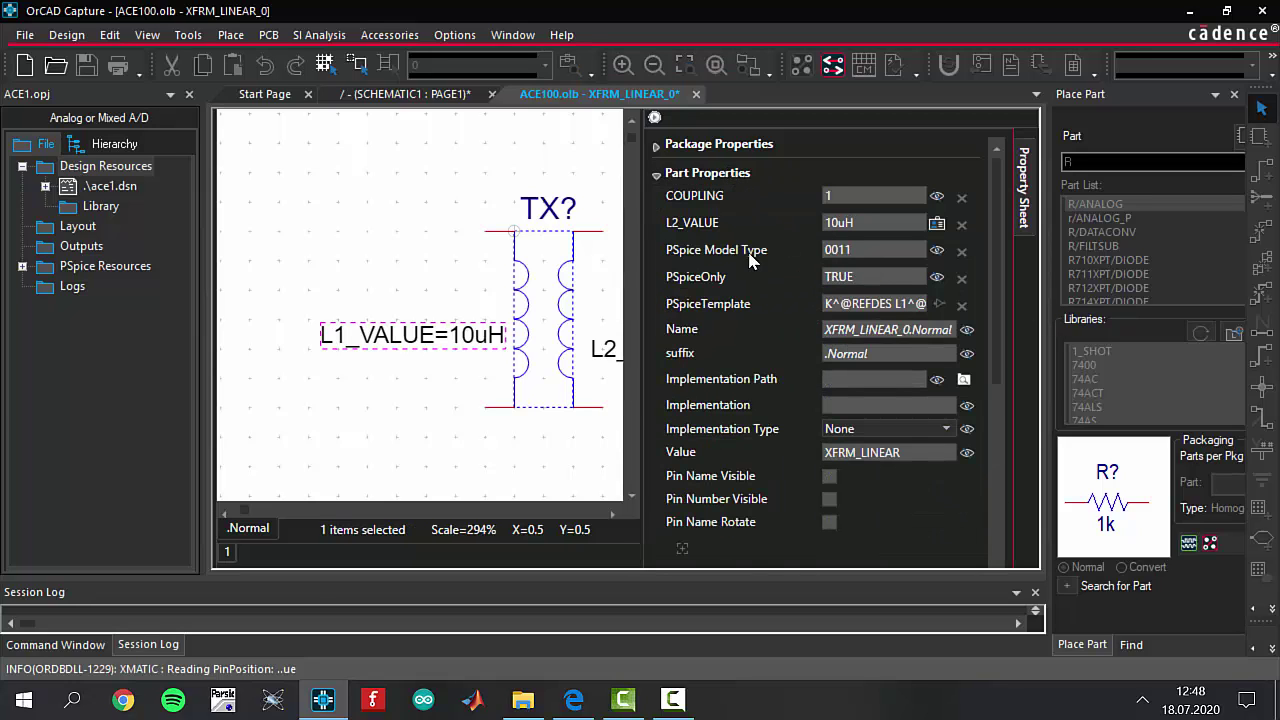
left_click(937, 196)
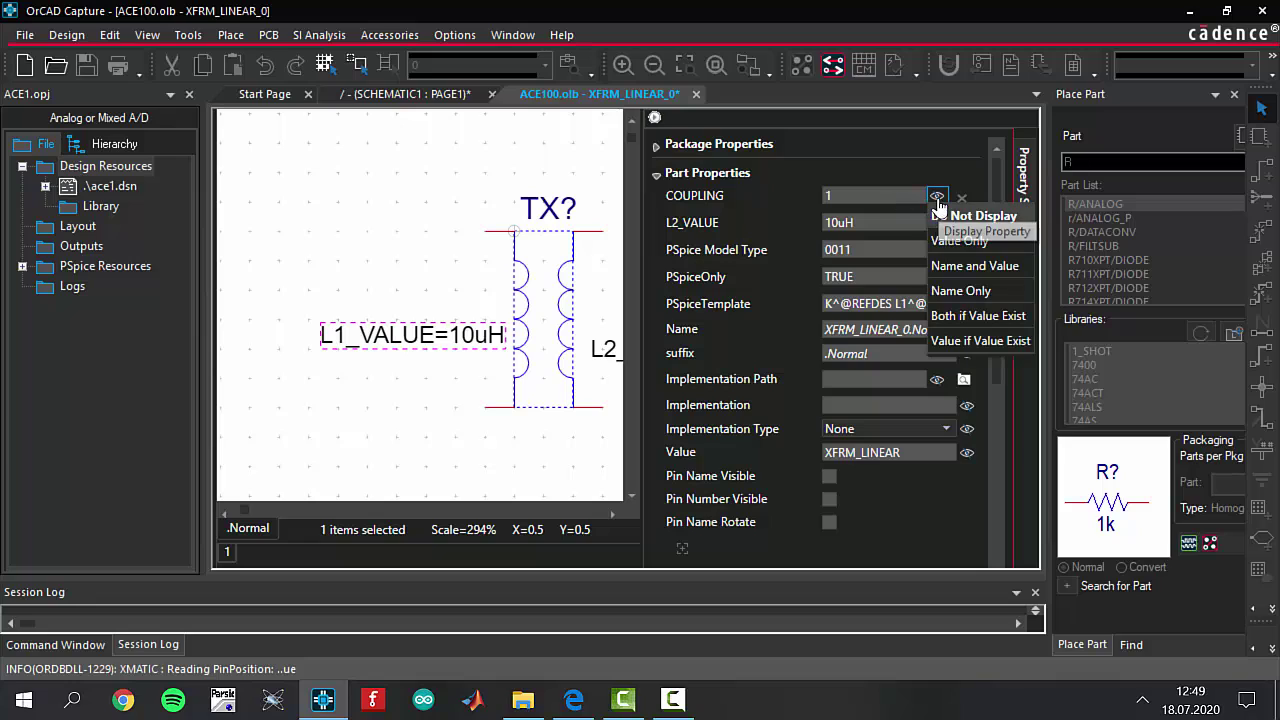
left_click(975, 266)
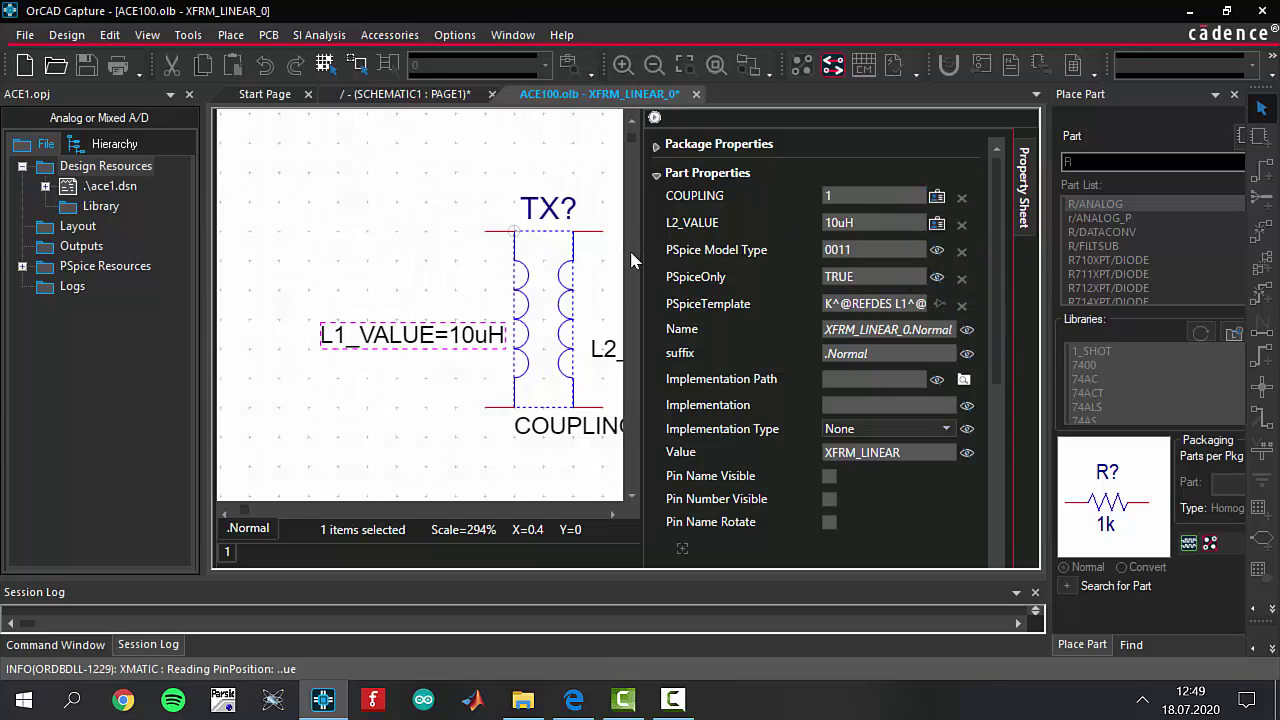
scroll(637, 280, "down", 5)
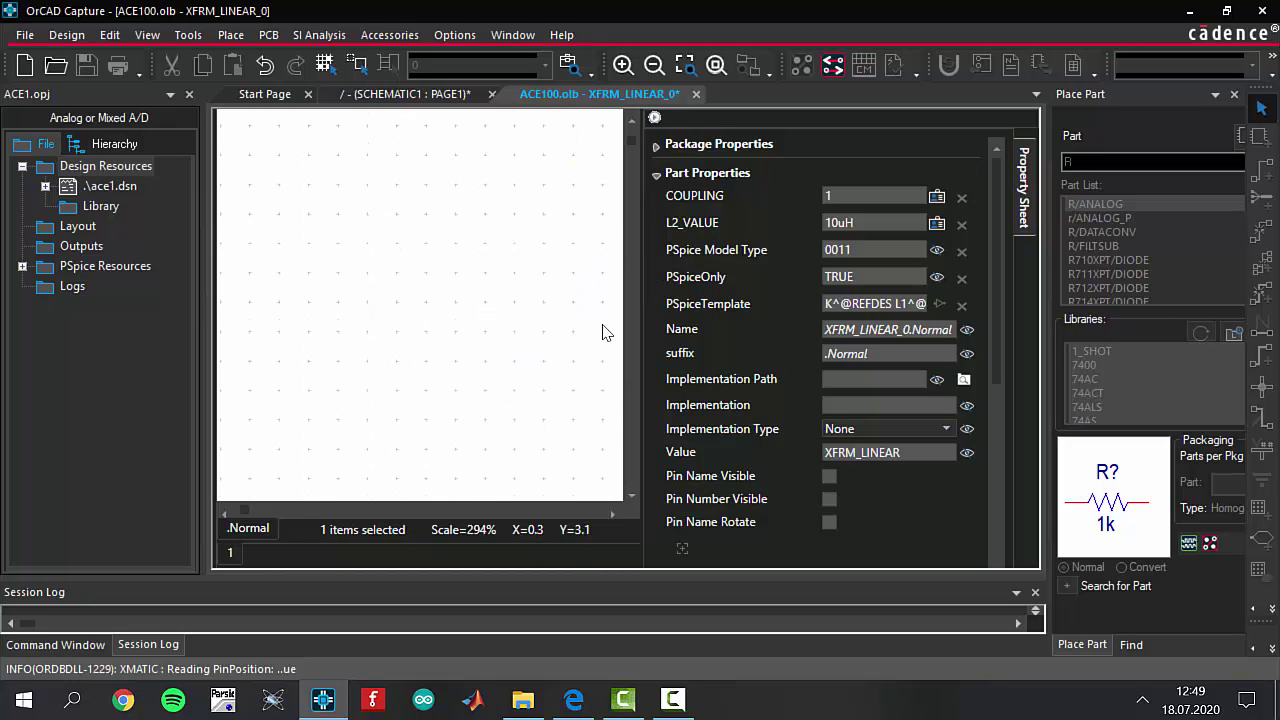
scroll(603, 332, "up", 6)
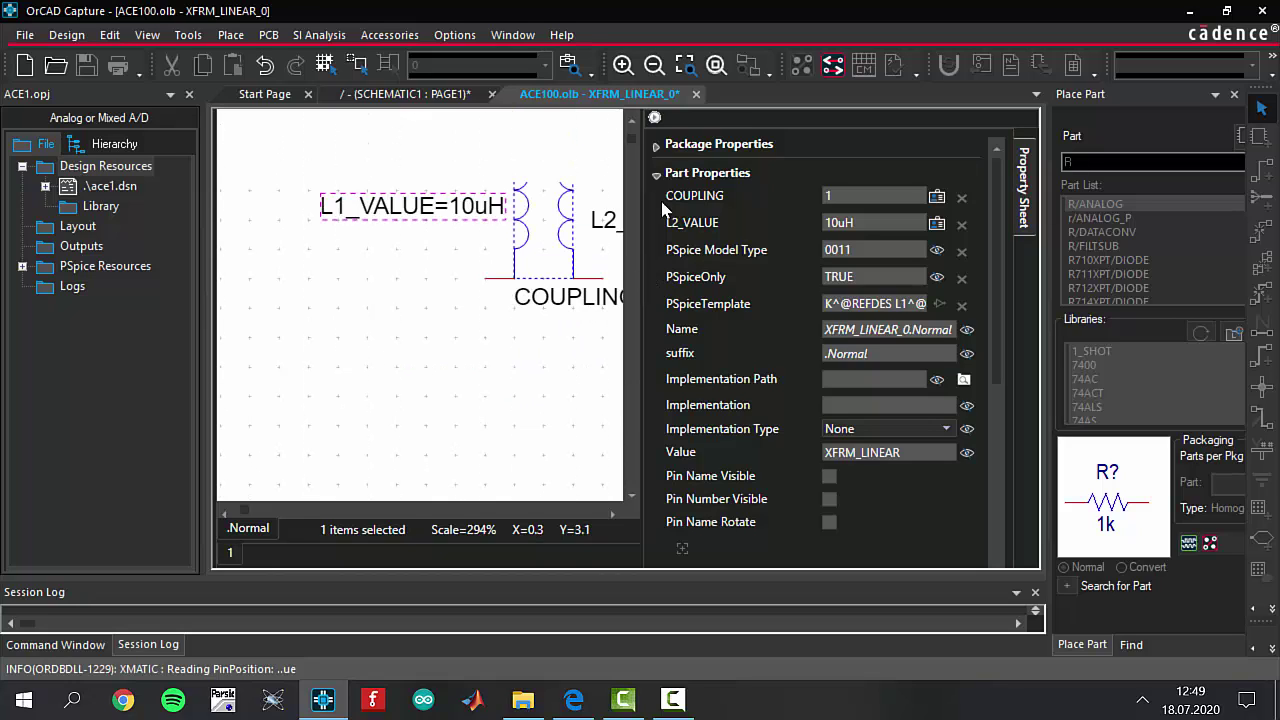
Close the part editor, choose Update All, and confirm the save and undo-history prompts
left_click(698, 94)
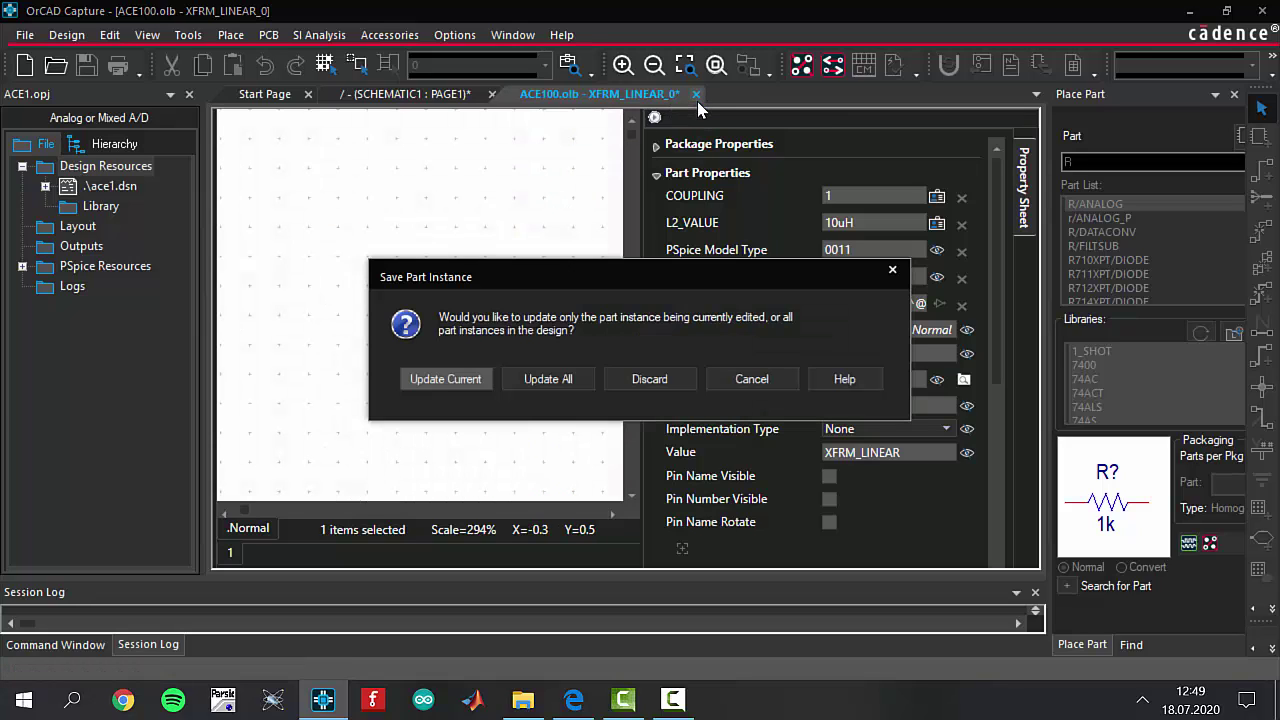
left_click(566, 382)
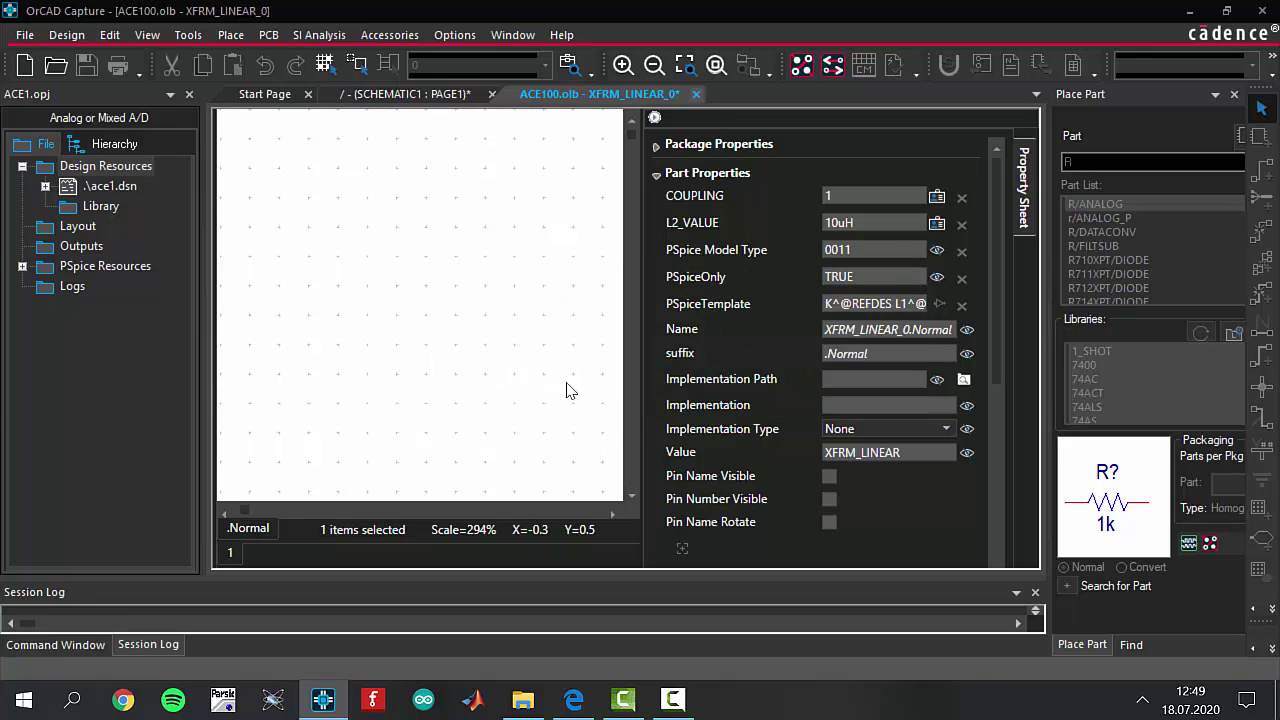
left_click(640, 389)
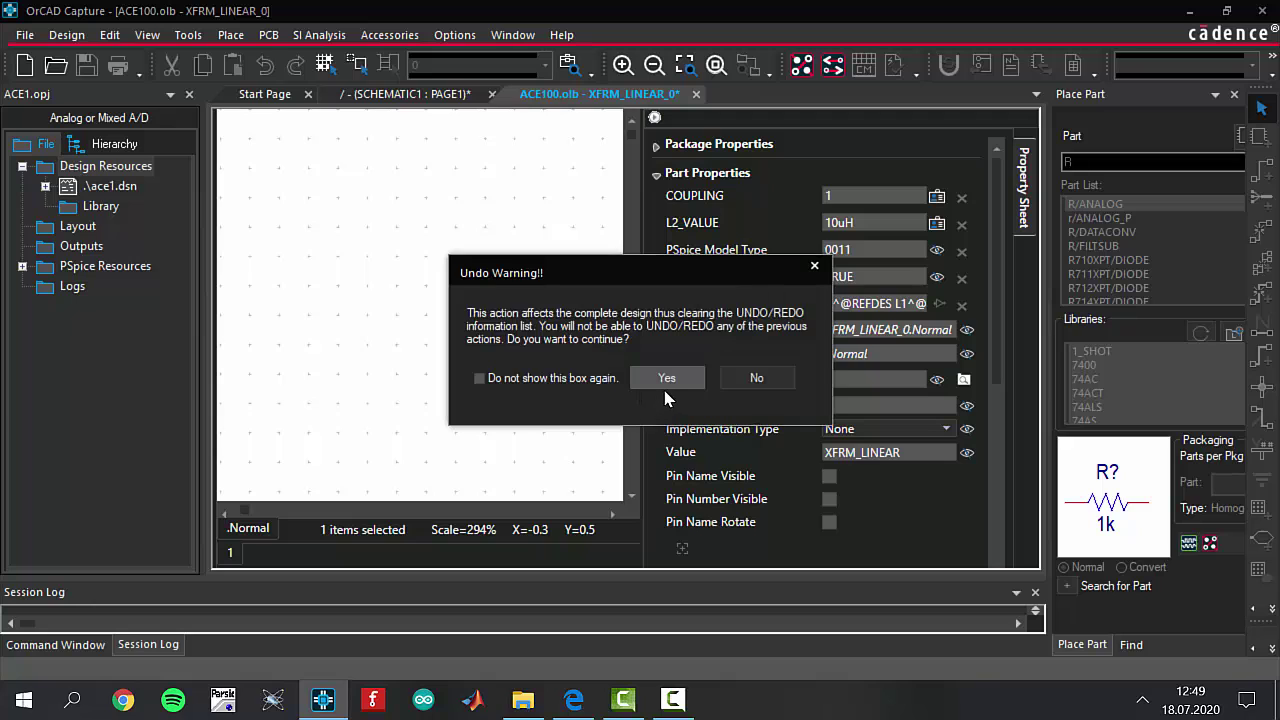
left_click(667, 379)
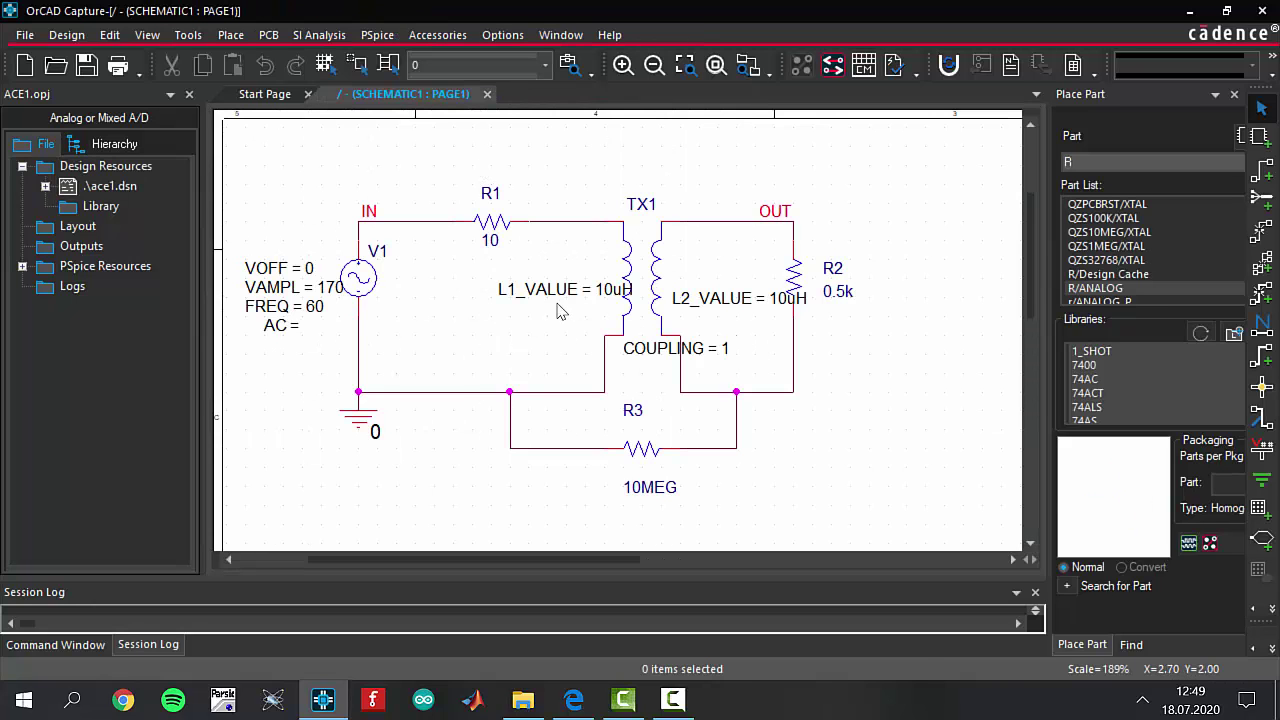
Drag TX1's COUPLING = 1 label slightly lower so it sits just below the coils
left_click(681, 362)
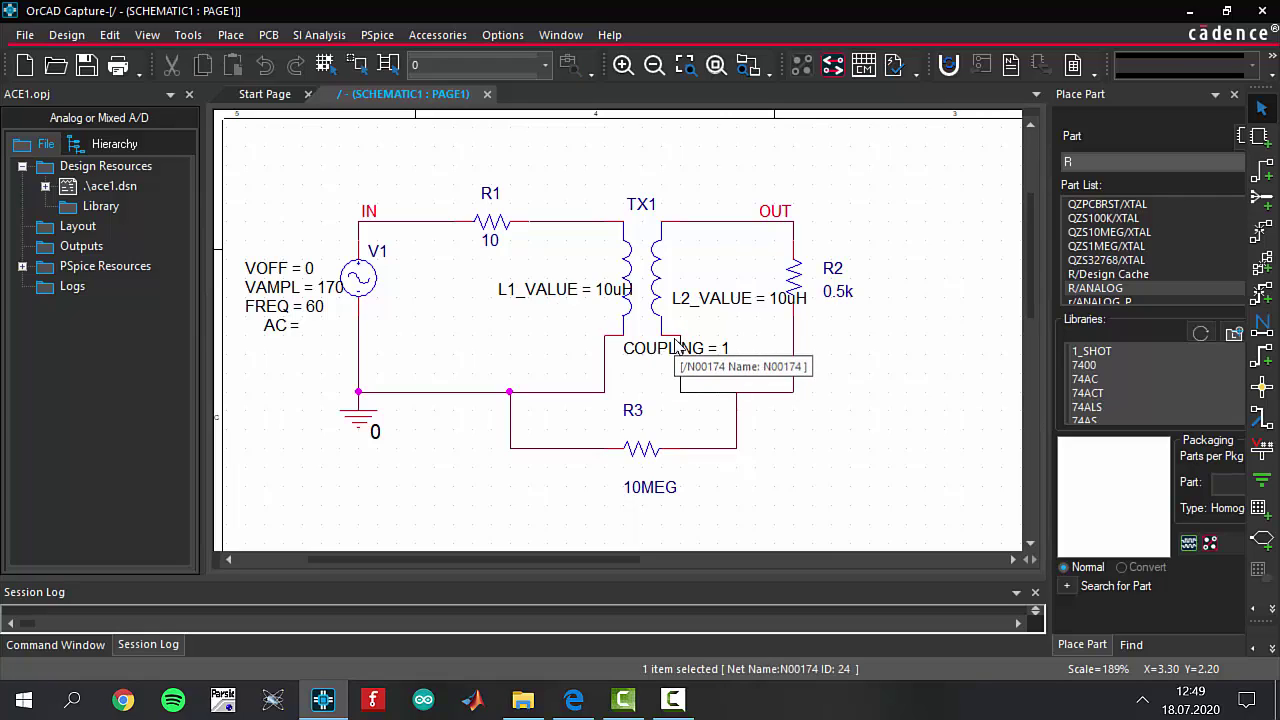
left_click(703, 366)
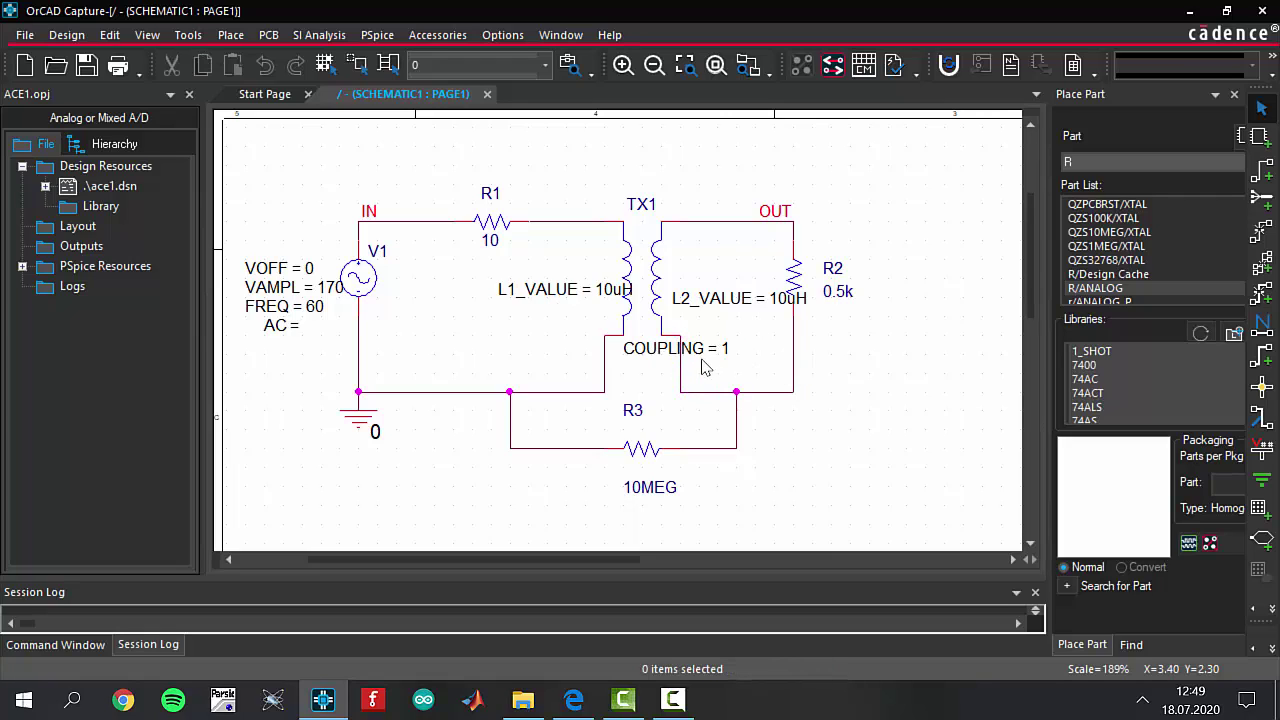
left_click(652, 356)
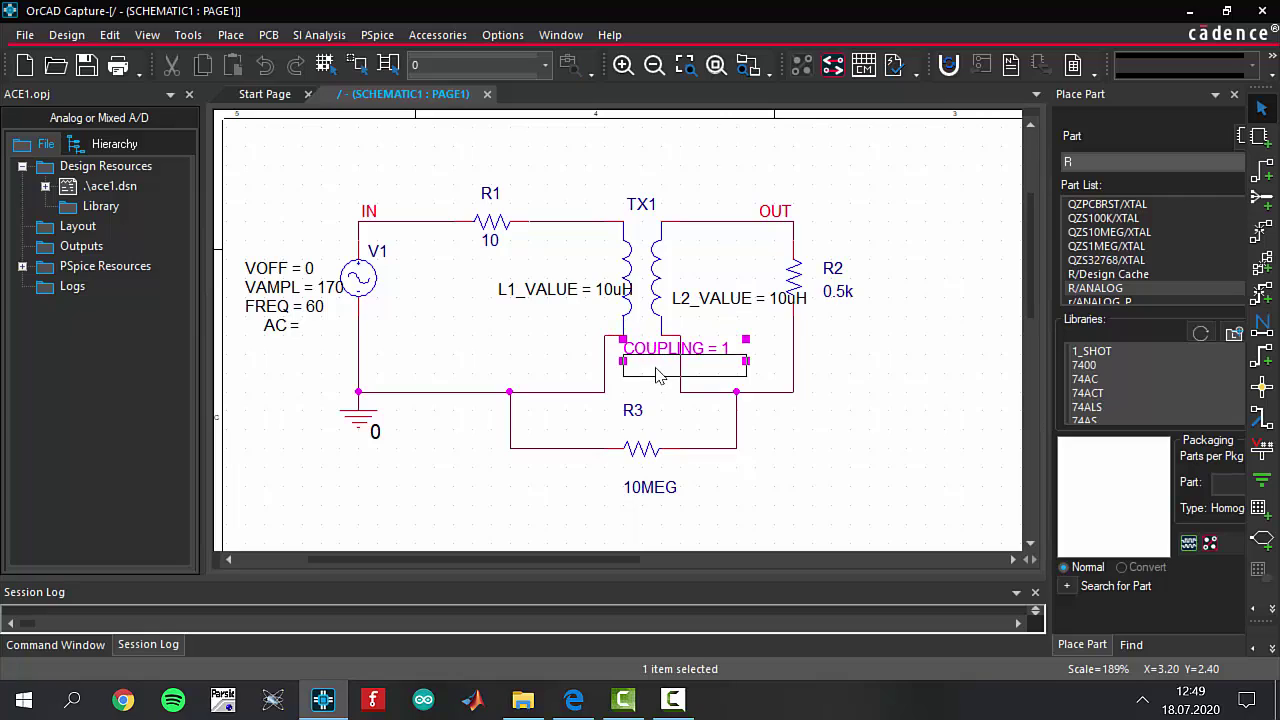
left_click_drag(657, 374, 658, 389)
left_click(755, 332)
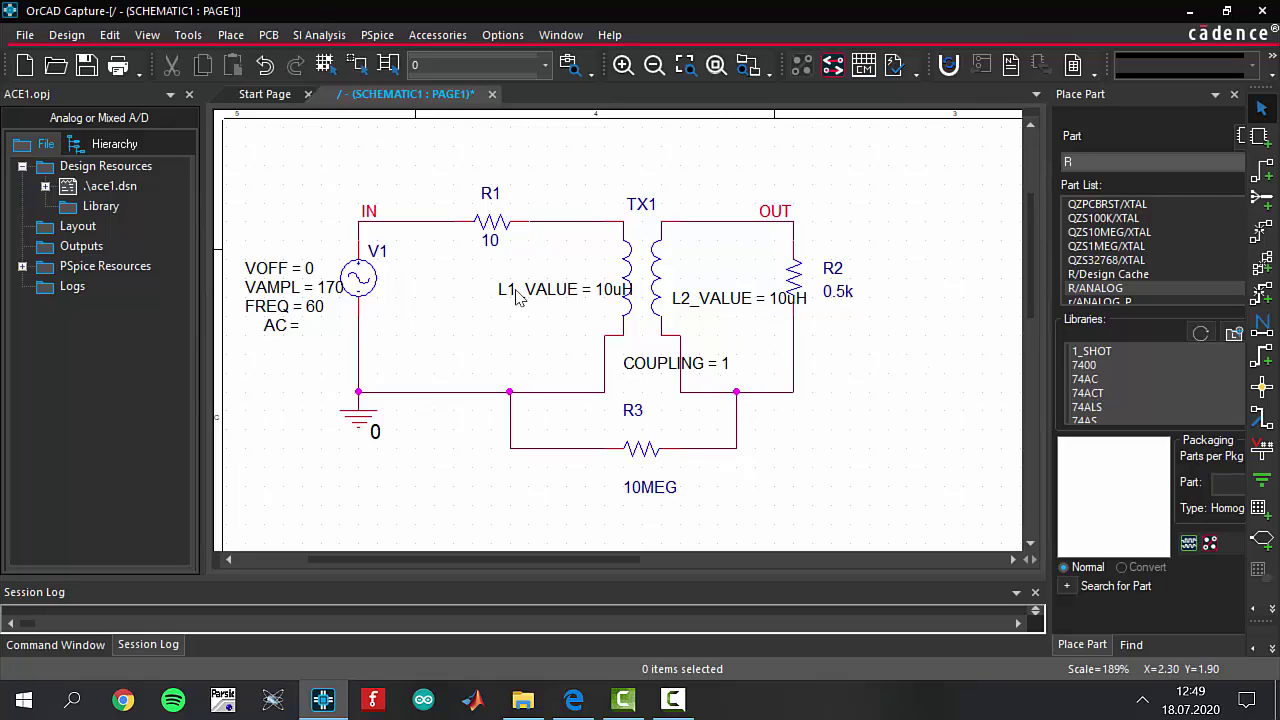
Move the L1_VALUE label left and raise the L2_VALUE label beside the secondary coil
left_click_drag(547, 294, 518, 295)
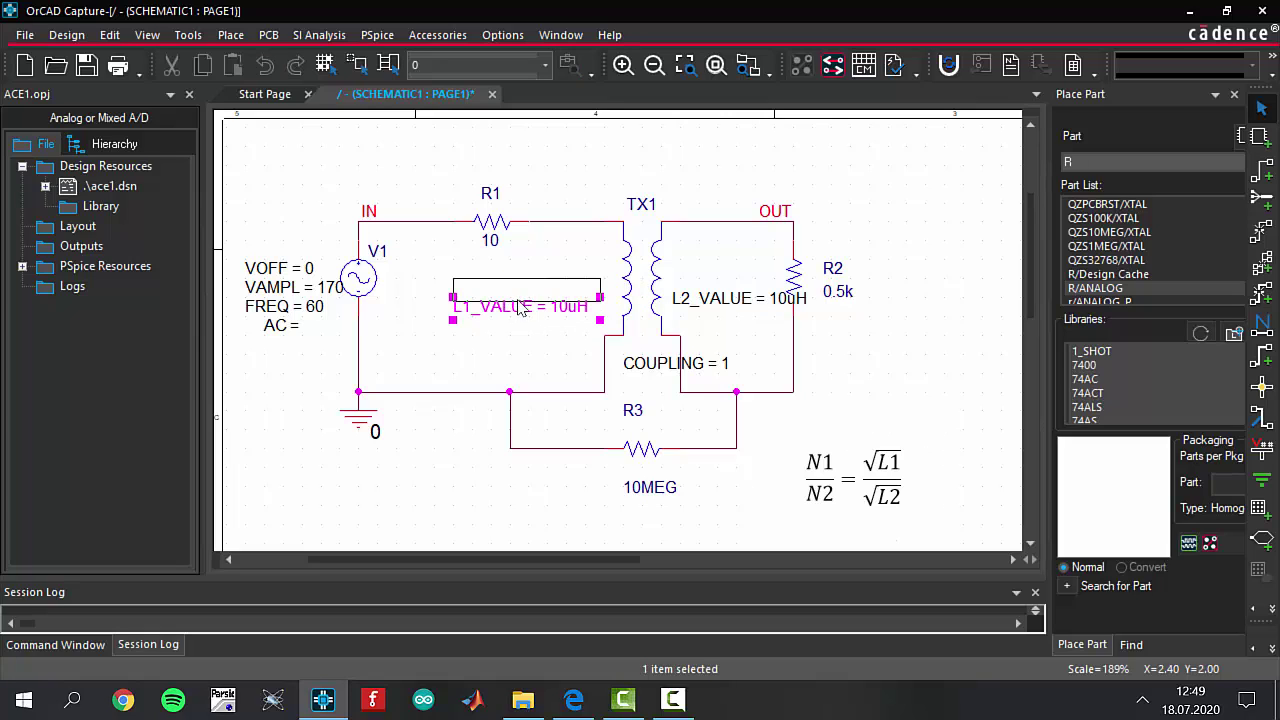
left_click(693, 298)
left_click_drag(700, 292, 708, 281)
left_click(935, 366)
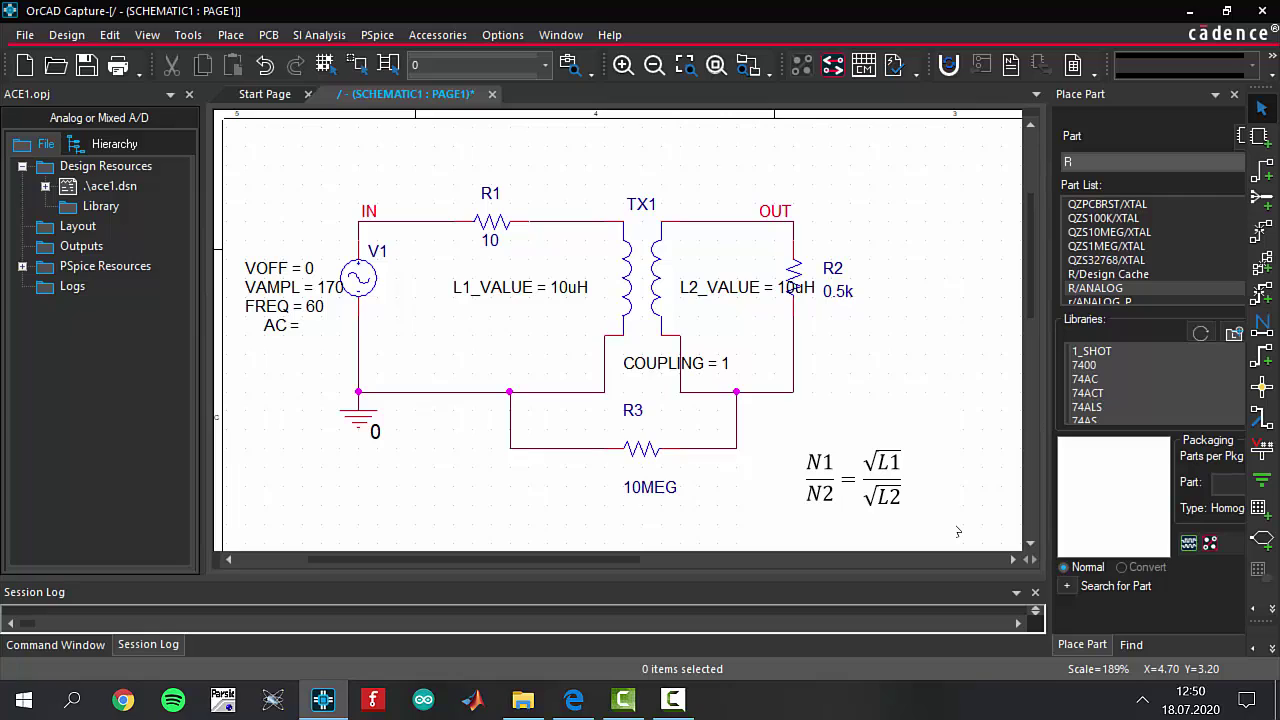
Shift L2_VALUE slightly left and L1_VALUE = 10uH right, closer to the primary coil
left_click(535, 288)
left_click(805, 288)
left_click_drag(805, 288, 790, 287)
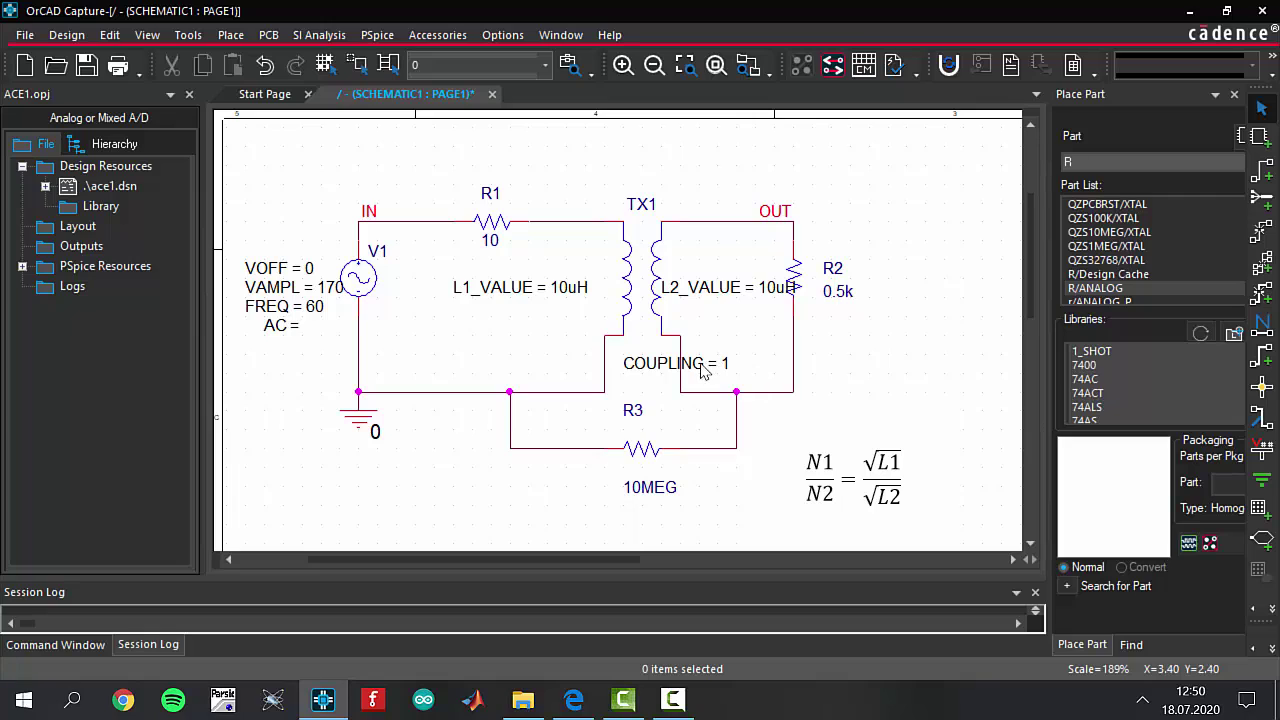
left_click(562, 298)
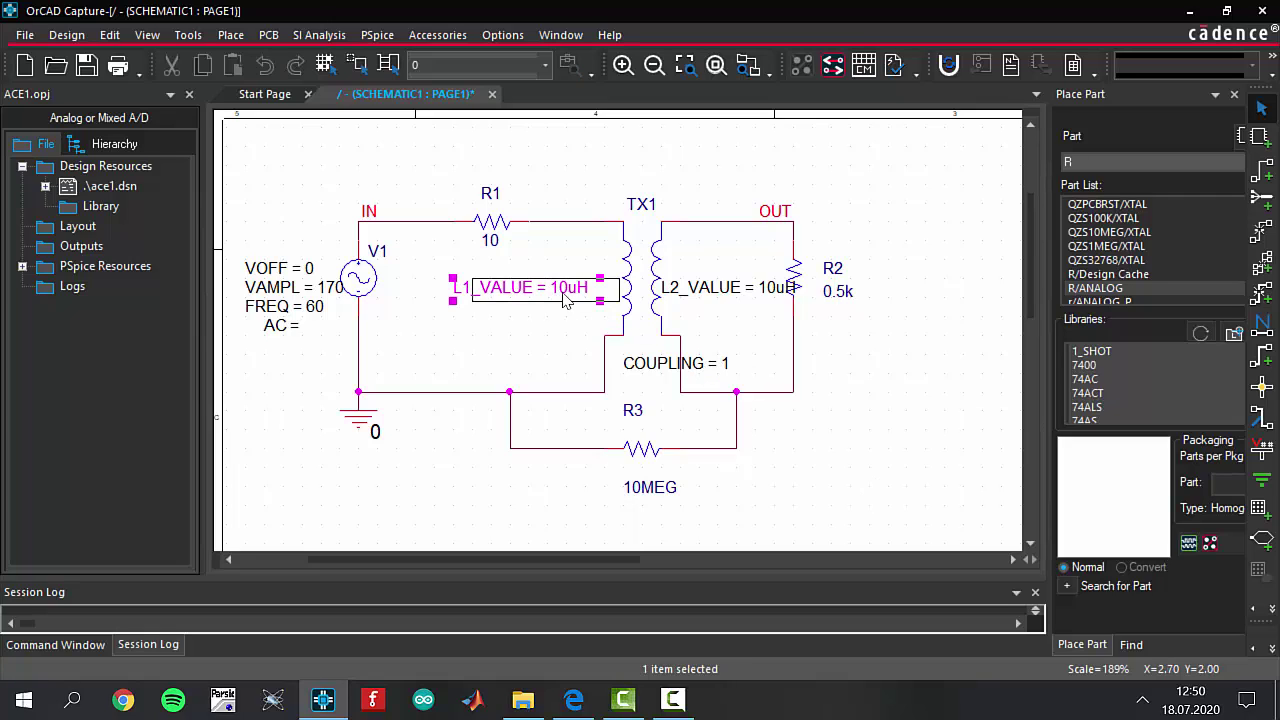
left_click_drag(566, 300, 585, 300)
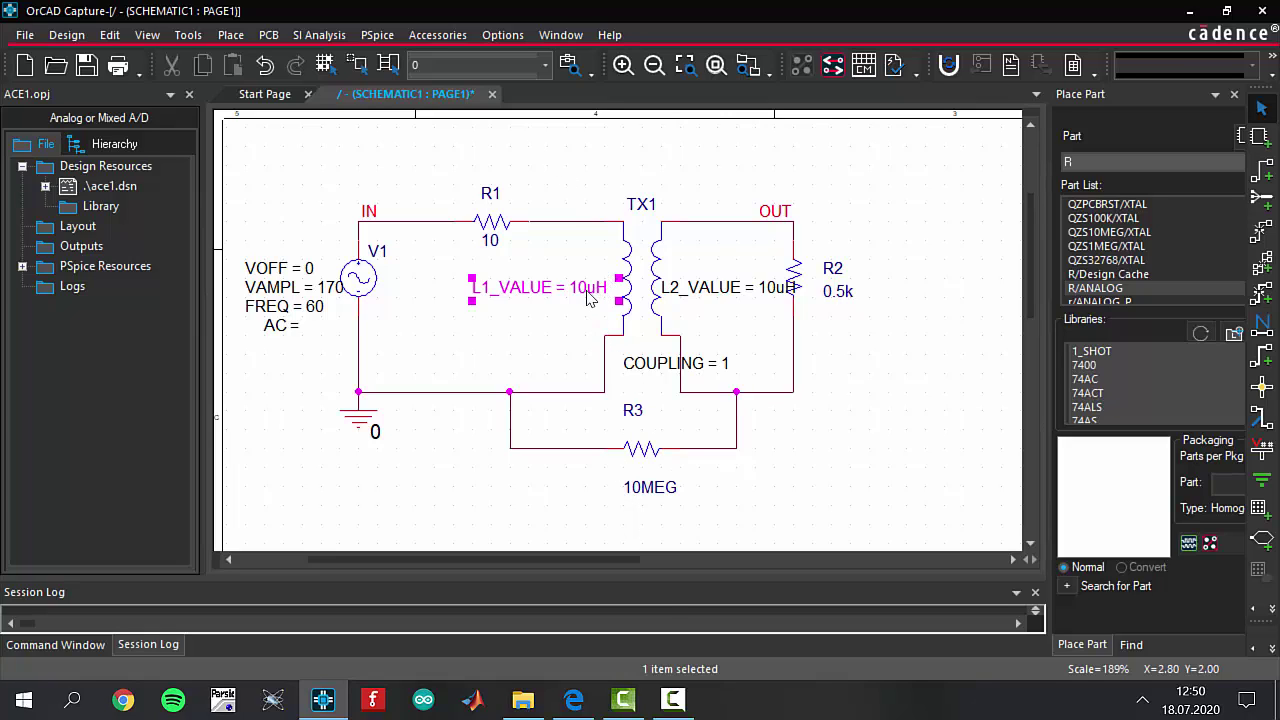
Set TX1's L1_VALUE to 2000H and L2_VALUE to 20H
double_click(588, 293)
type("2000H")
key("Return")
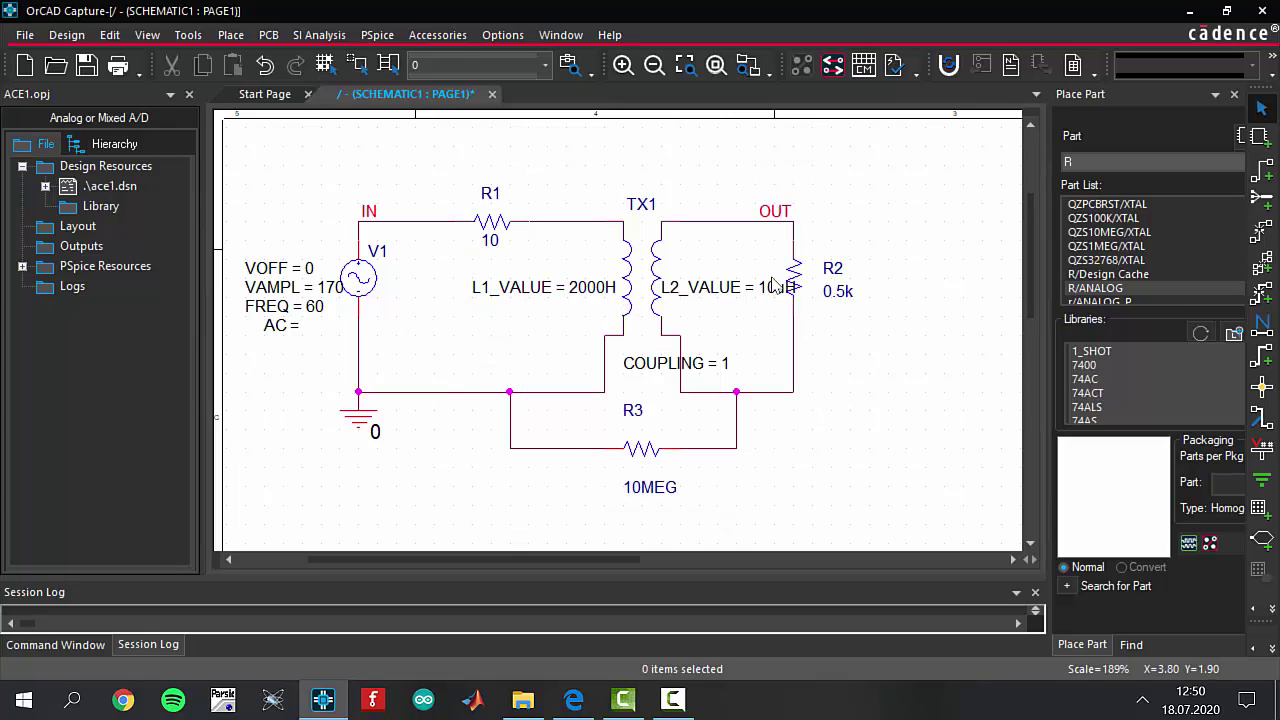
double_click(772, 285)
key("BackSpace")
type("20H")
key("Return")
Select the IN and OUT net labels on the schematic
left_click(368, 211)
left_click(463, 152)
left_click(777, 212)
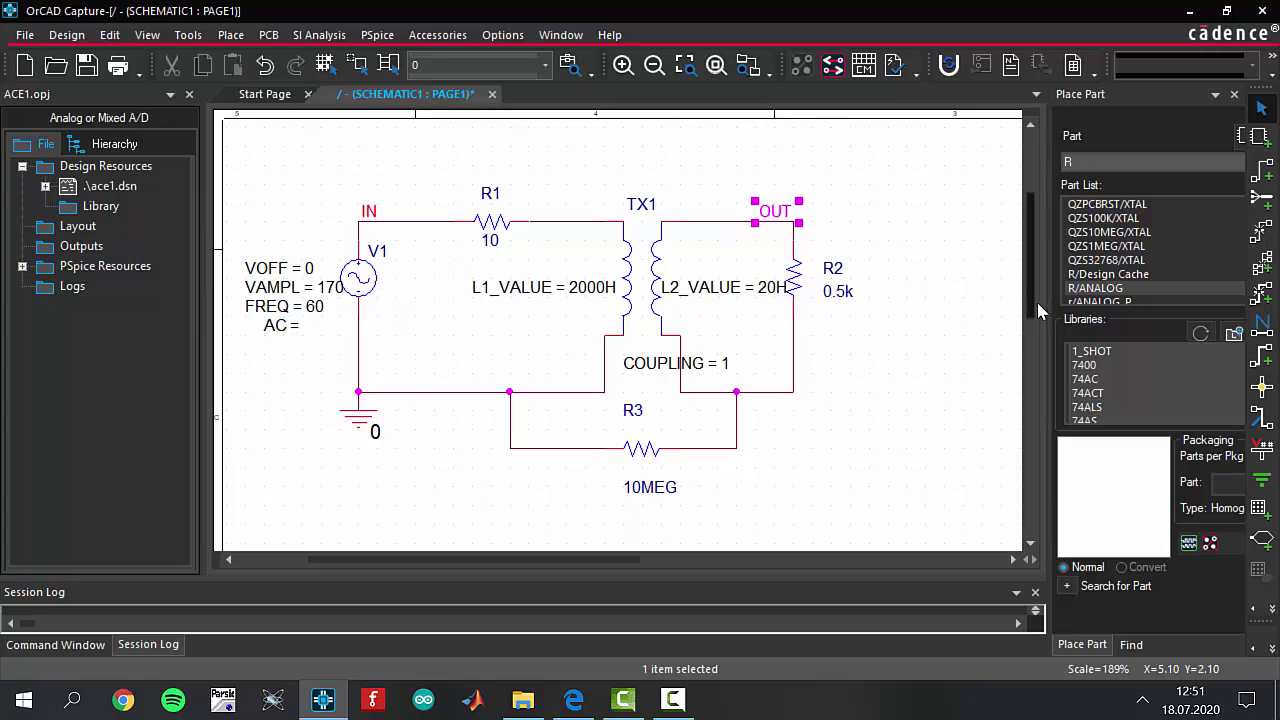
Create a new simulation profile named ace1 using the PSpice A/D simulator
left_click(375, 35)
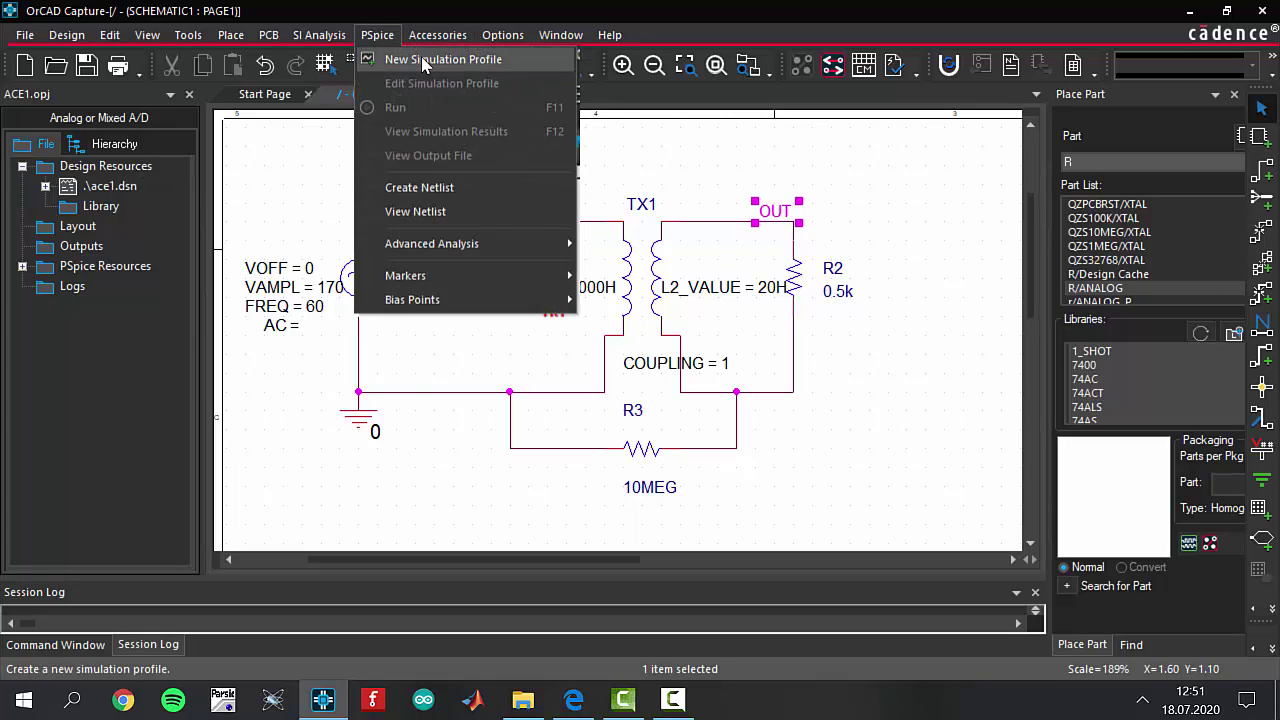
left_click(421, 59)
left_click(588, 318)
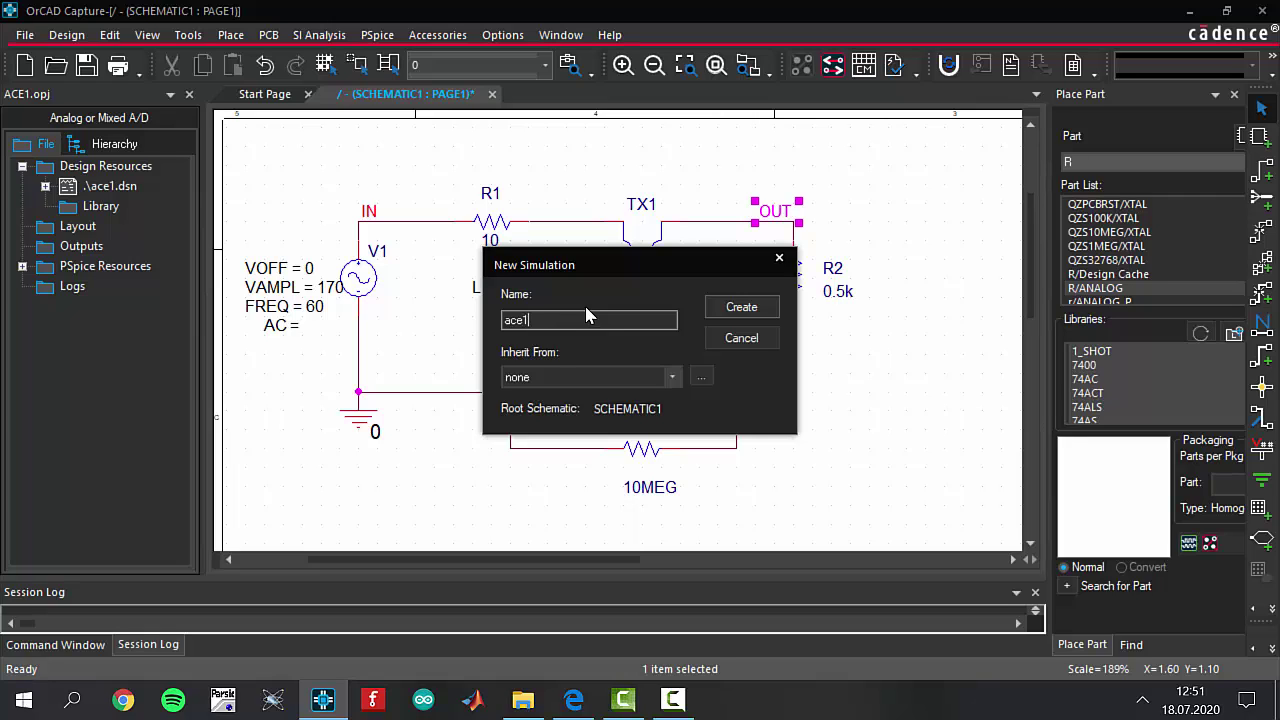
key("Return")
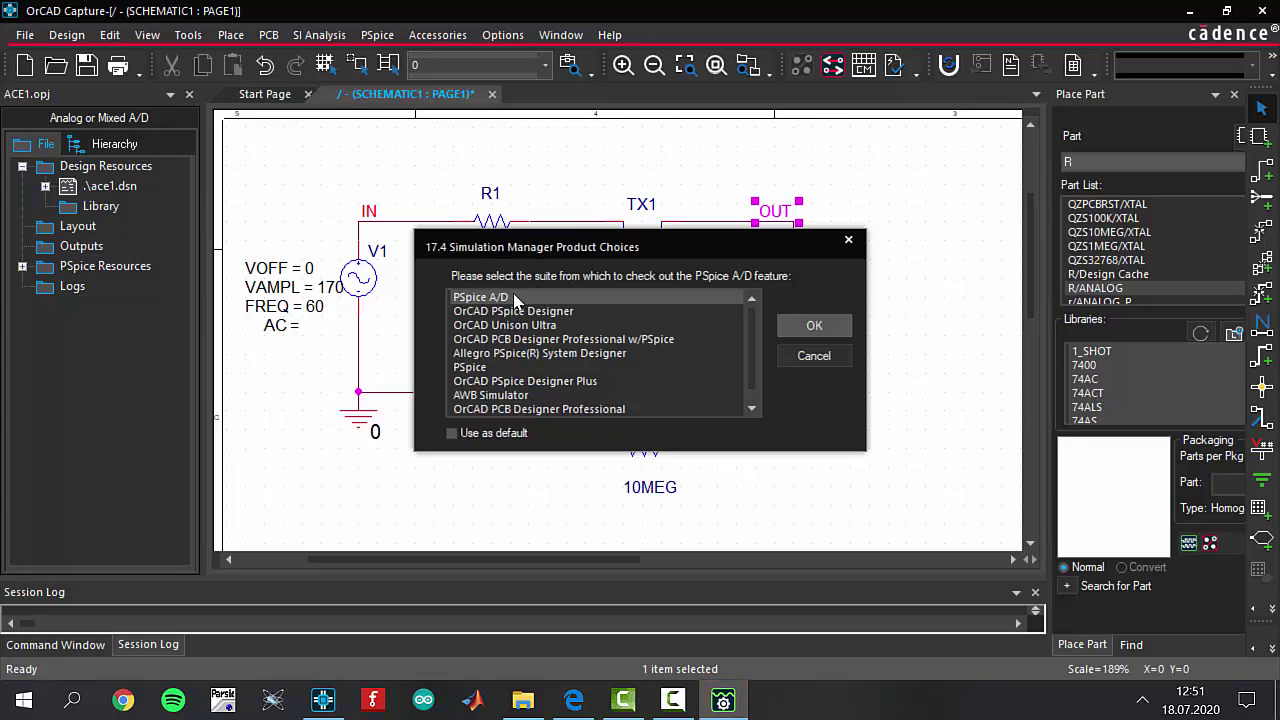
left_click(795, 324)
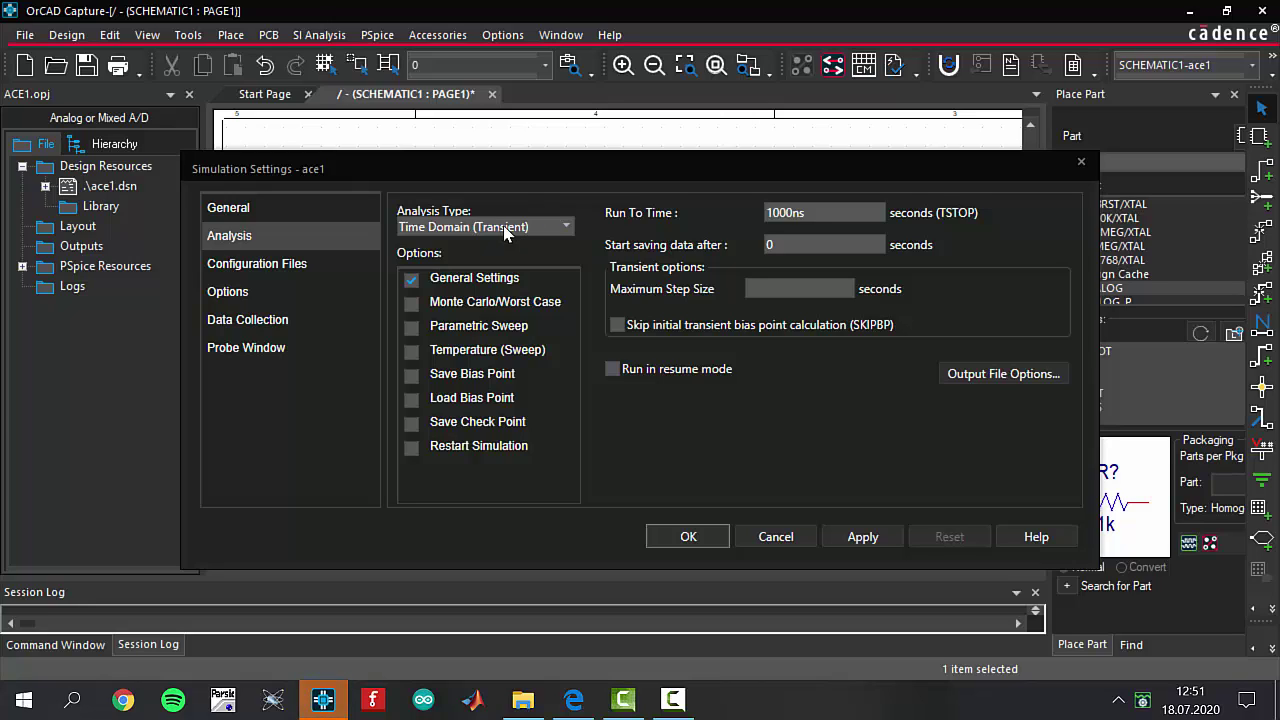
Set the transient Run To Time to 60m with a 0.001 maximum step size, and apply
double_click(834, 213)
key("BackSpace")
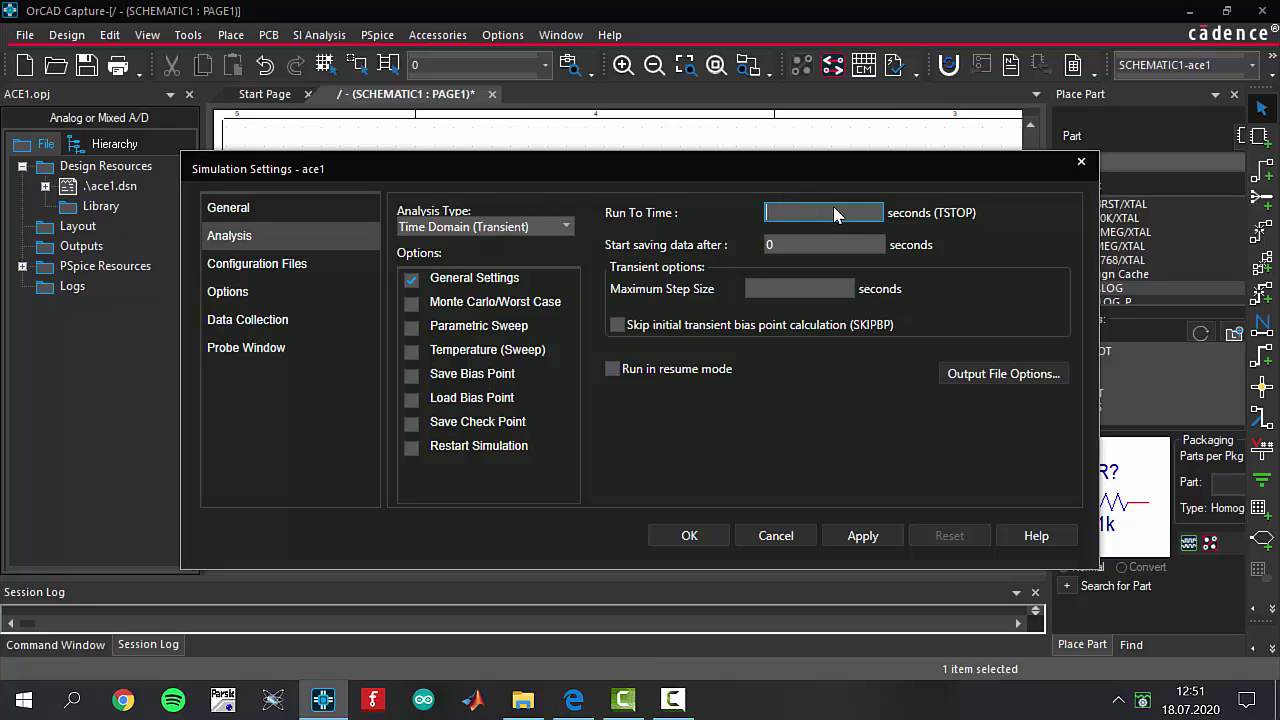
type("60m")
left_click(782, 285)
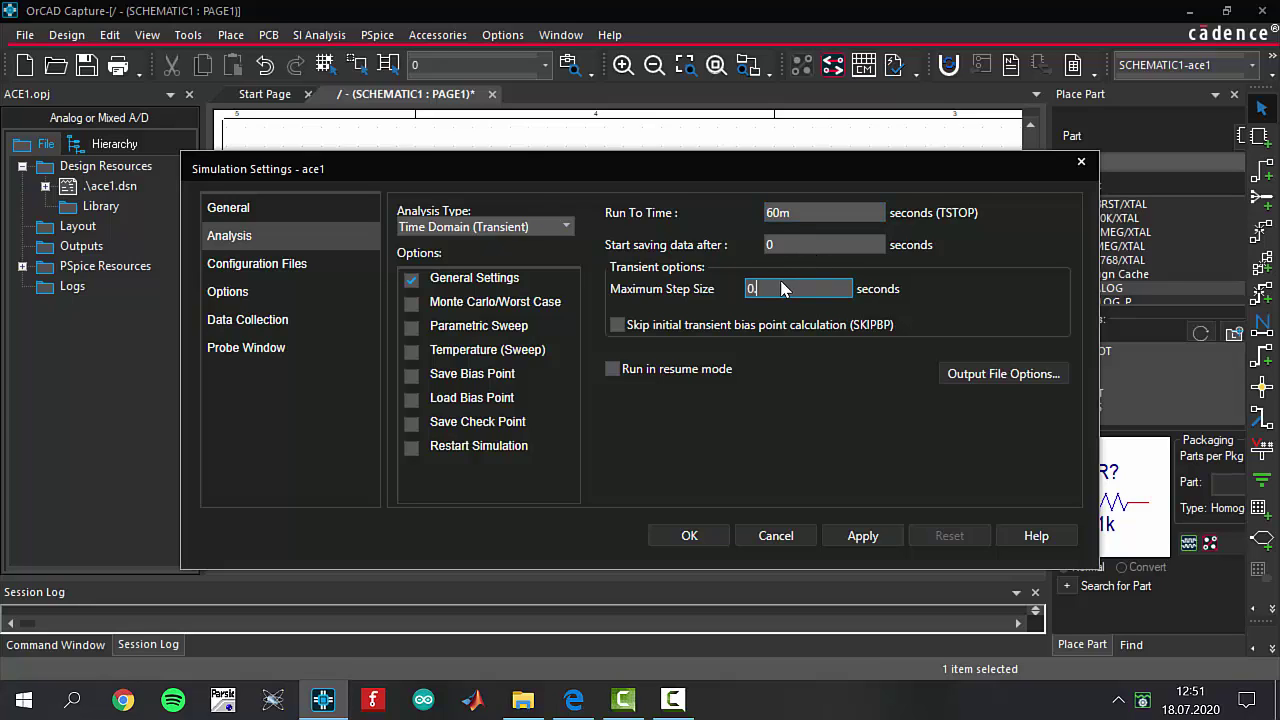
left_click(866, 545)
left_click(712, 540)
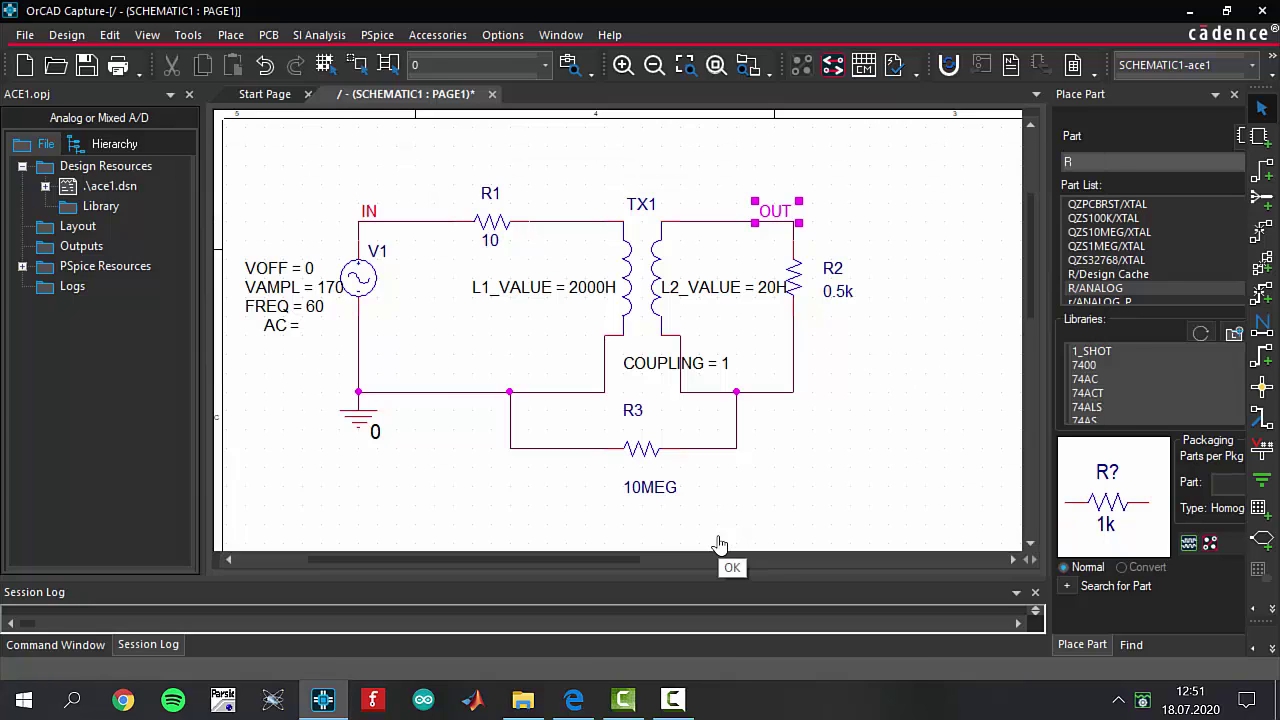
Run the ace1 PSpice simulation of the transformer circuit (F11)
left_click(377, 35)
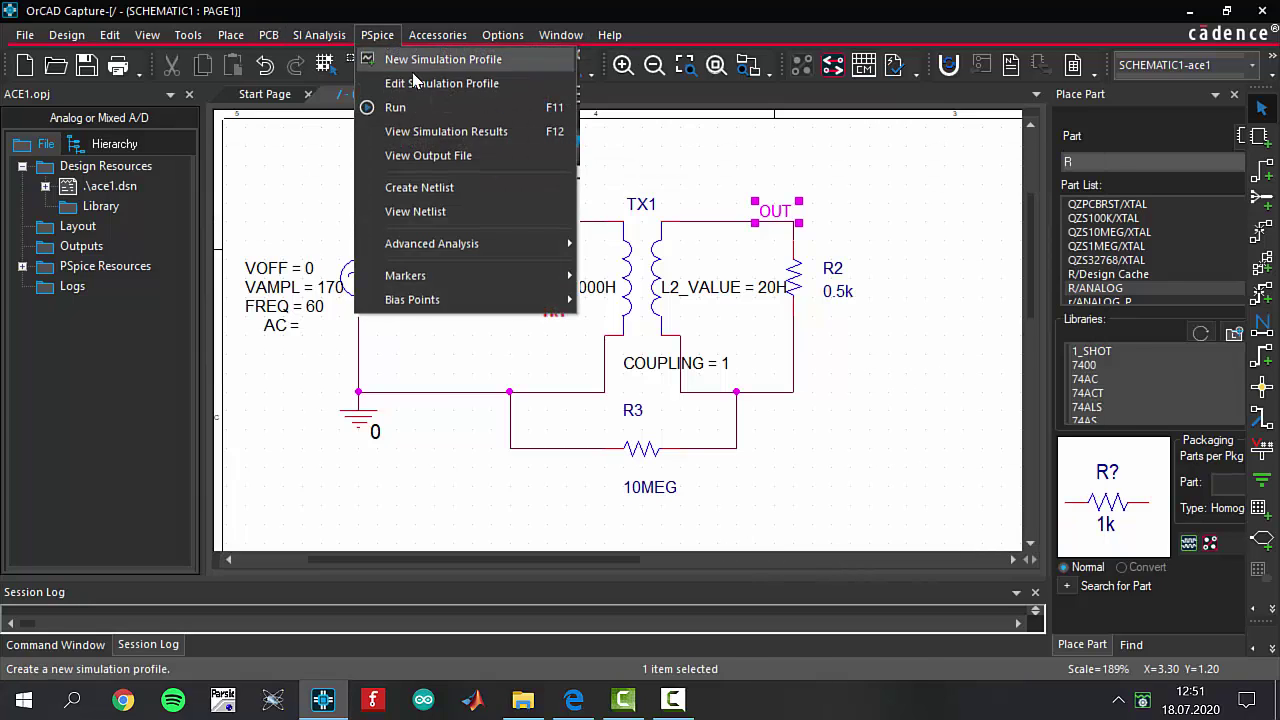
key("F11")
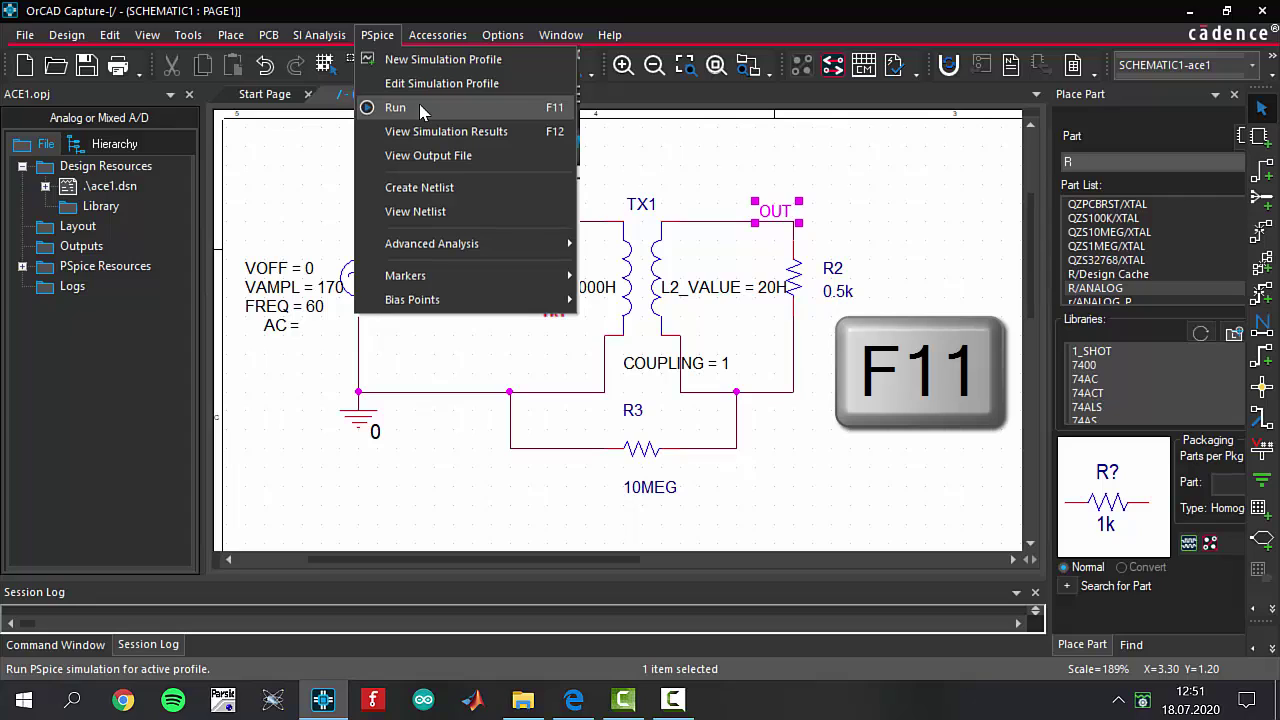
left_click(420, 110)
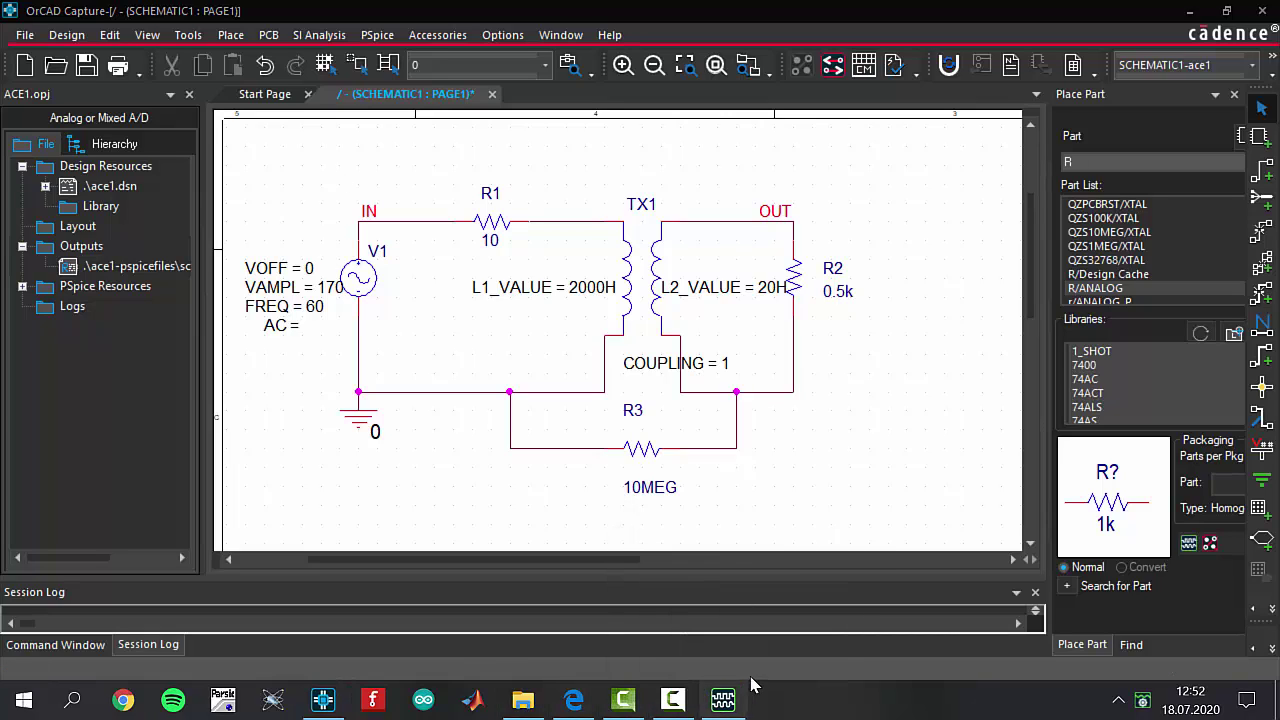
In PSpice A/D, add V(IN) and V(OUT) traces to the 0–60 ms plot
left_click(737, 702)
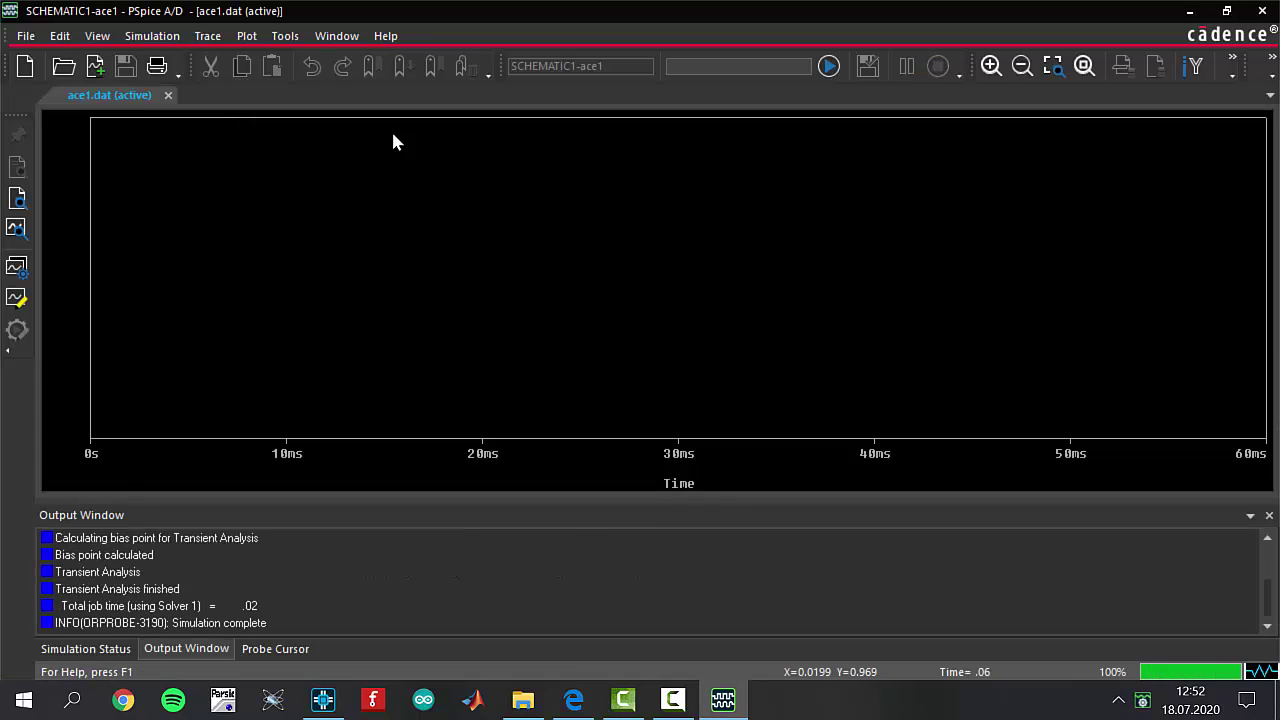
left_click(246, 36)
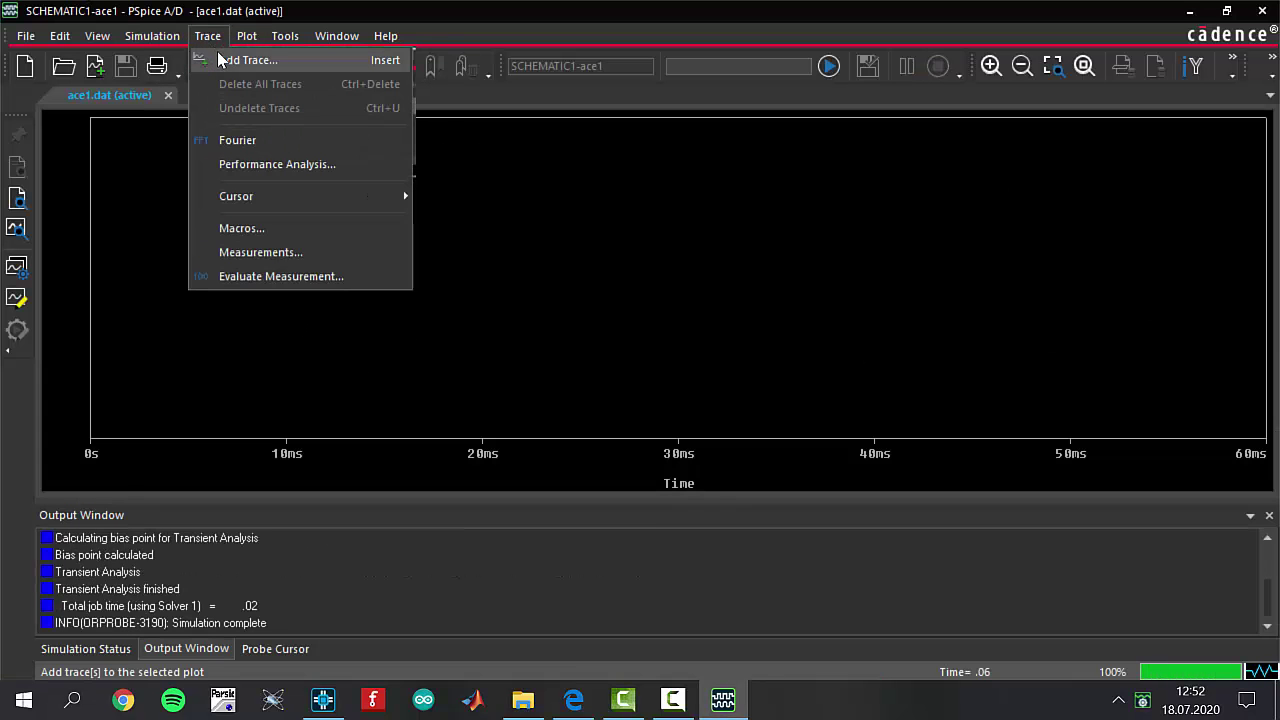
left_click(217, 56)
scroll(420, 205, "down", 2)
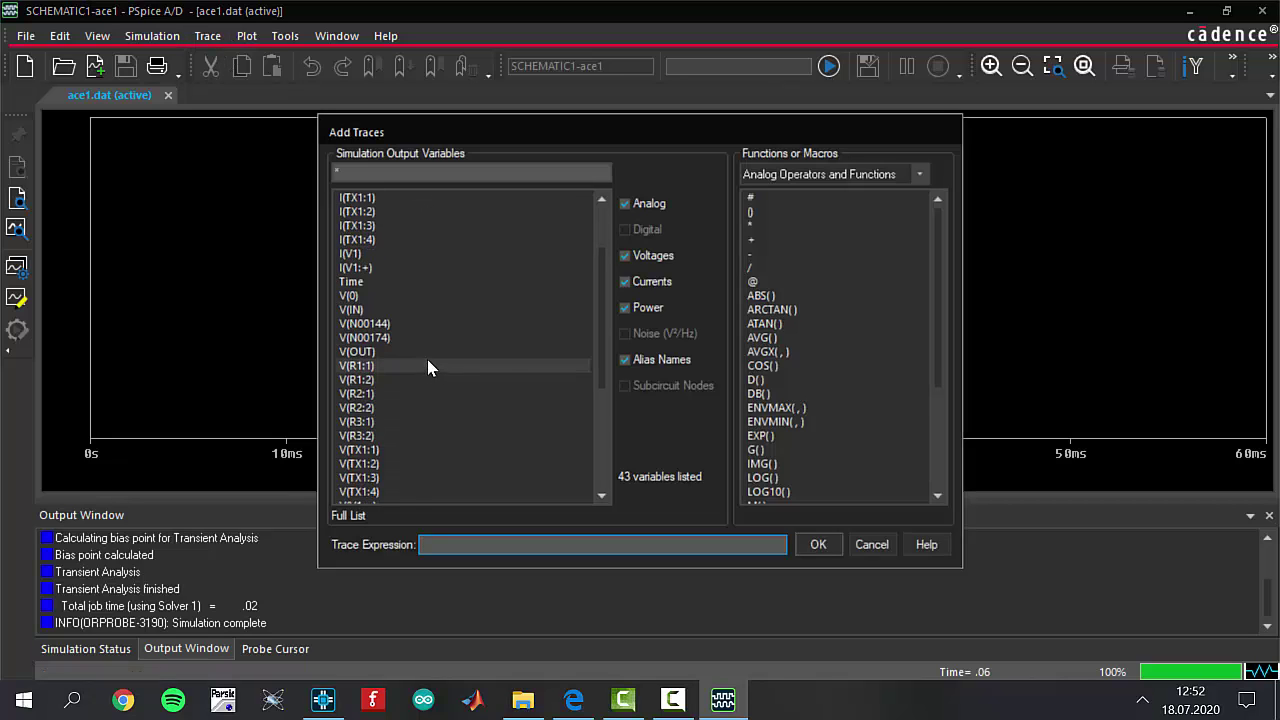
left_click(402, 310)
left_click(377, 351)
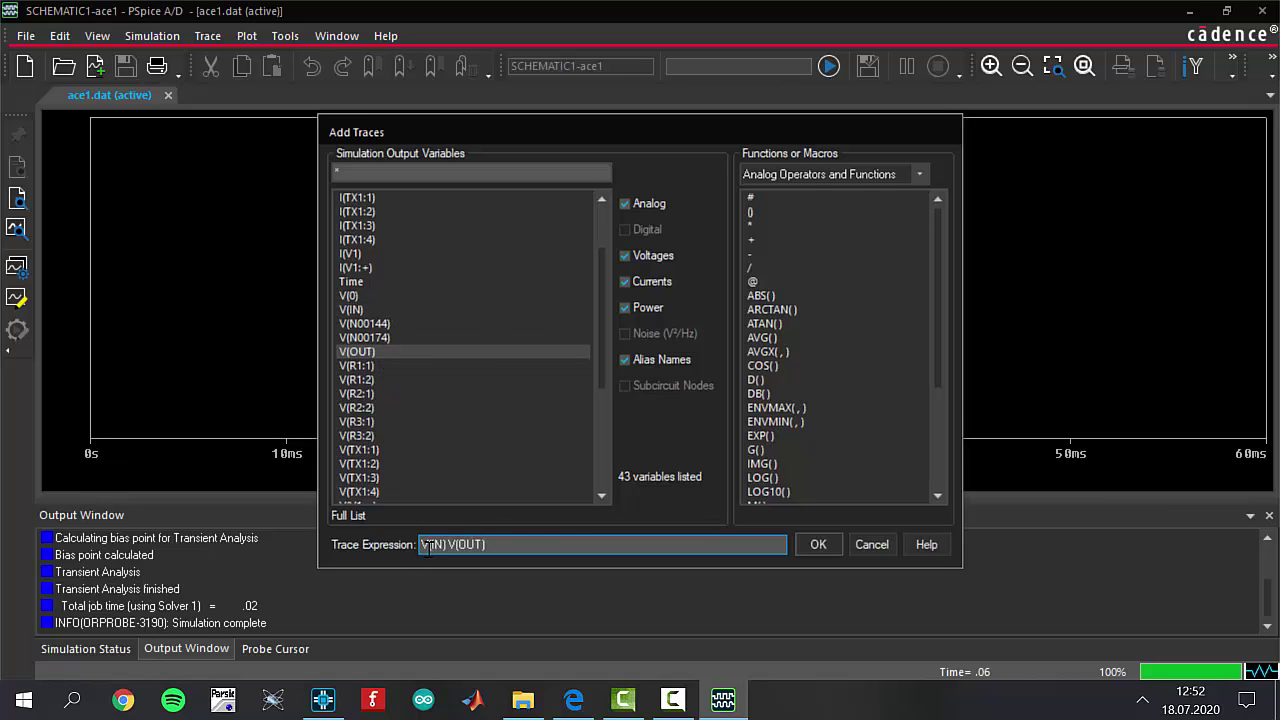
left_click(828, 541)
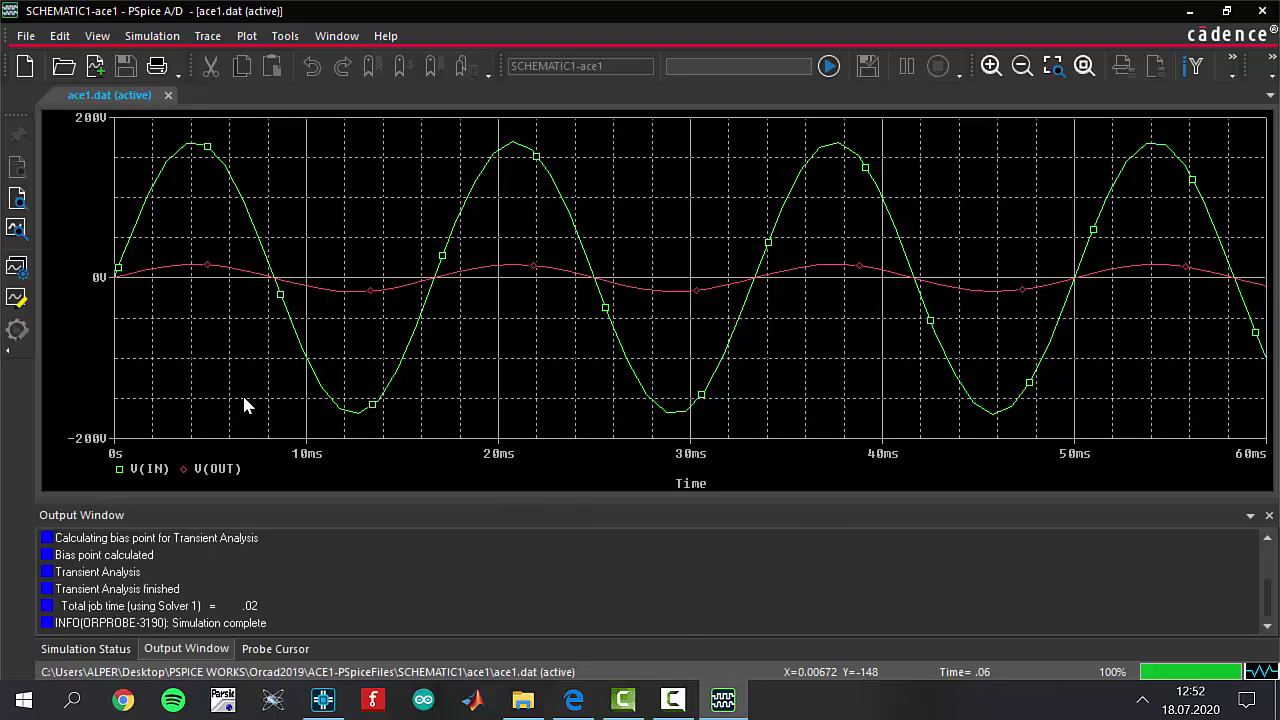
Display the probe cursors and their readout table
left_click(203, 40)
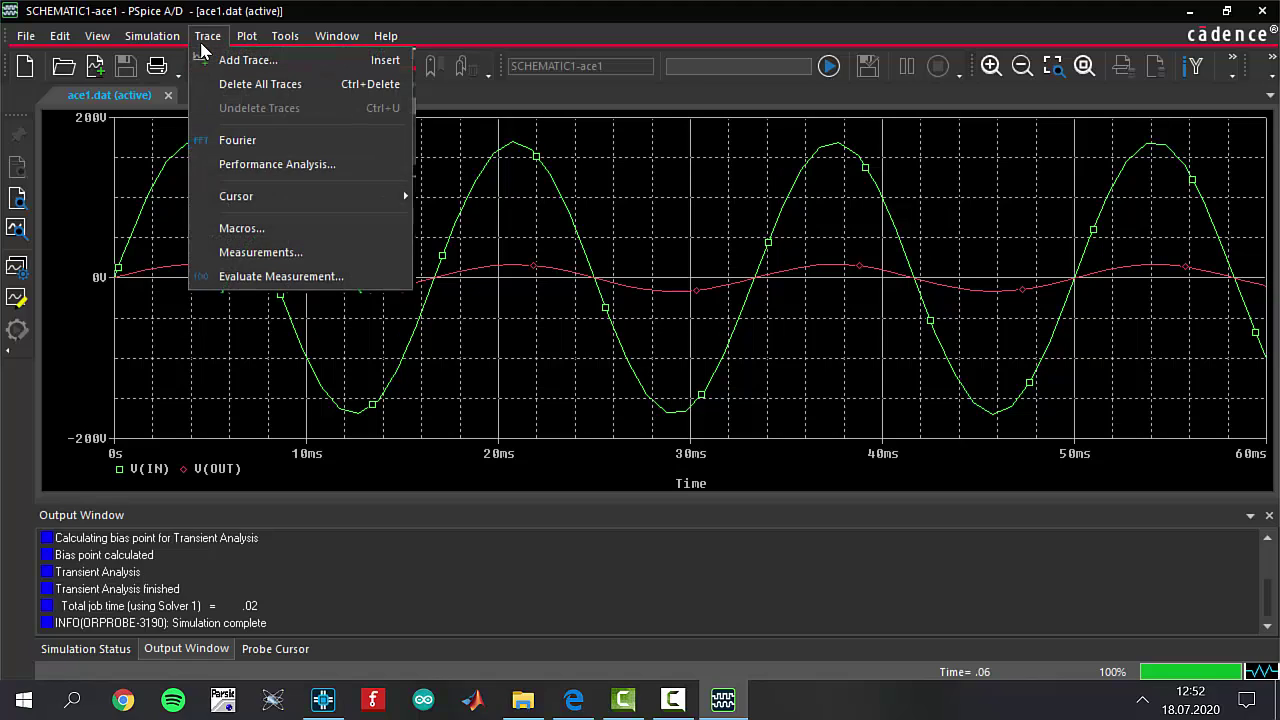
mouse_move(262, 200)
left_click(455, 200)
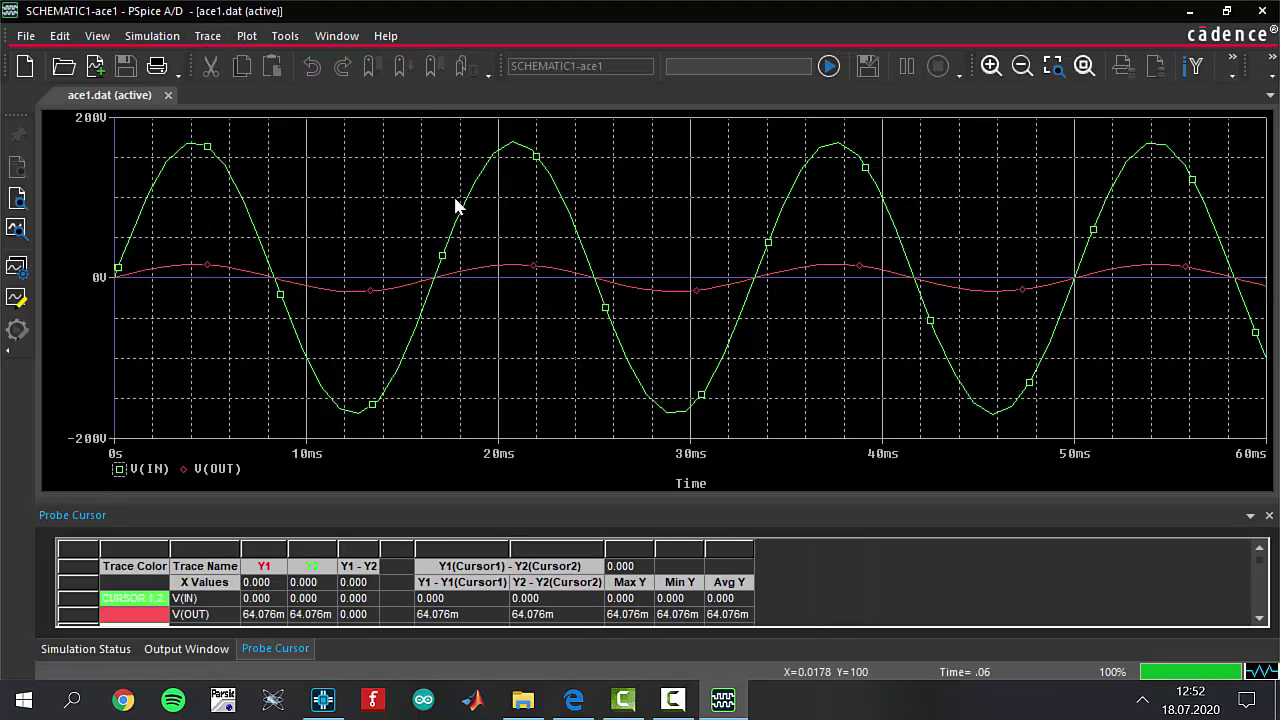
Place cursor 1 near the 20 ms peak, reading V(IN) 158.879 V and V(OUT) 15.903 V
left_click(187, 211)
left_click_drag(188, 216, 512, 366)
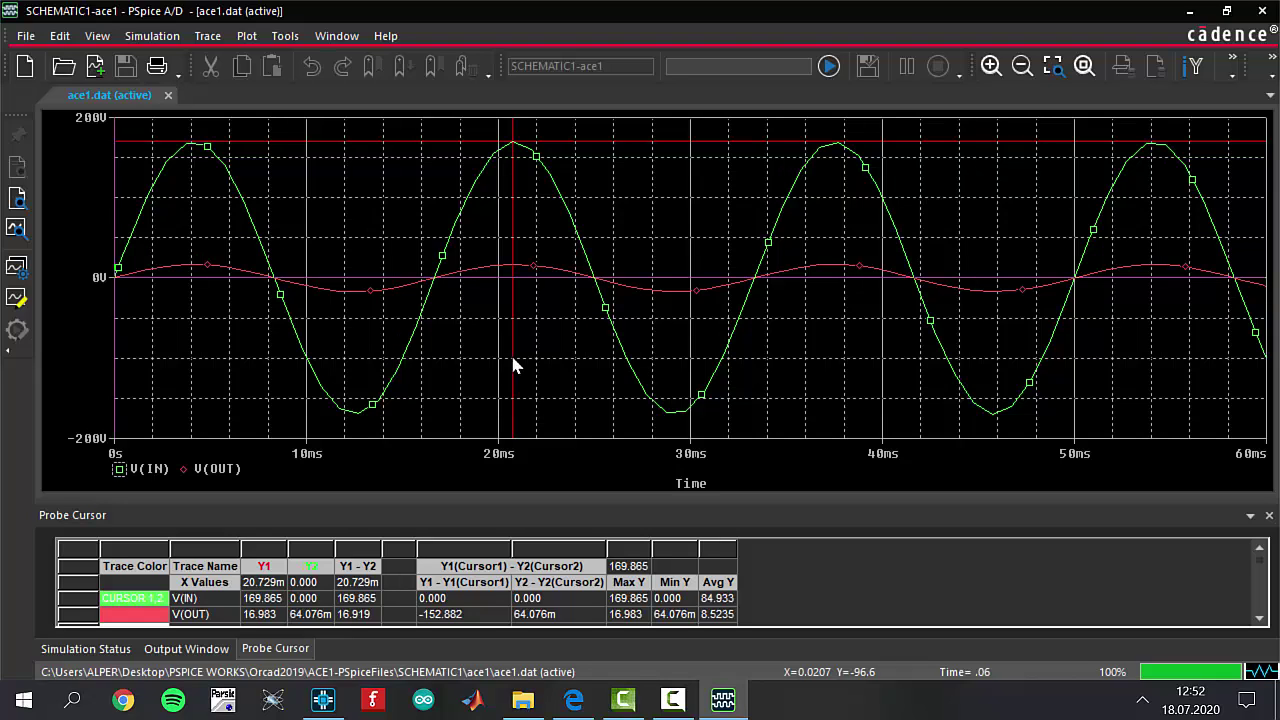
left_click(519, 165)
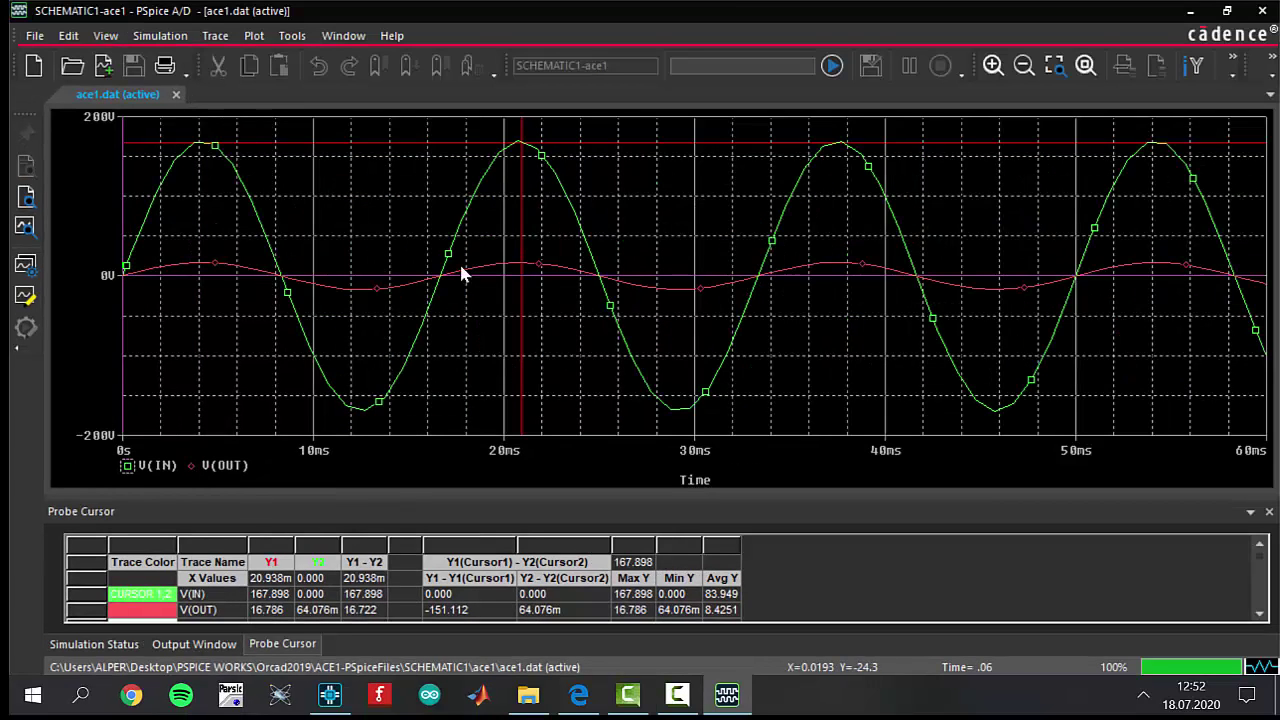
left_click_drag(508, 219, 508, 326)
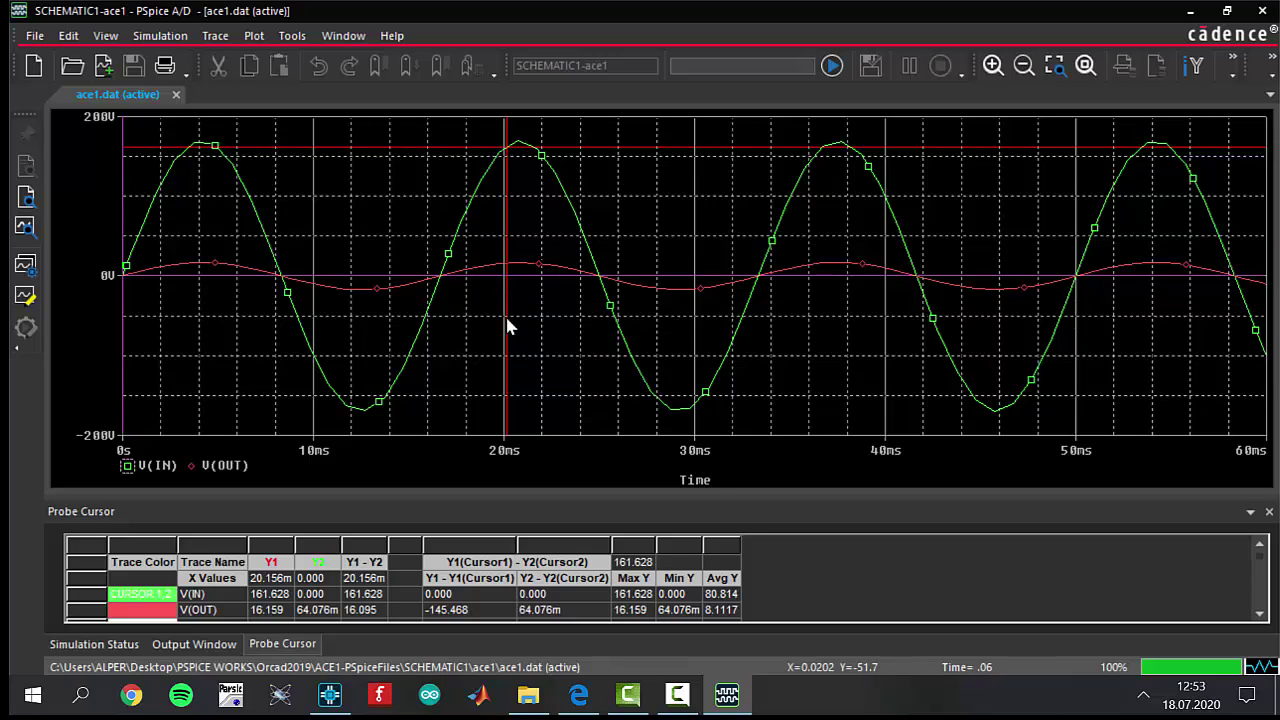
left_click_drag(508, 326, 539, 378)
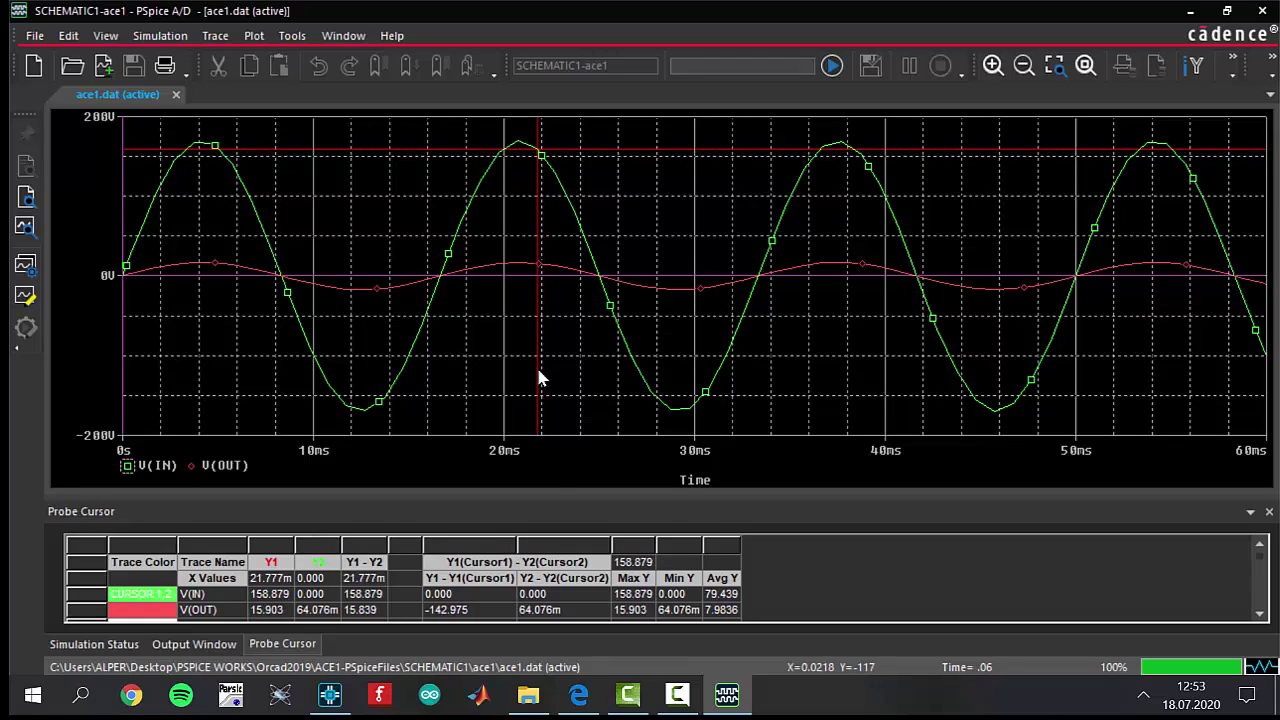